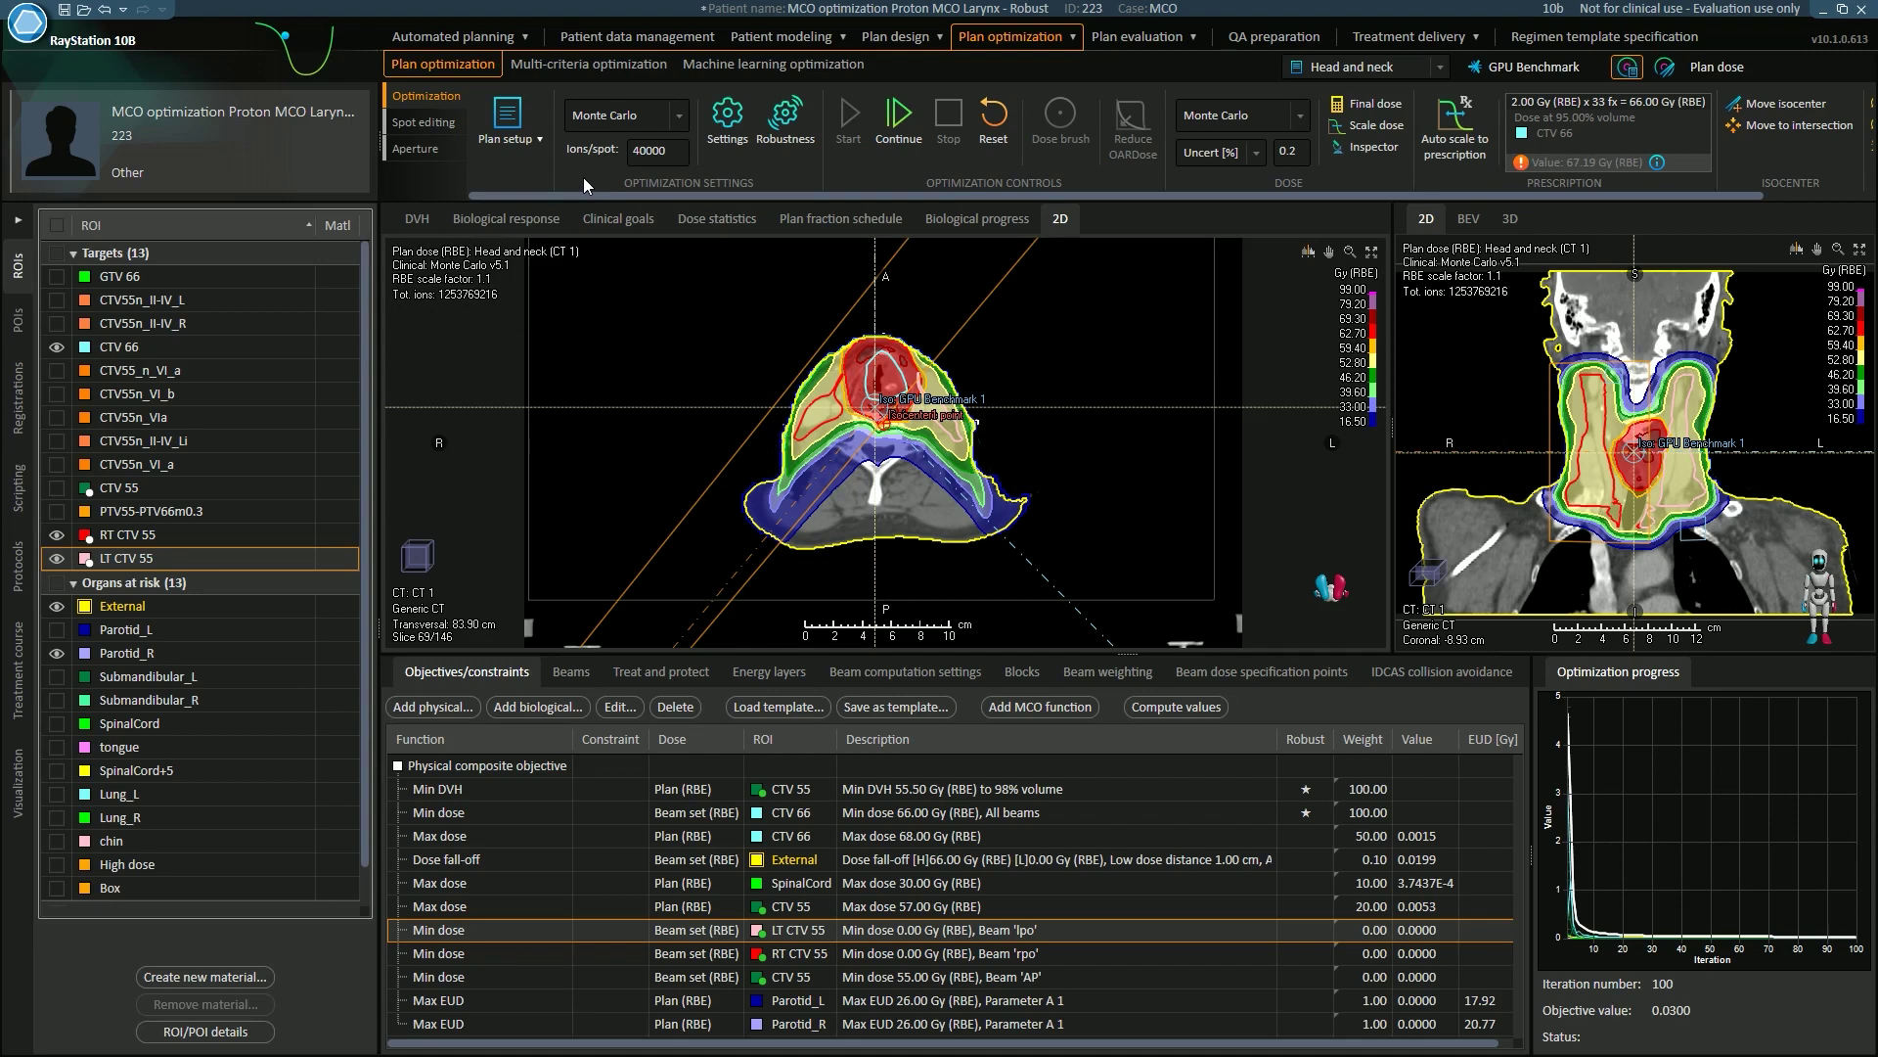
- Choose Monte Carlo as the optimization dose algorithm and review the spot placement settings of the three beams
left_click(682, 118)
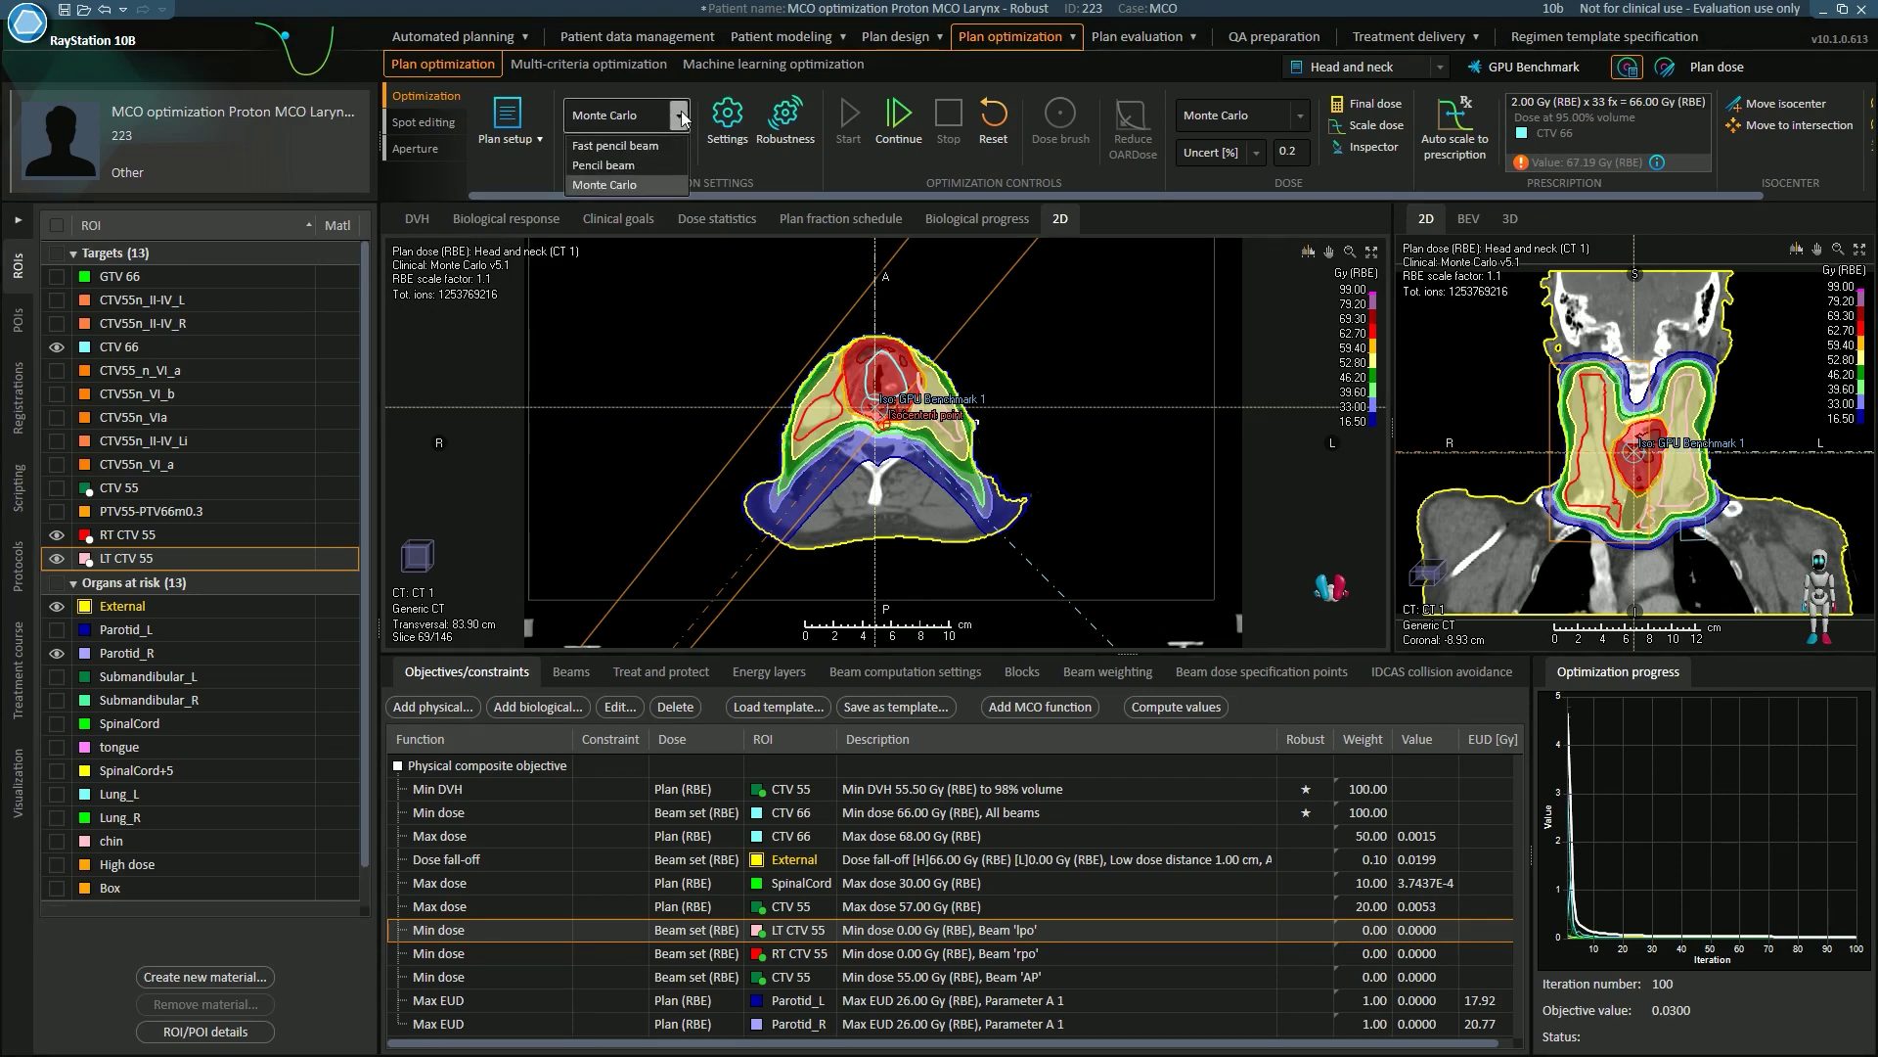
left_click(627, 185)
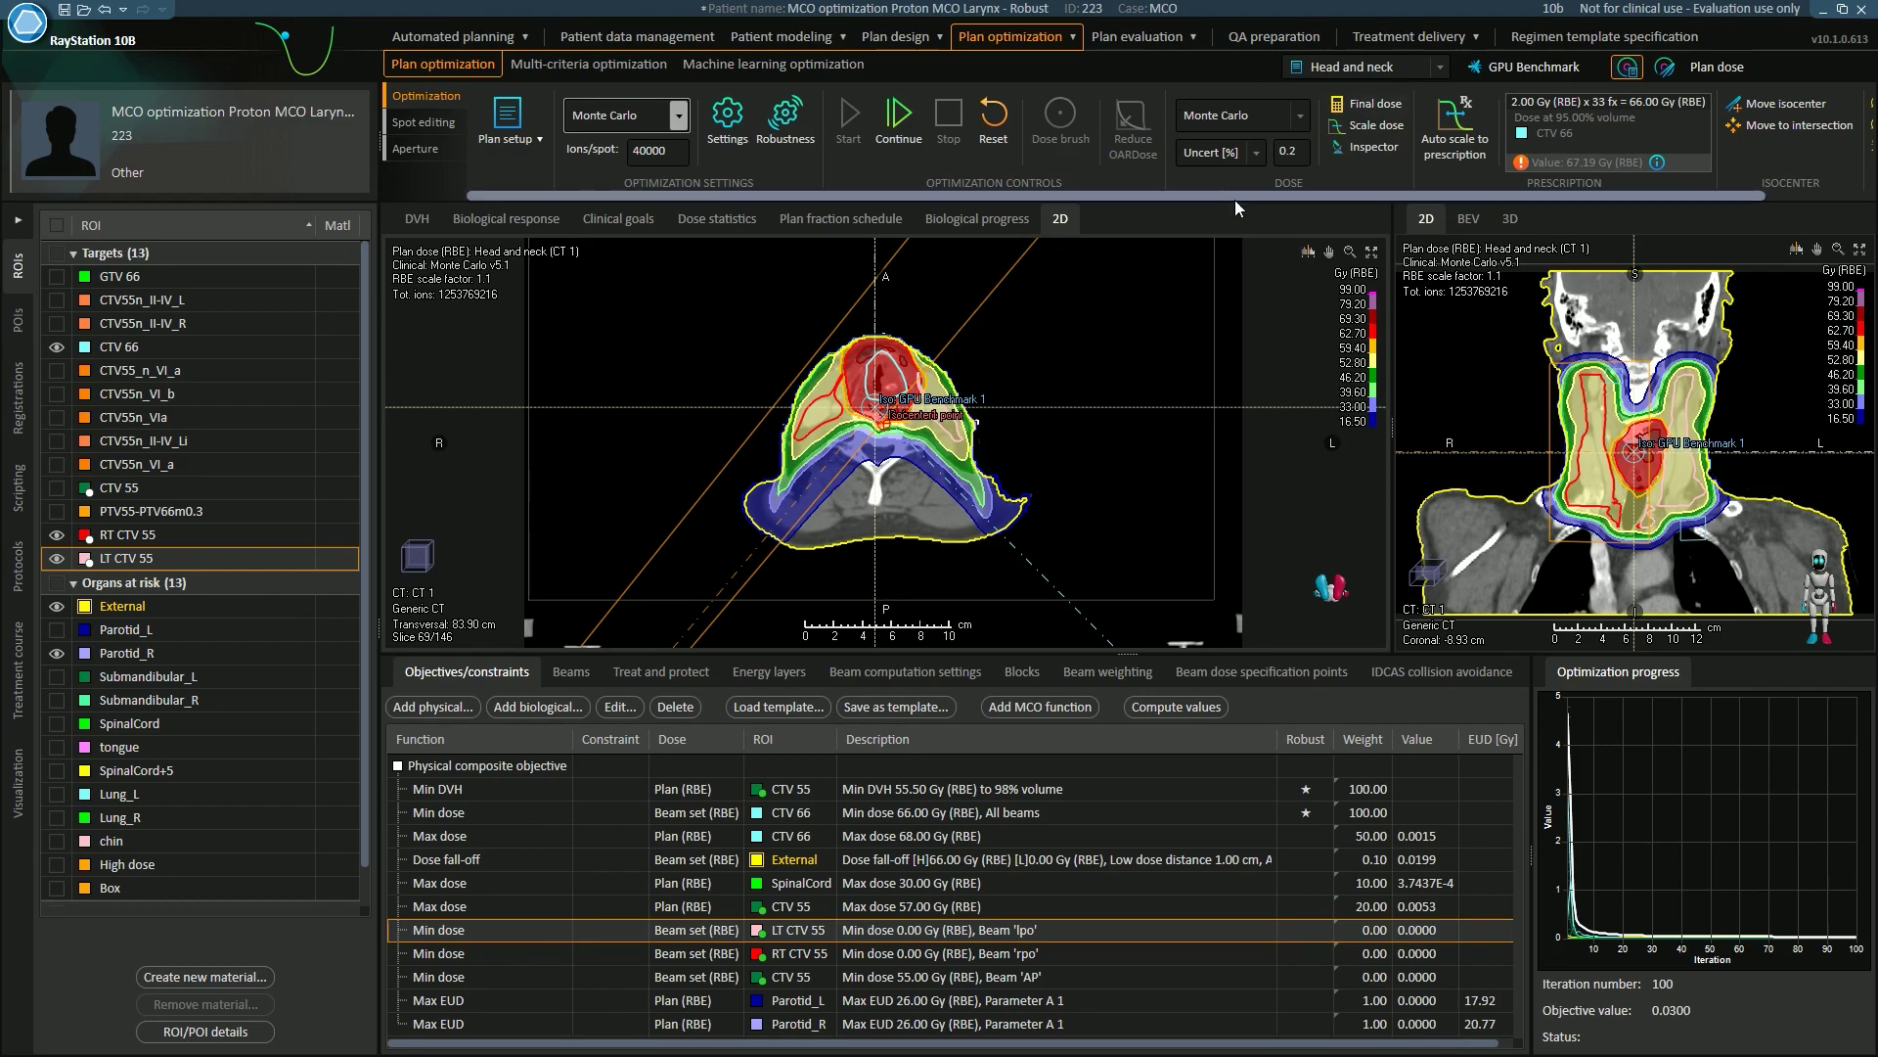
left_click(866, 672)
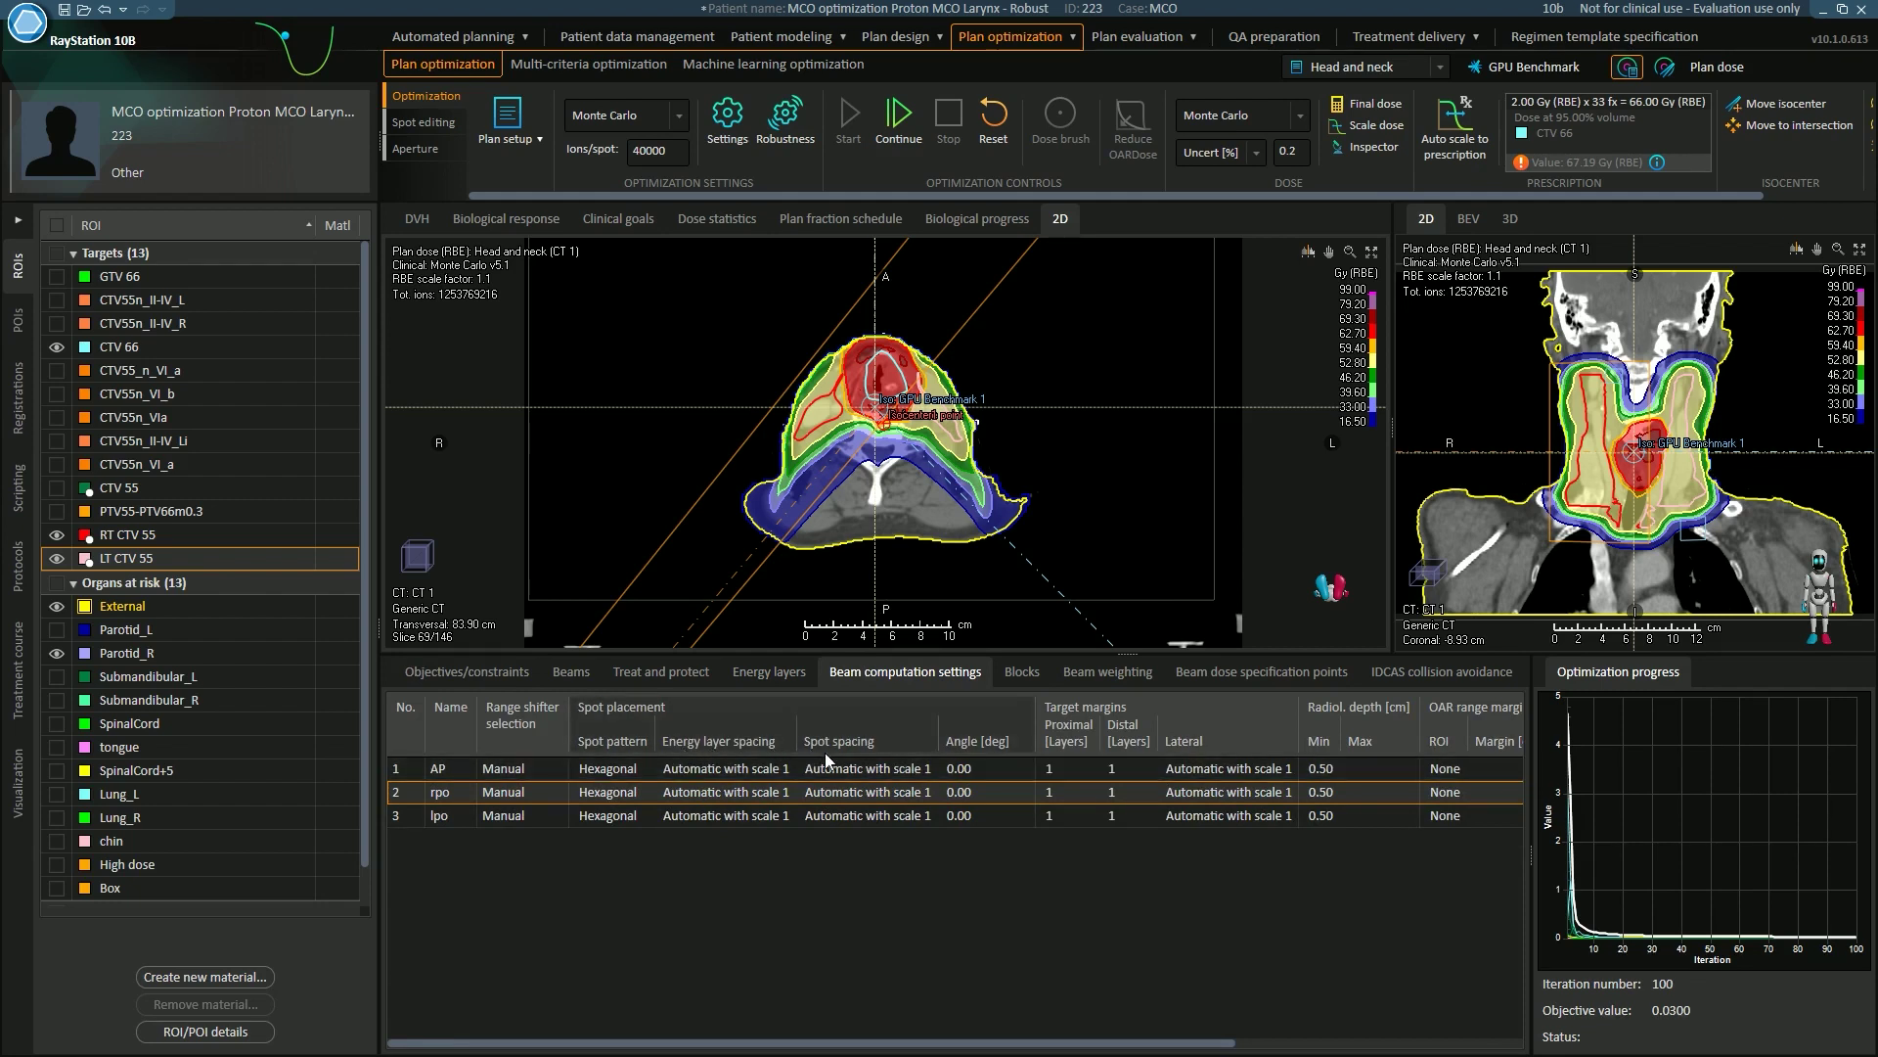
left_click(479, 672)
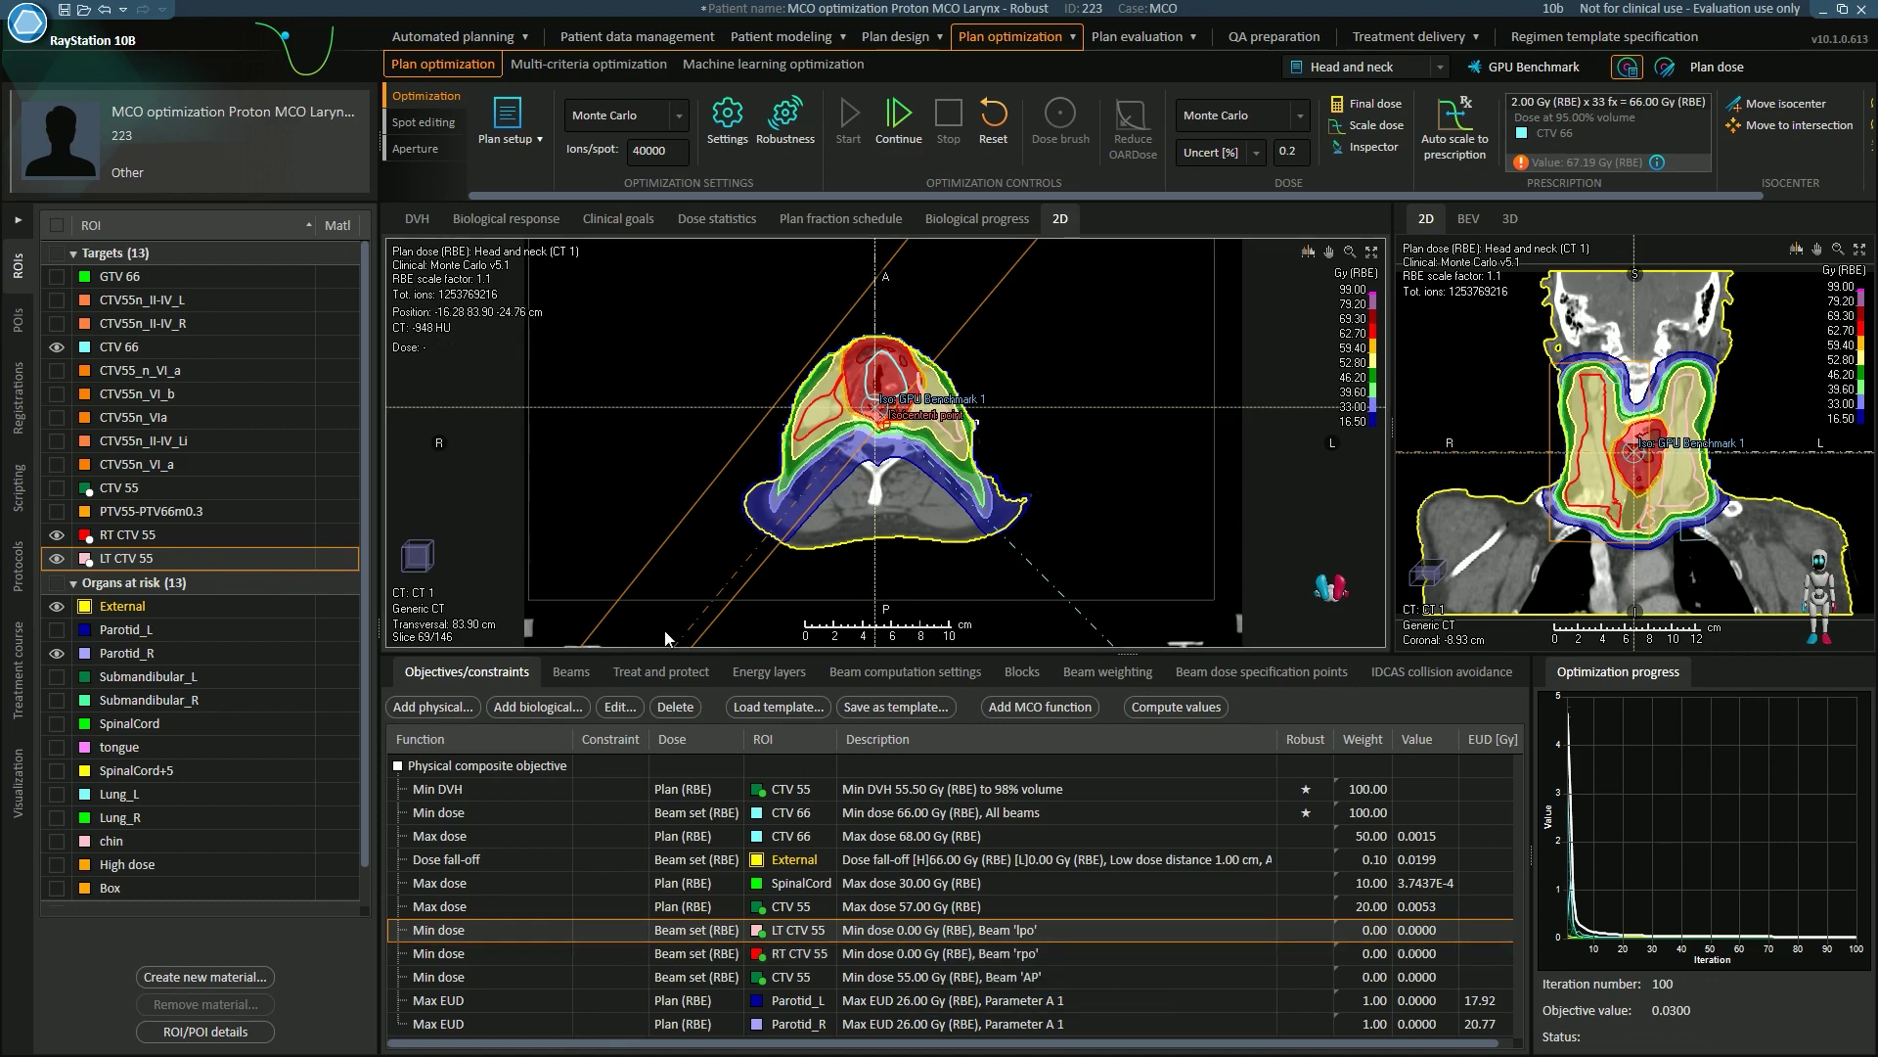
- Examine the beam arrangement in 3D and the rpo beam's energy layer spots in the beam's eye view
left_click(1509, 218)
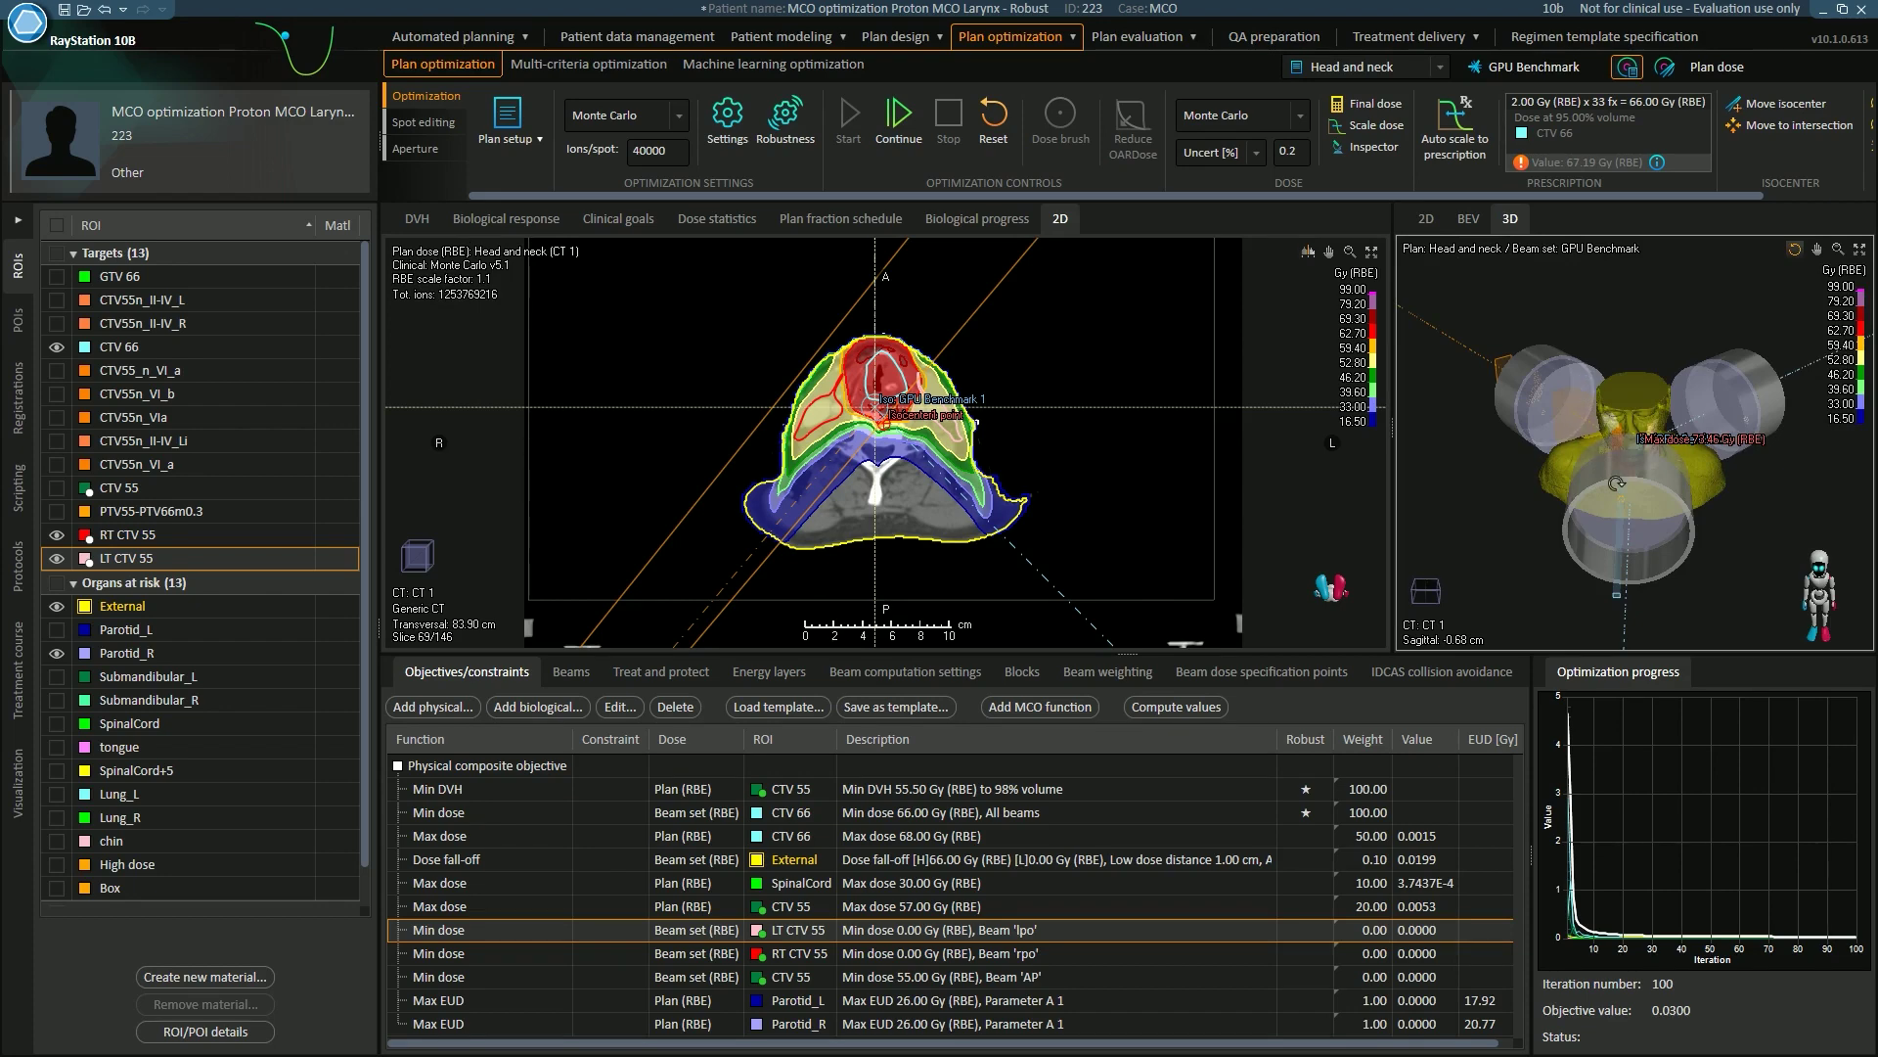
left_click(1425, 218)
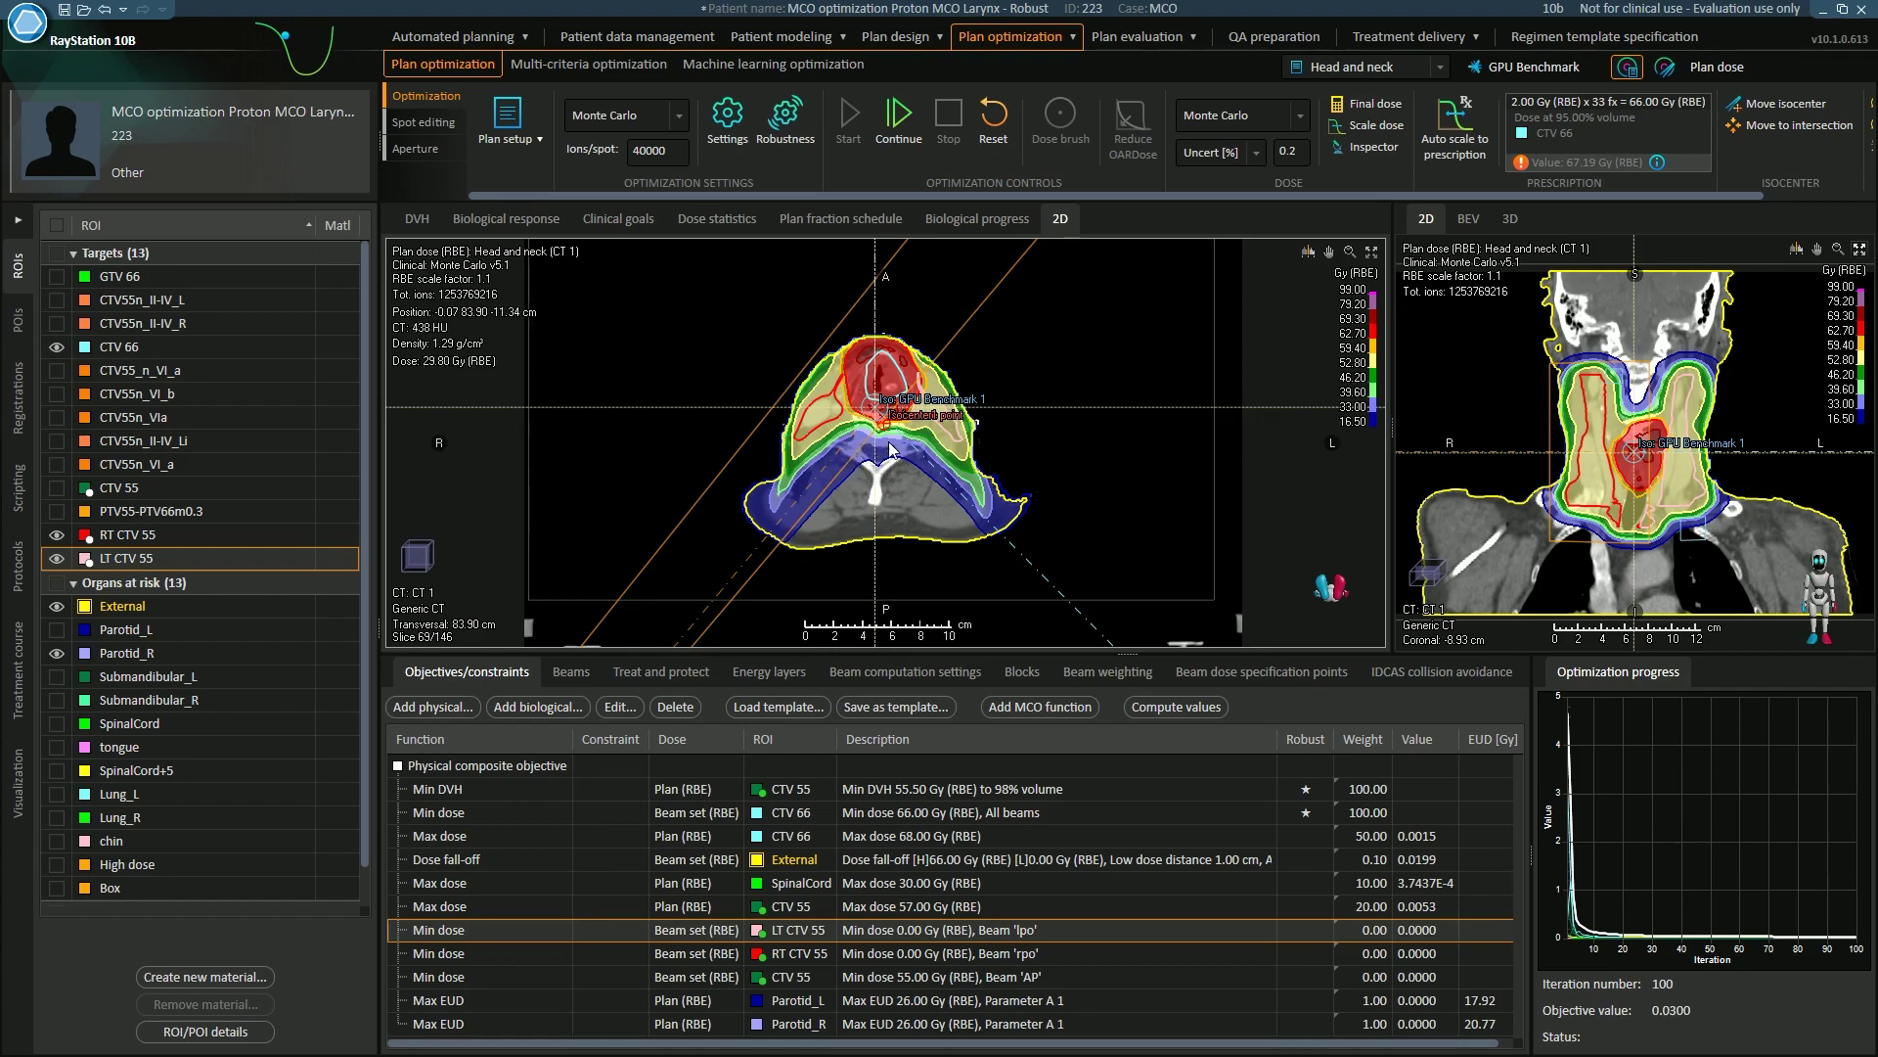
left_click(1469, 220)
scroll(1666, 440, "up", 1)
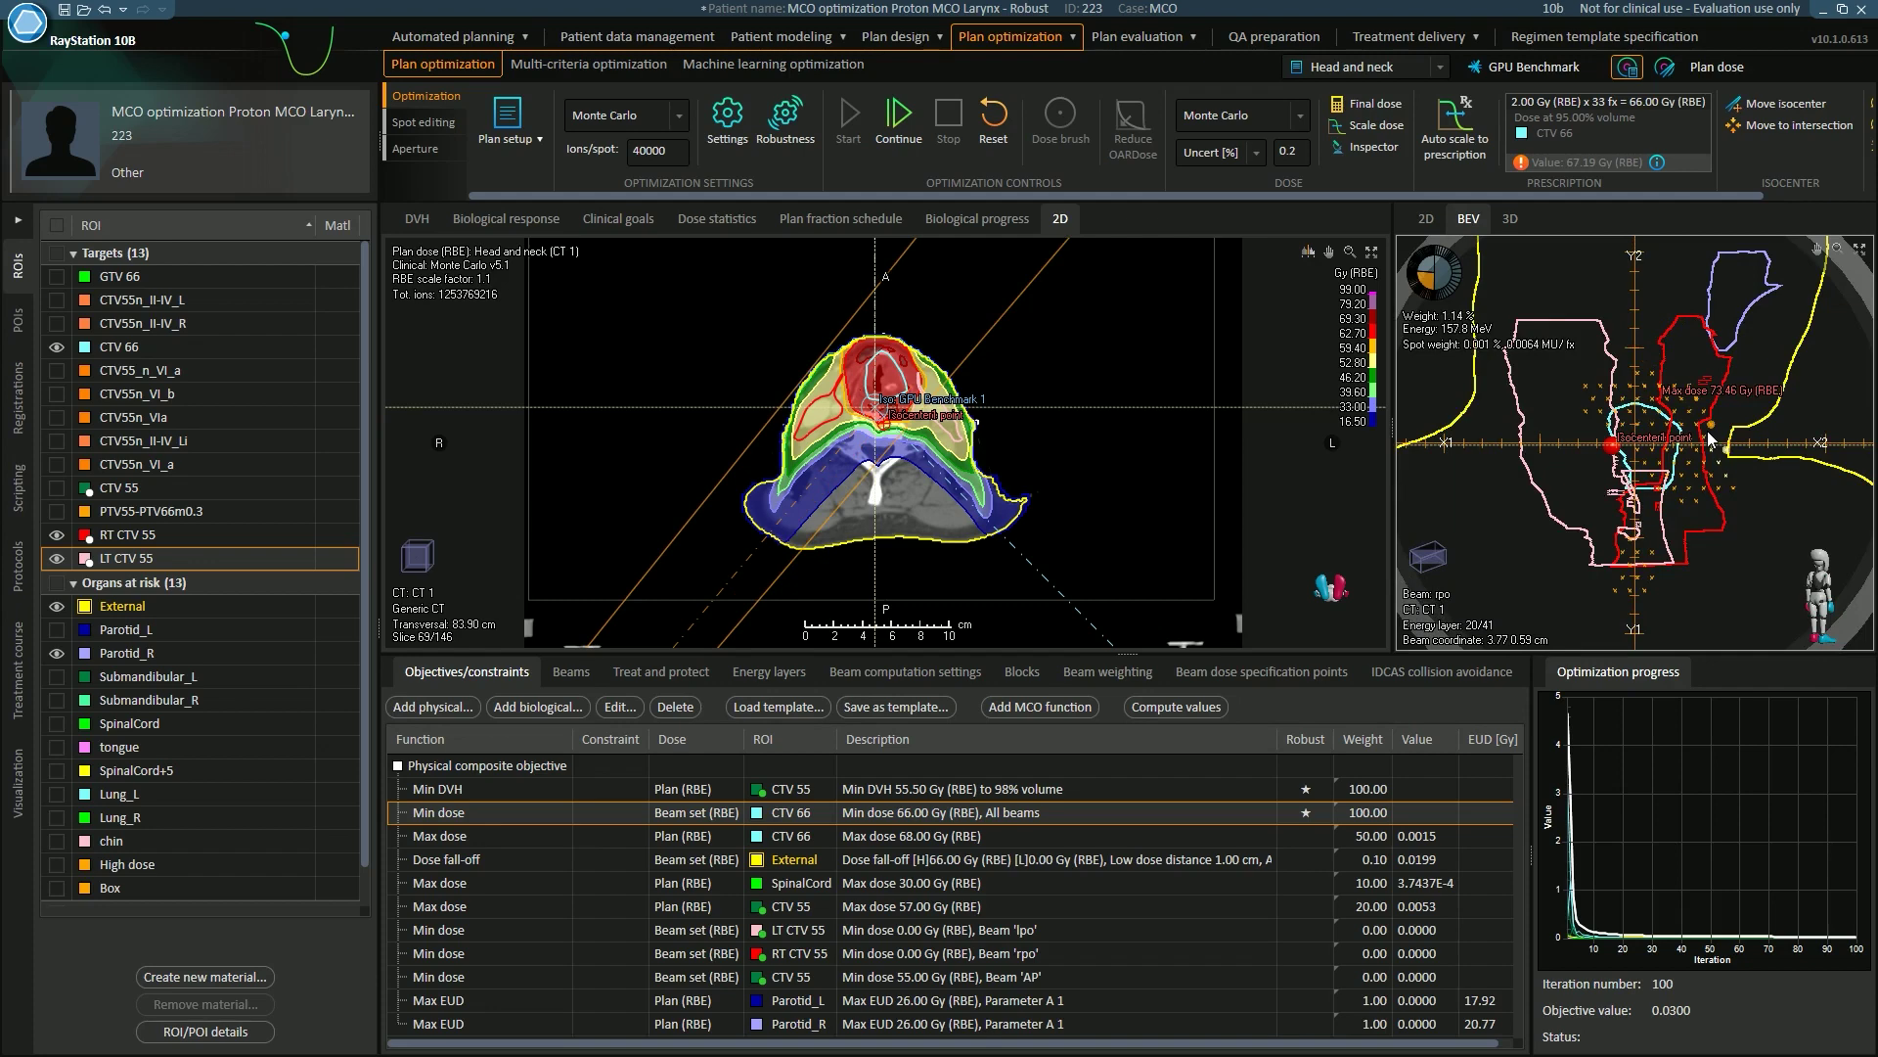
scroll(1710, 441, "up", 1)
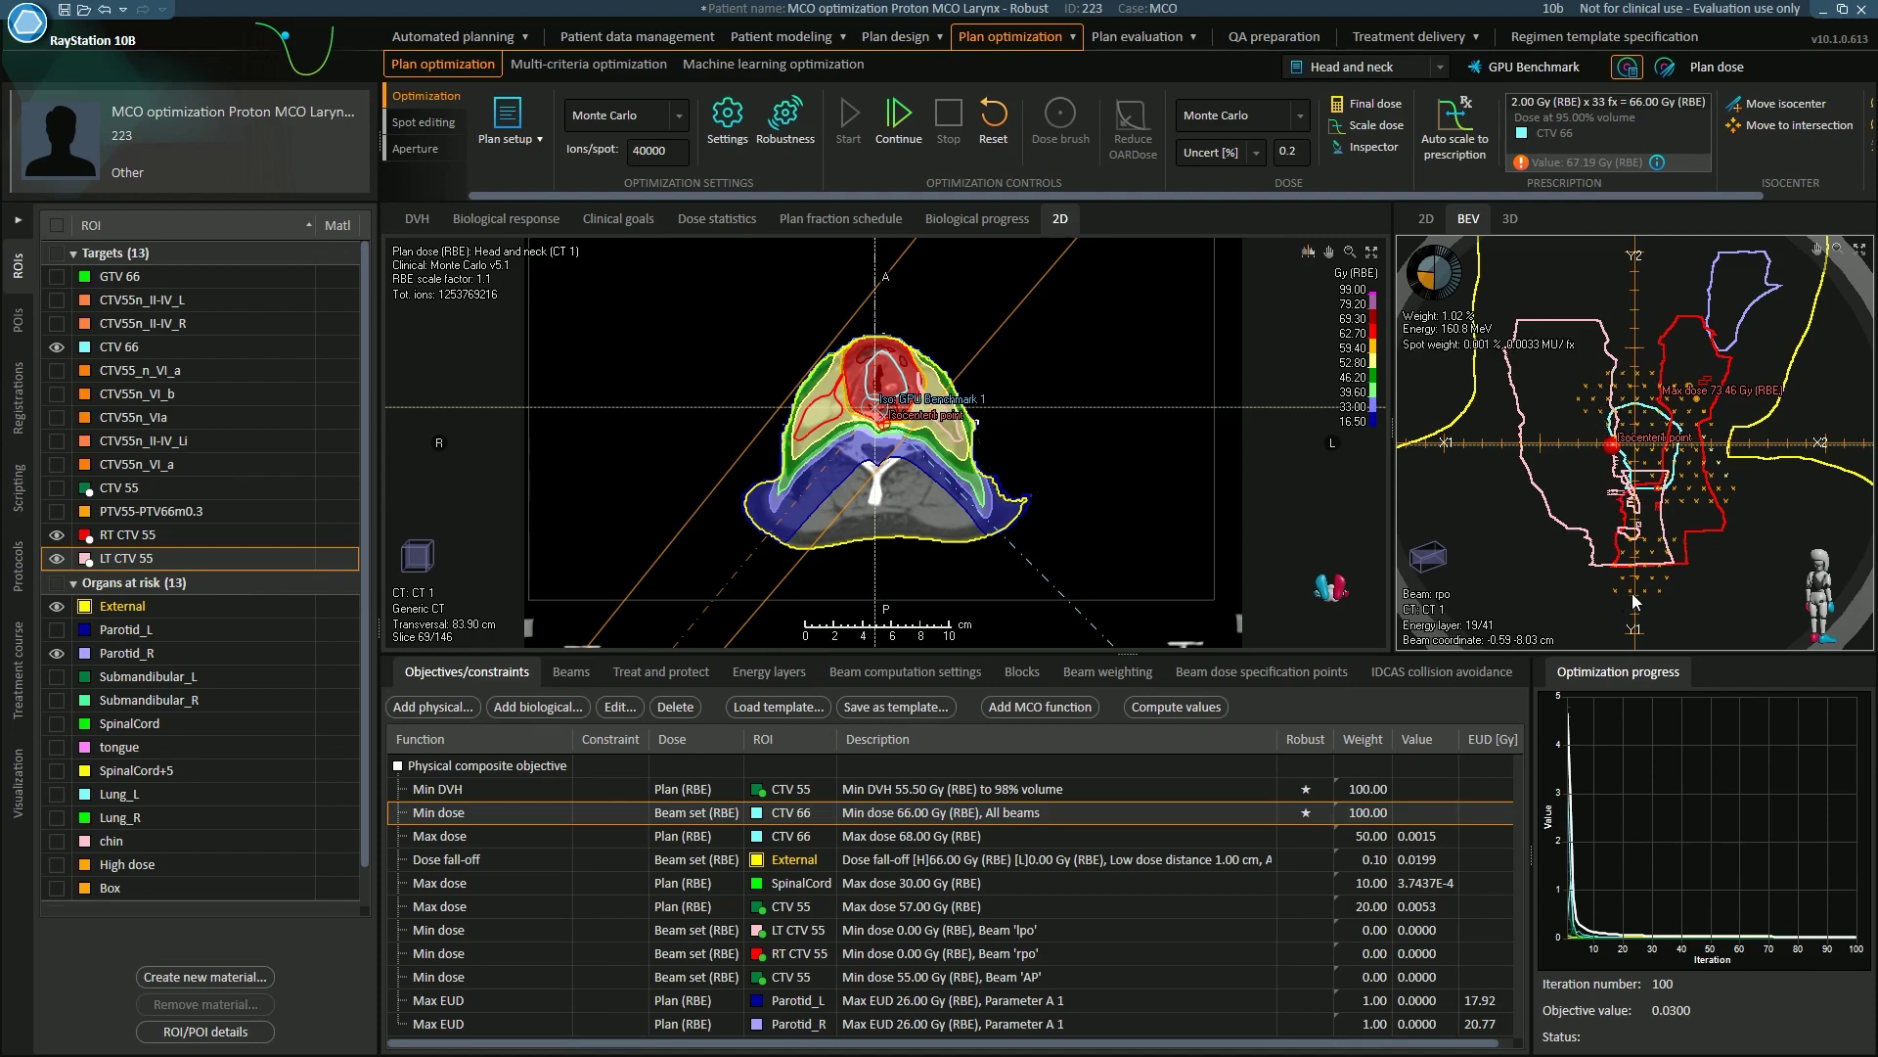
left_click(1426, 221)
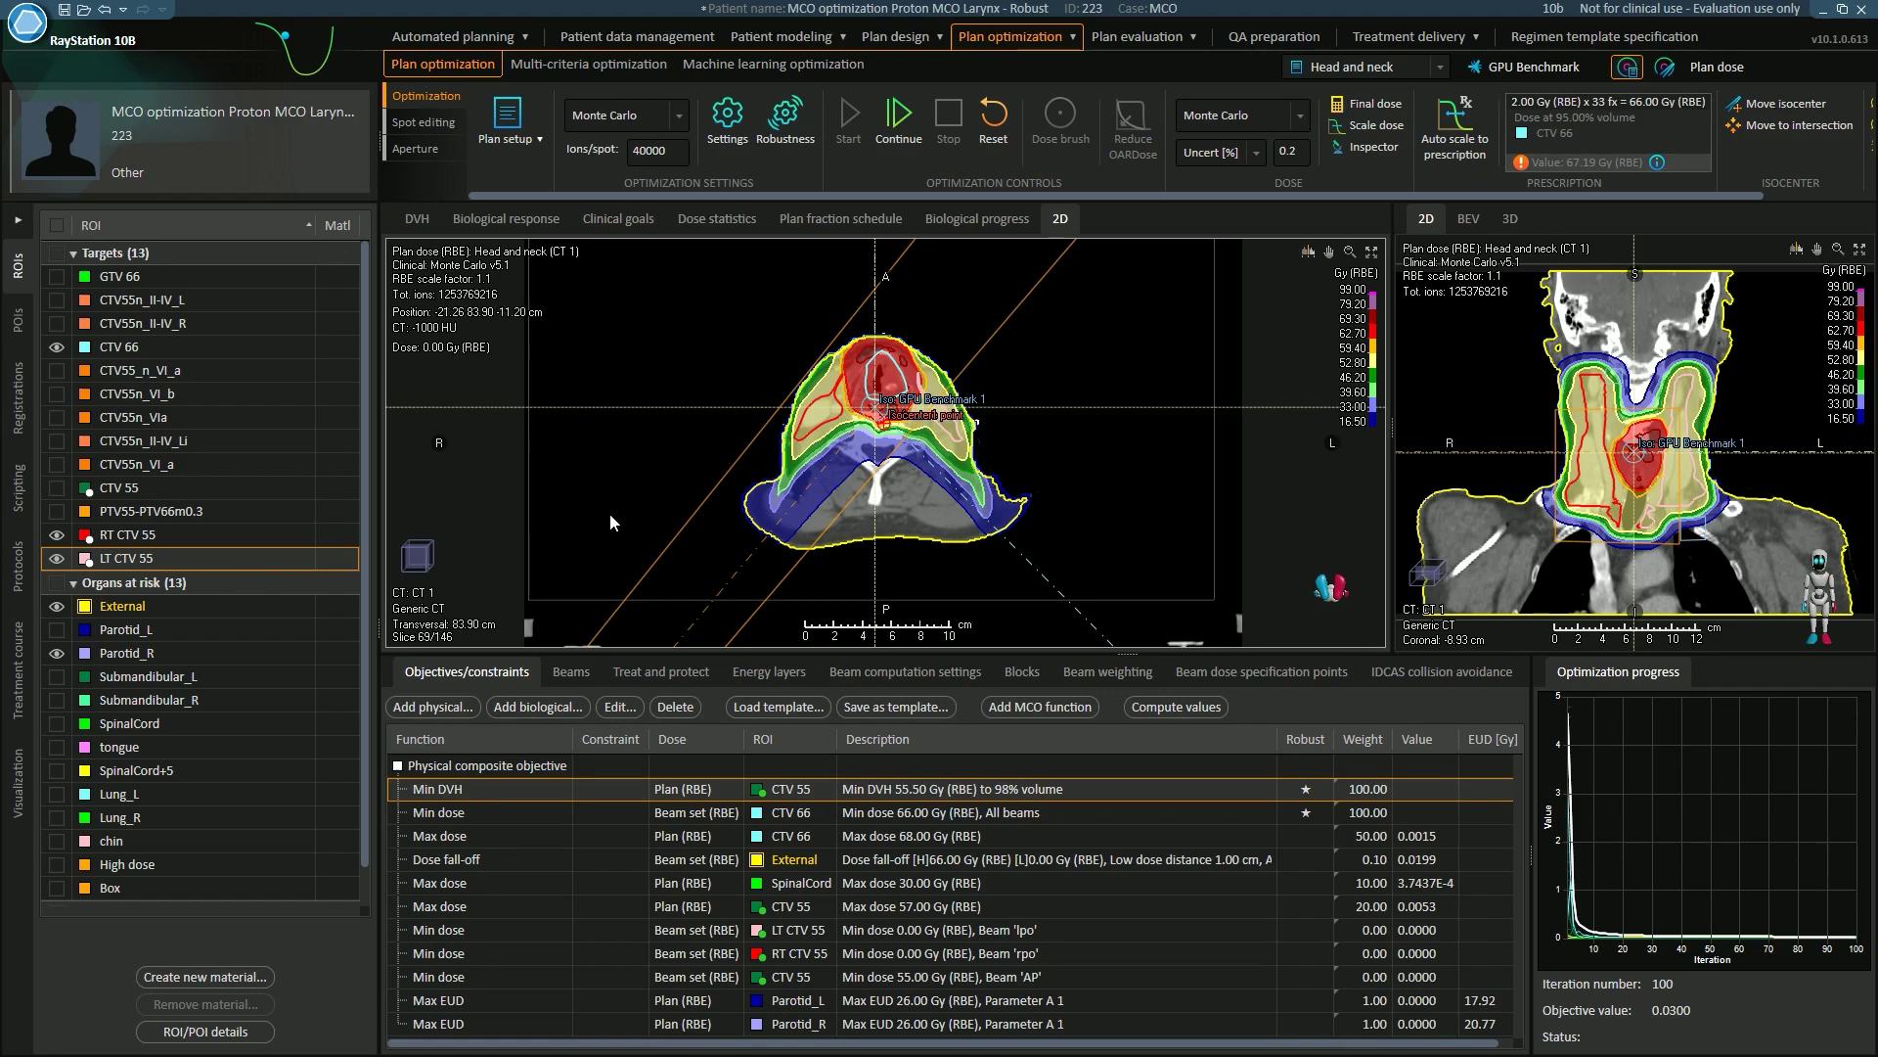
- Review the robustness settings, including the interfraction patient position uncertainty and its list of patient shifts, and accept them
left_click(787, 122)
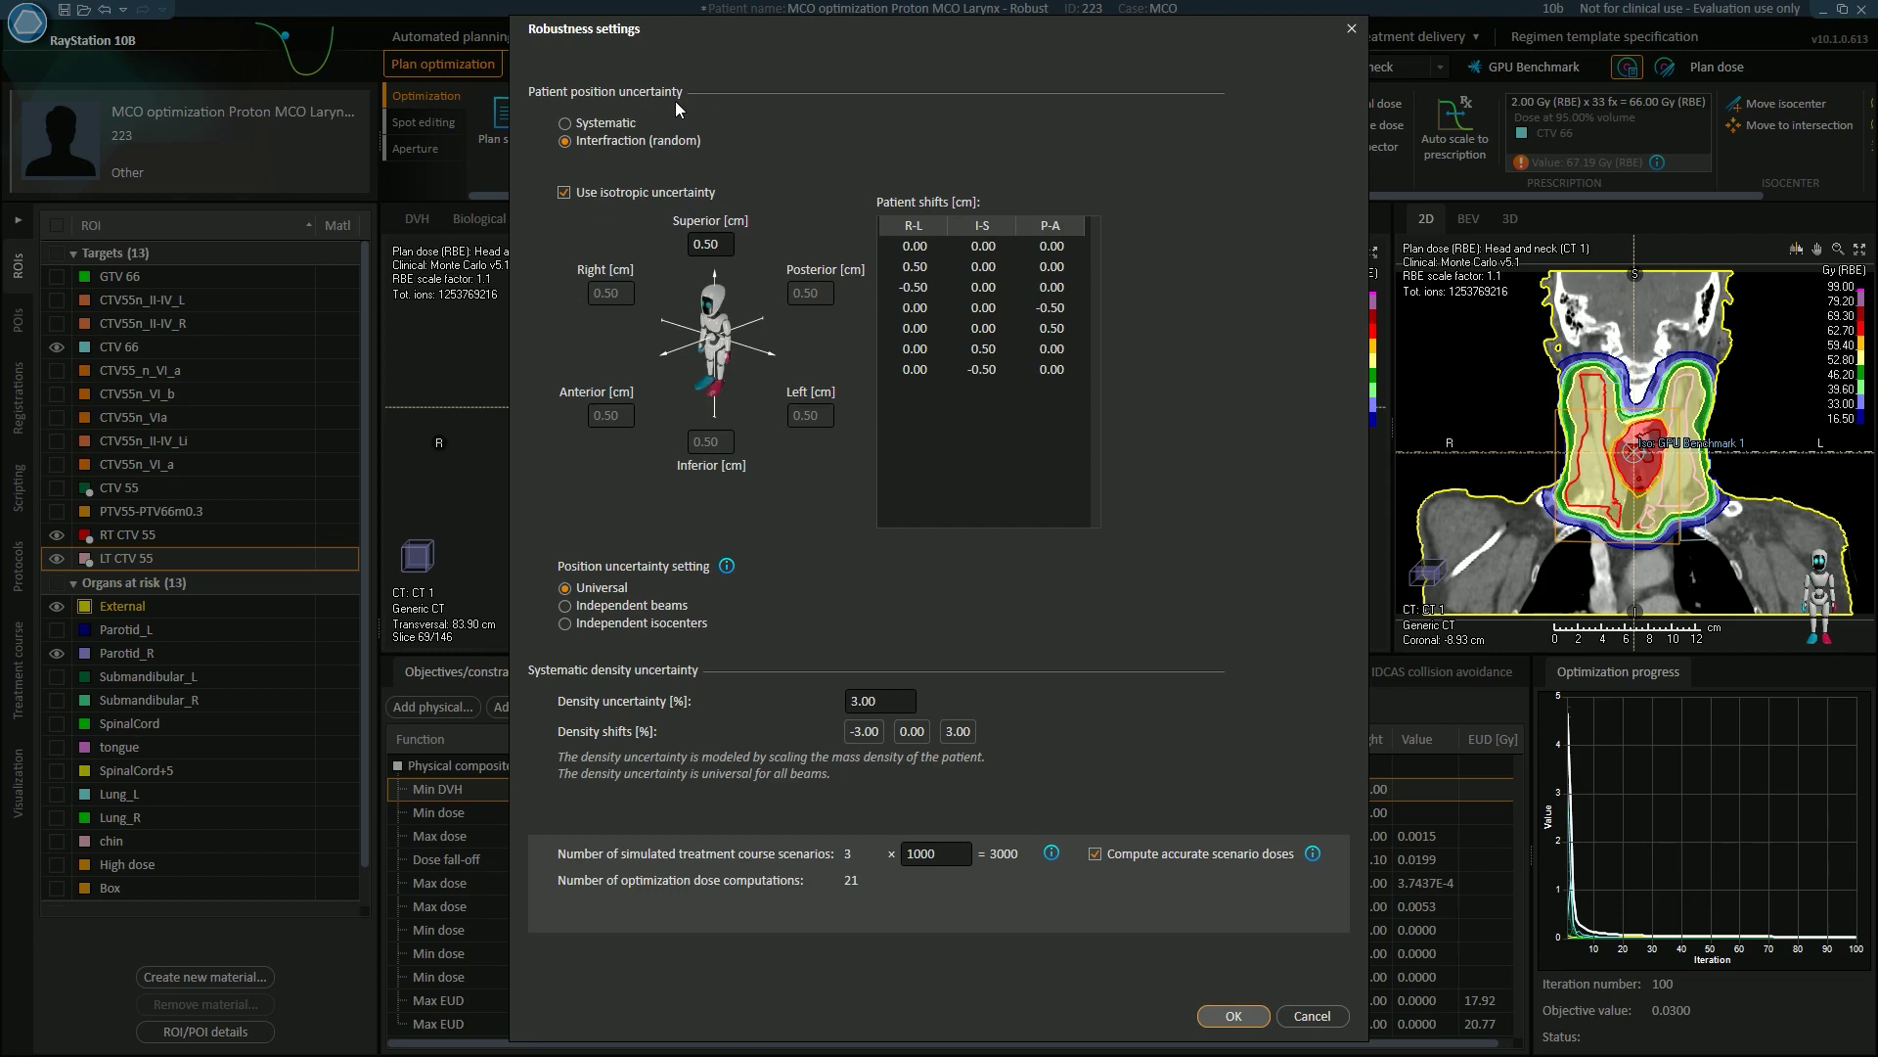
mouse_move(631, 127)
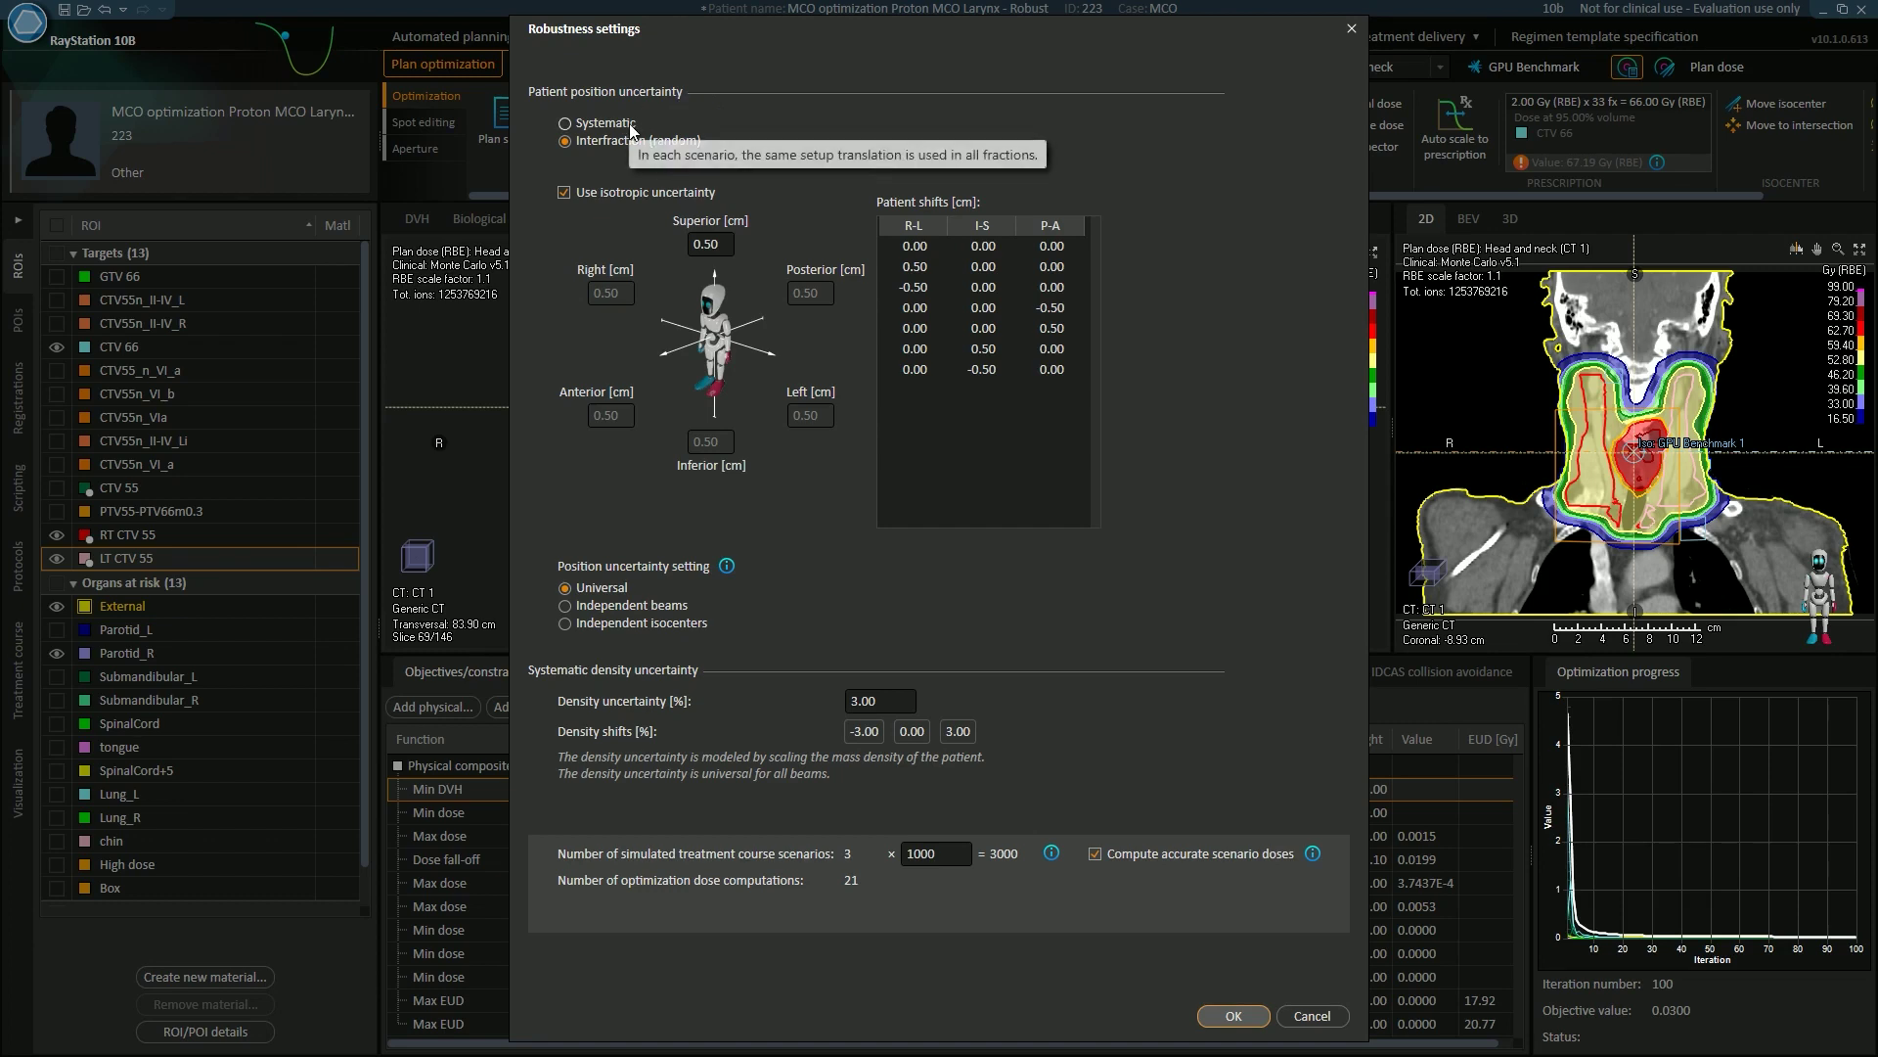
mouse_move(594, 155)
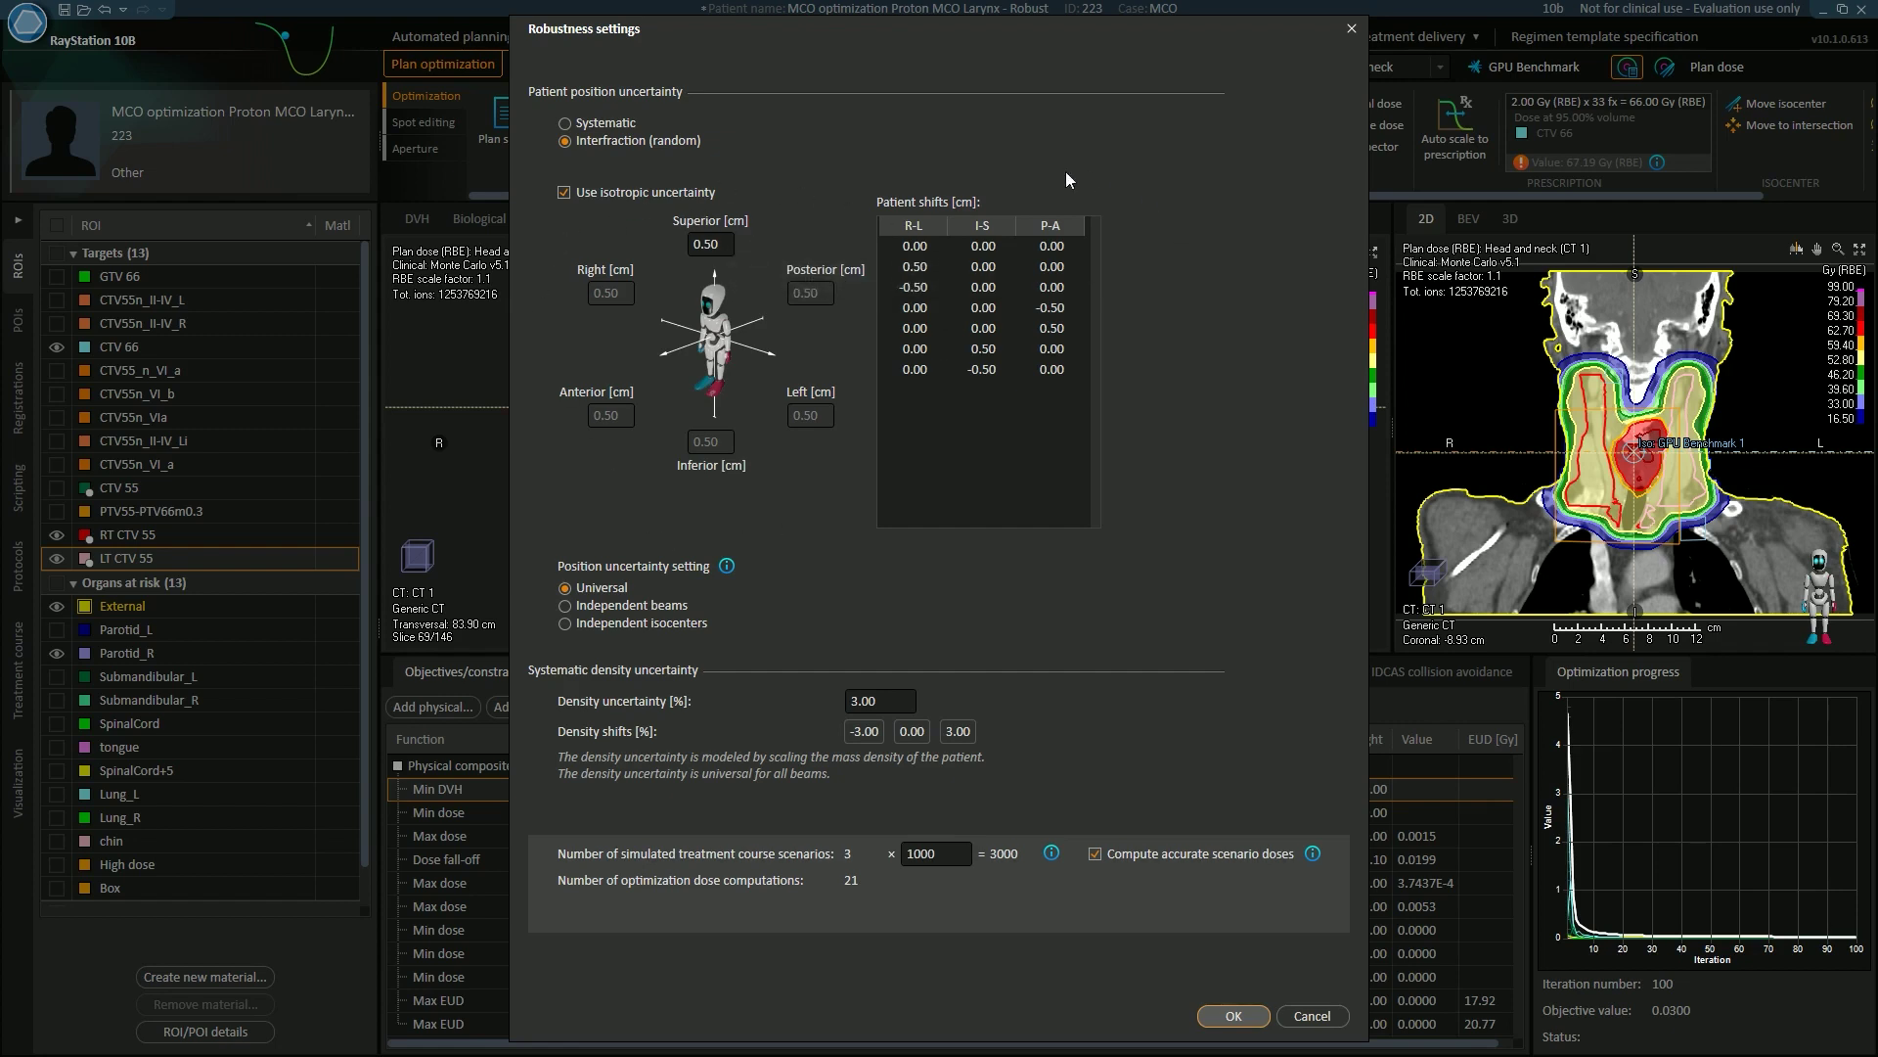
left_click(920, 248)
left_click(909, 286)
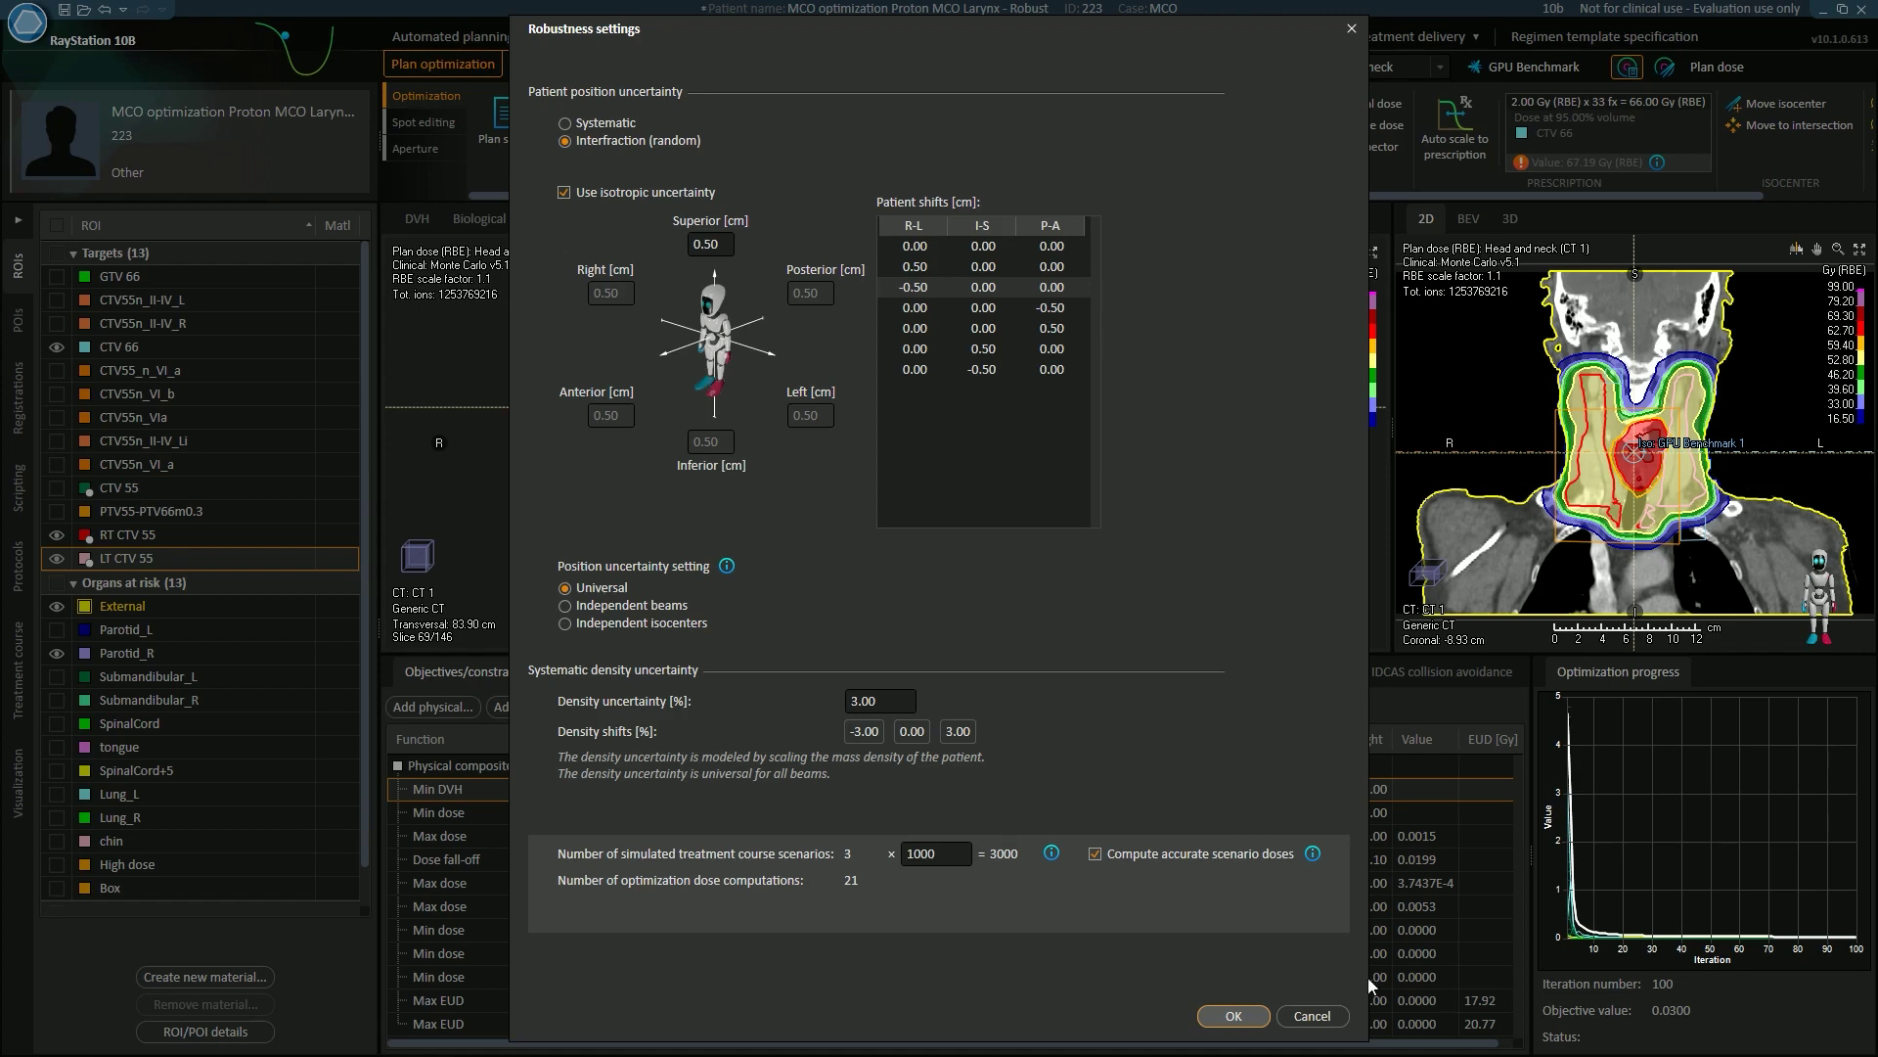
left_click(1234, 1017)
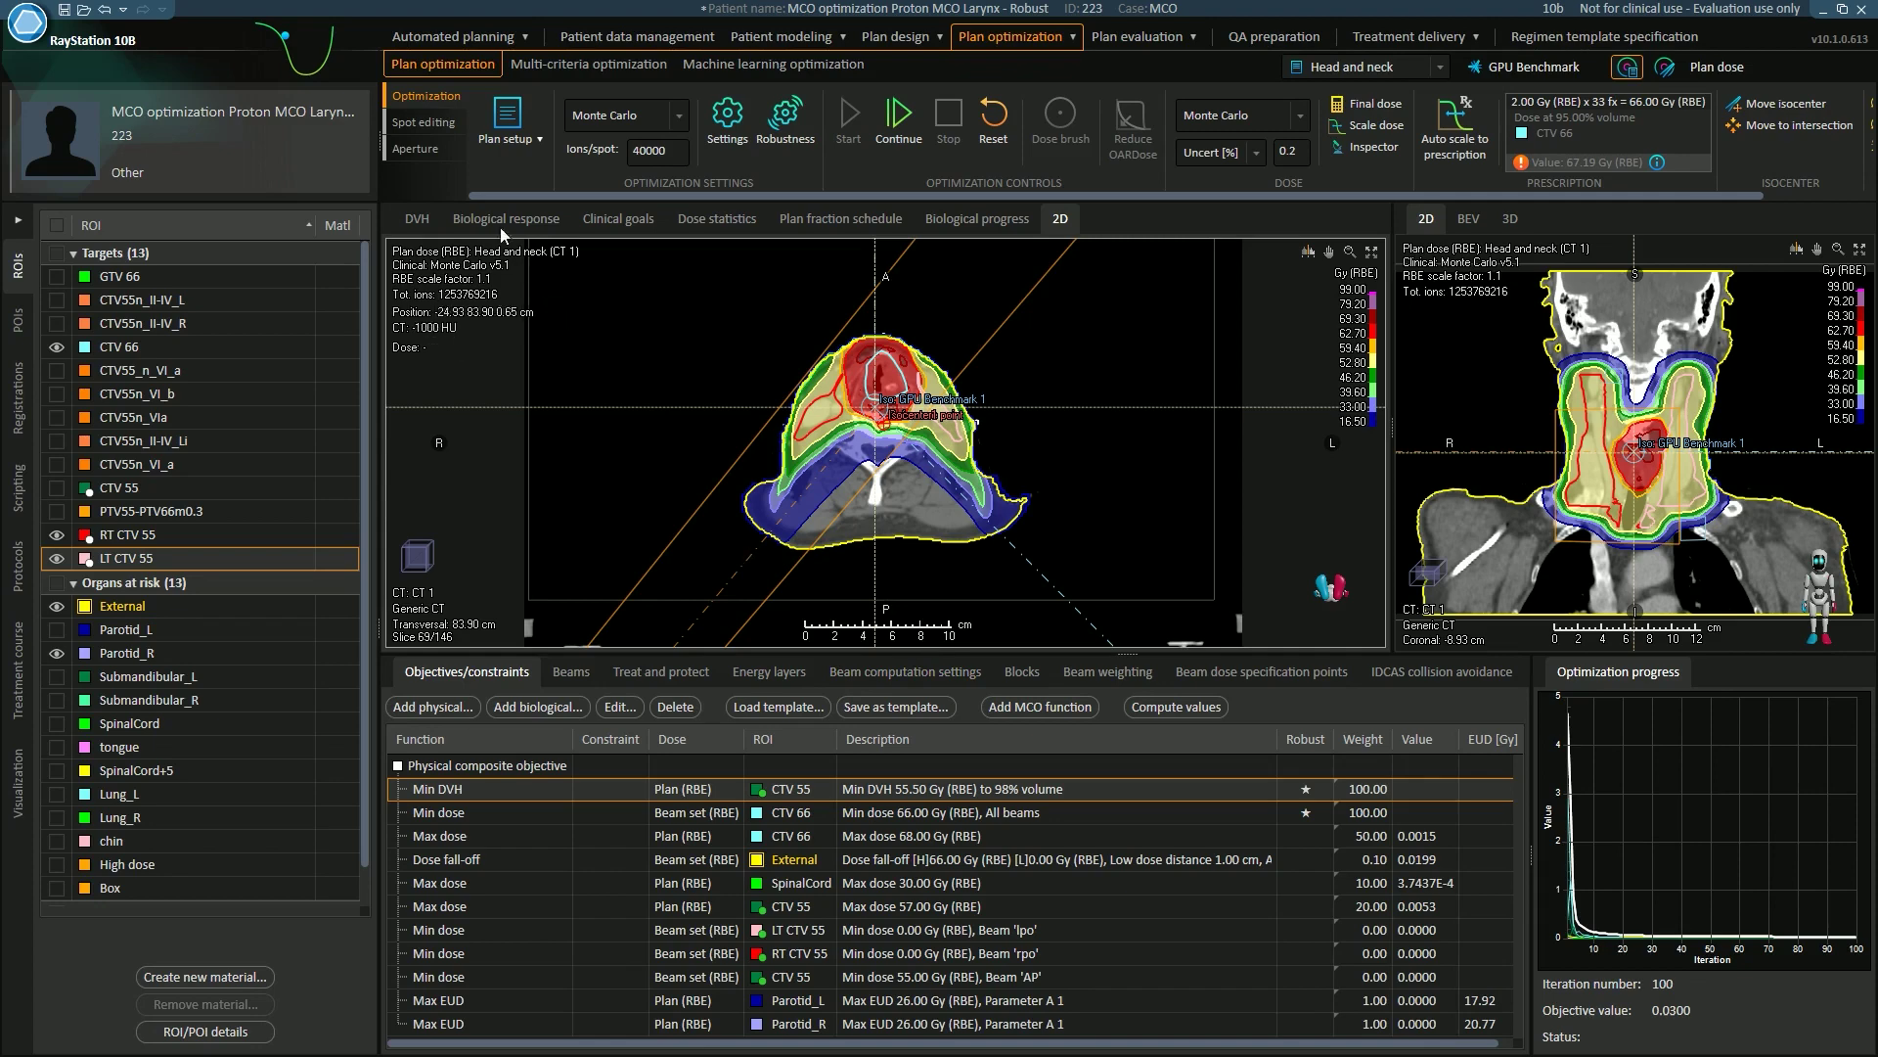
- Inspect the plan's dose-volume histogram, highlighting the curves of LT CTV 55, CTV 66 and Parotid_R
left_click(418, 221)
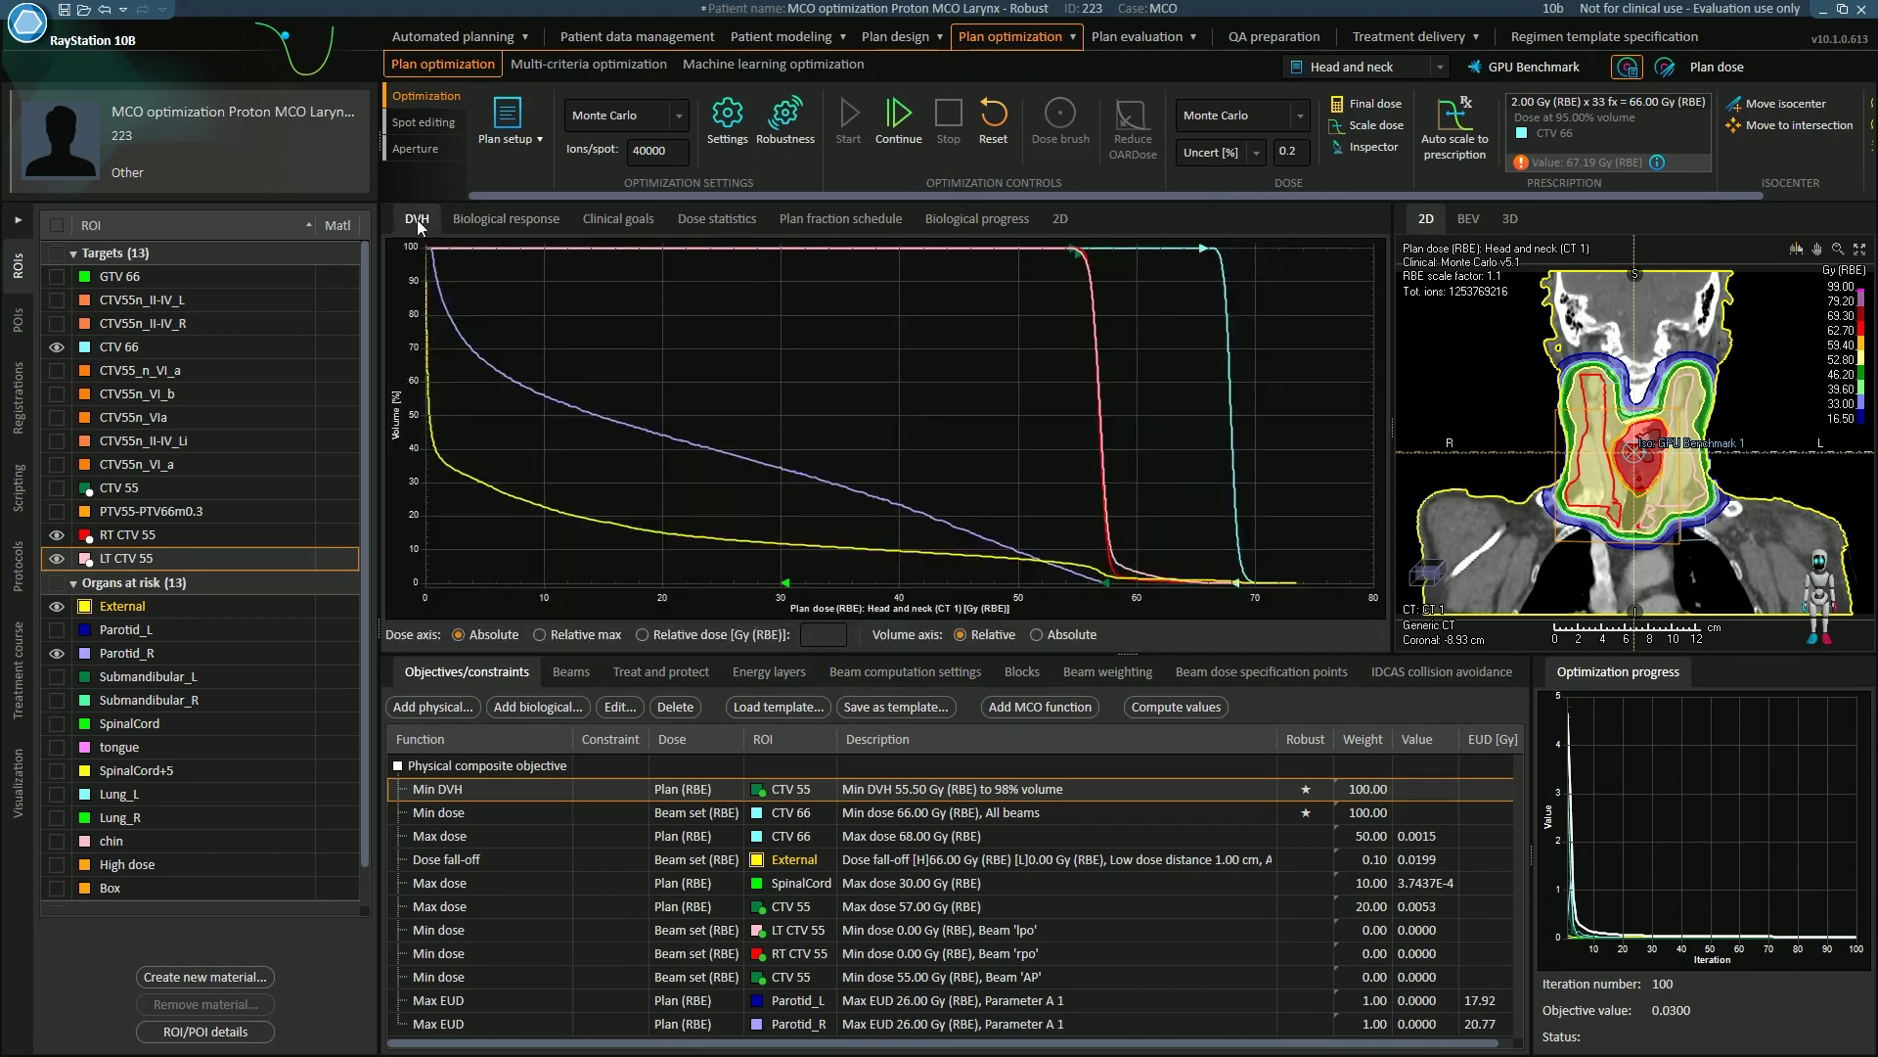
mouse_move(1089, 289)
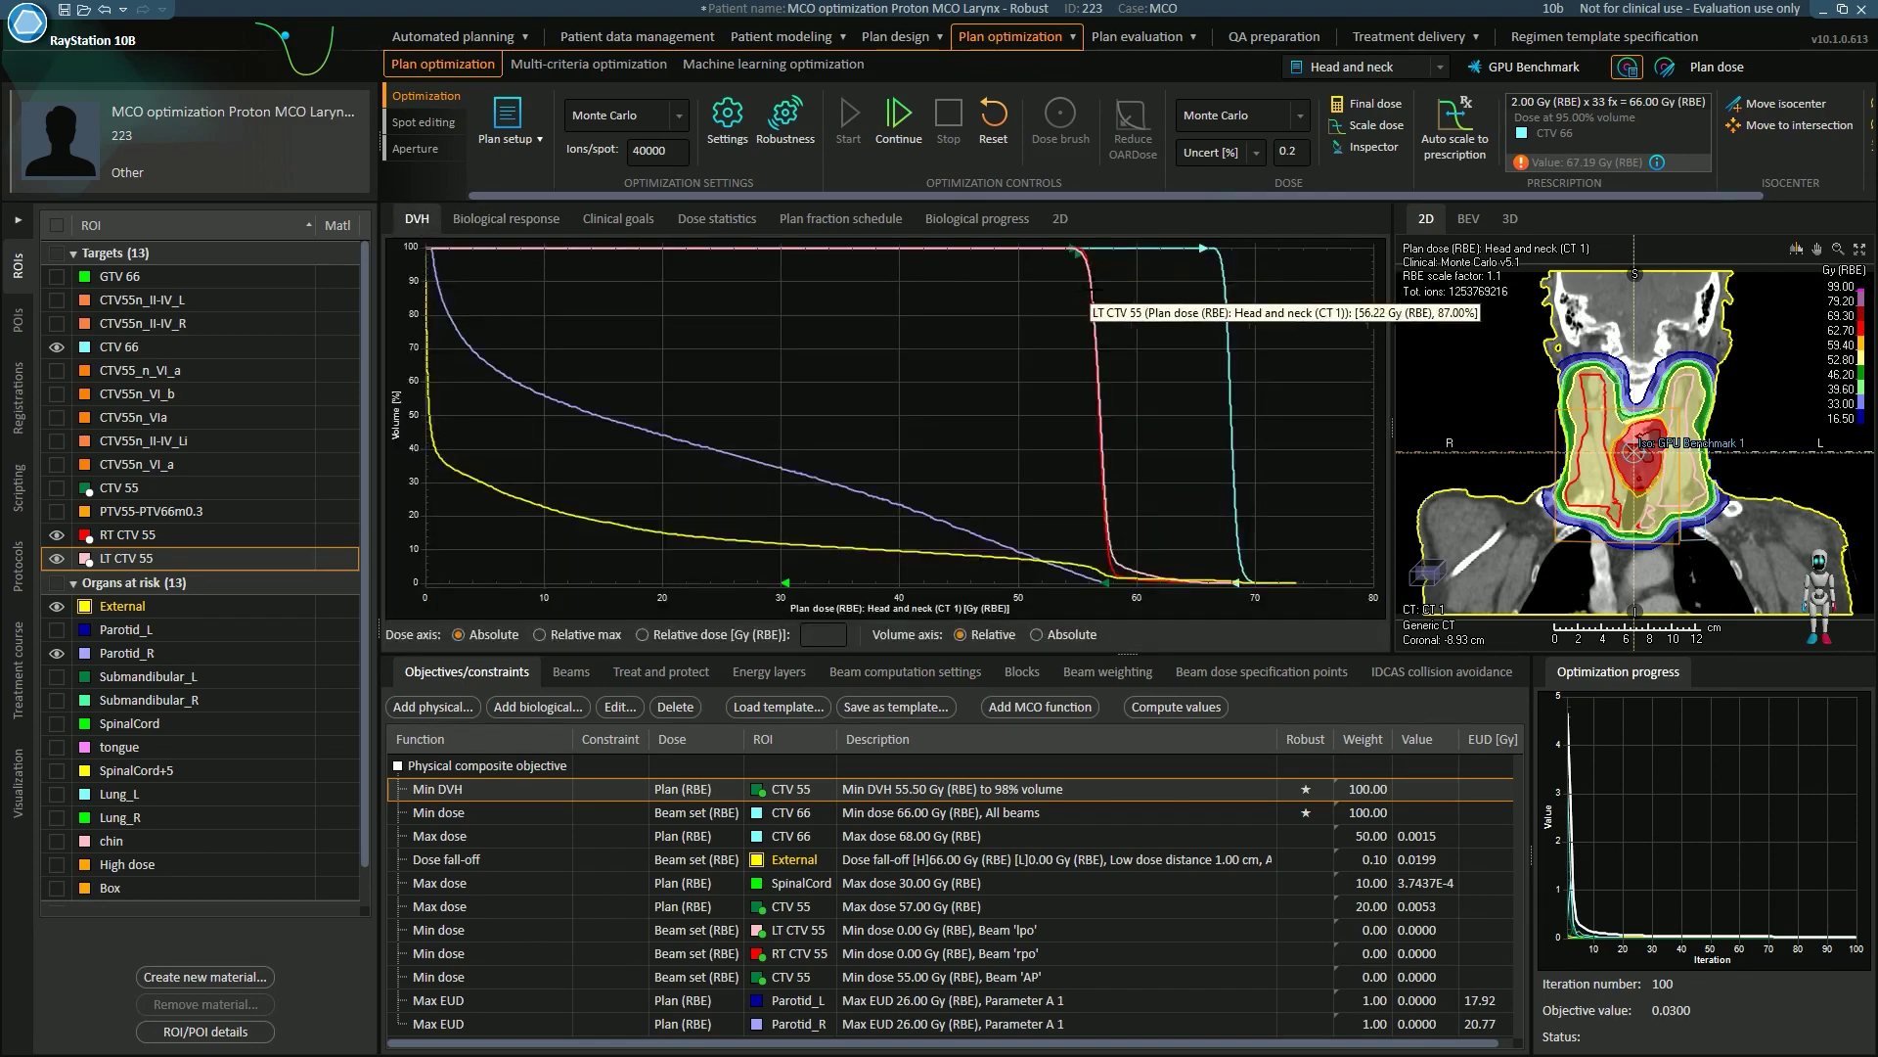
left_click(1090, 289)
mouse_move(1226, 320)
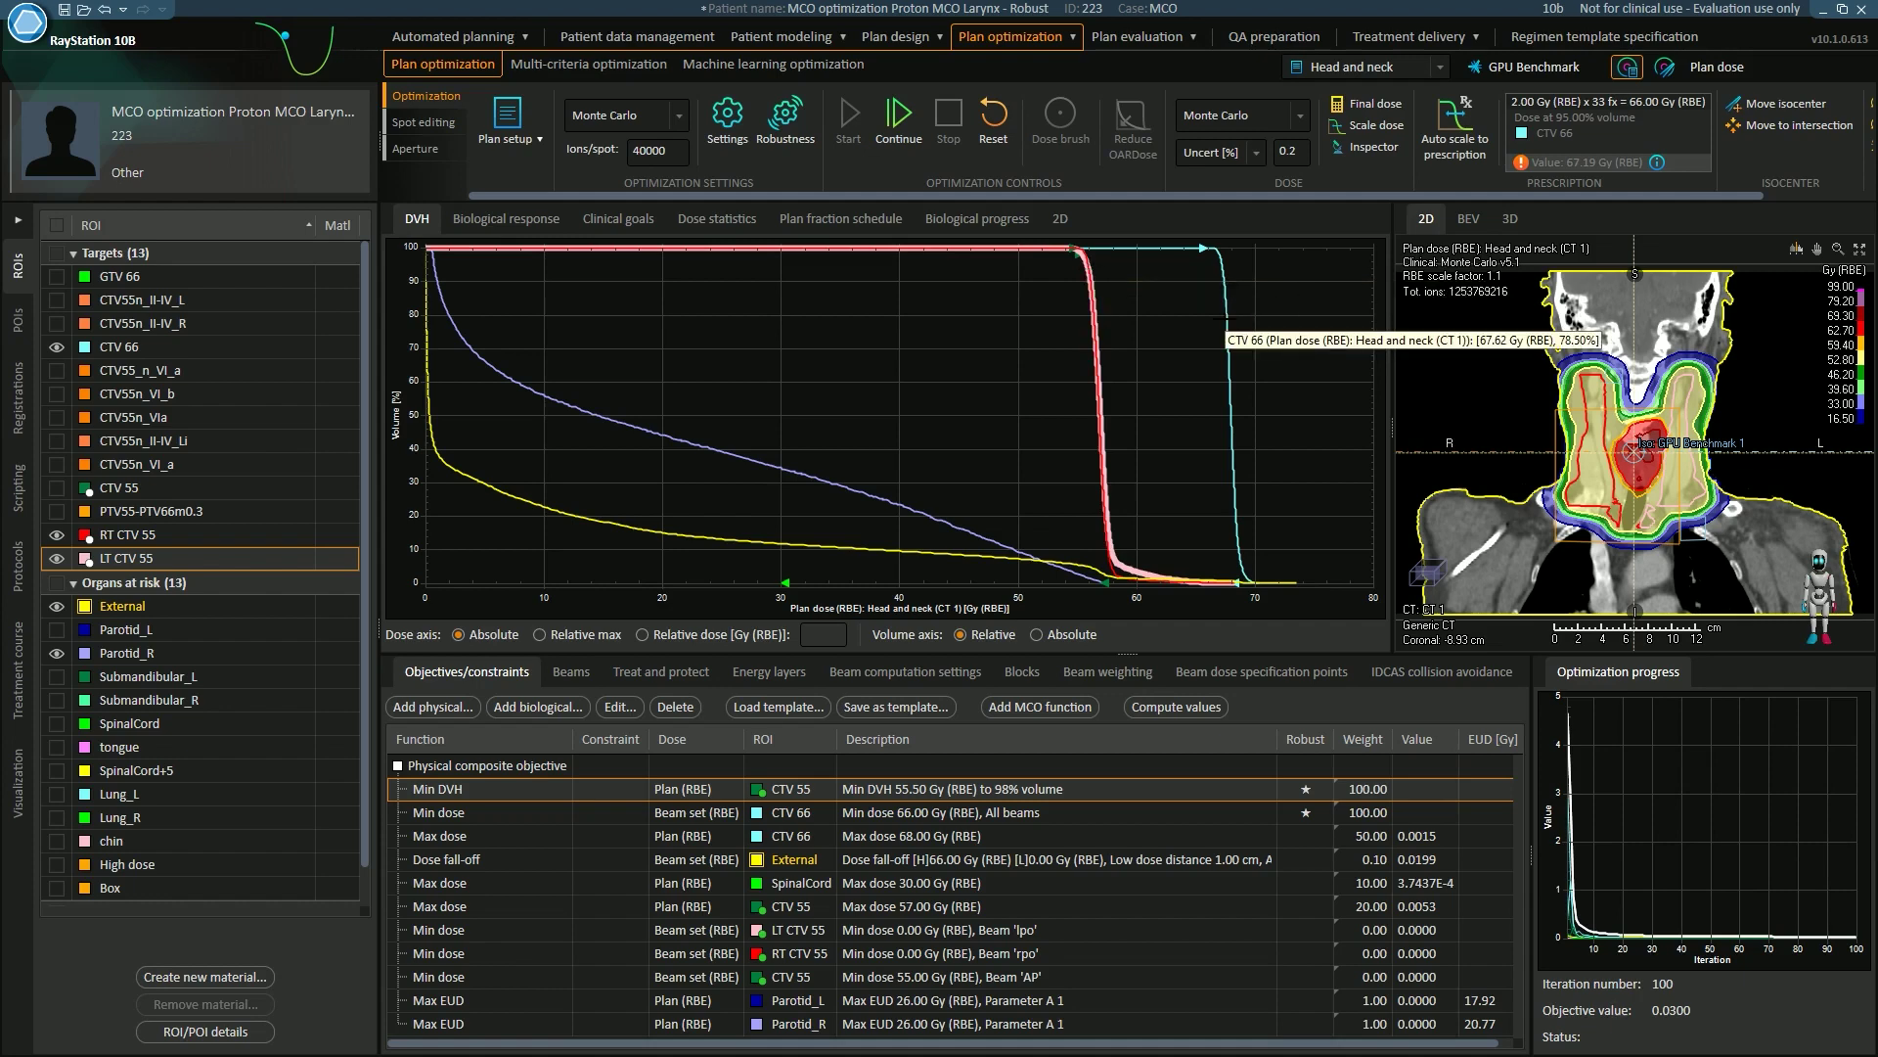
left_click(1227, 311)
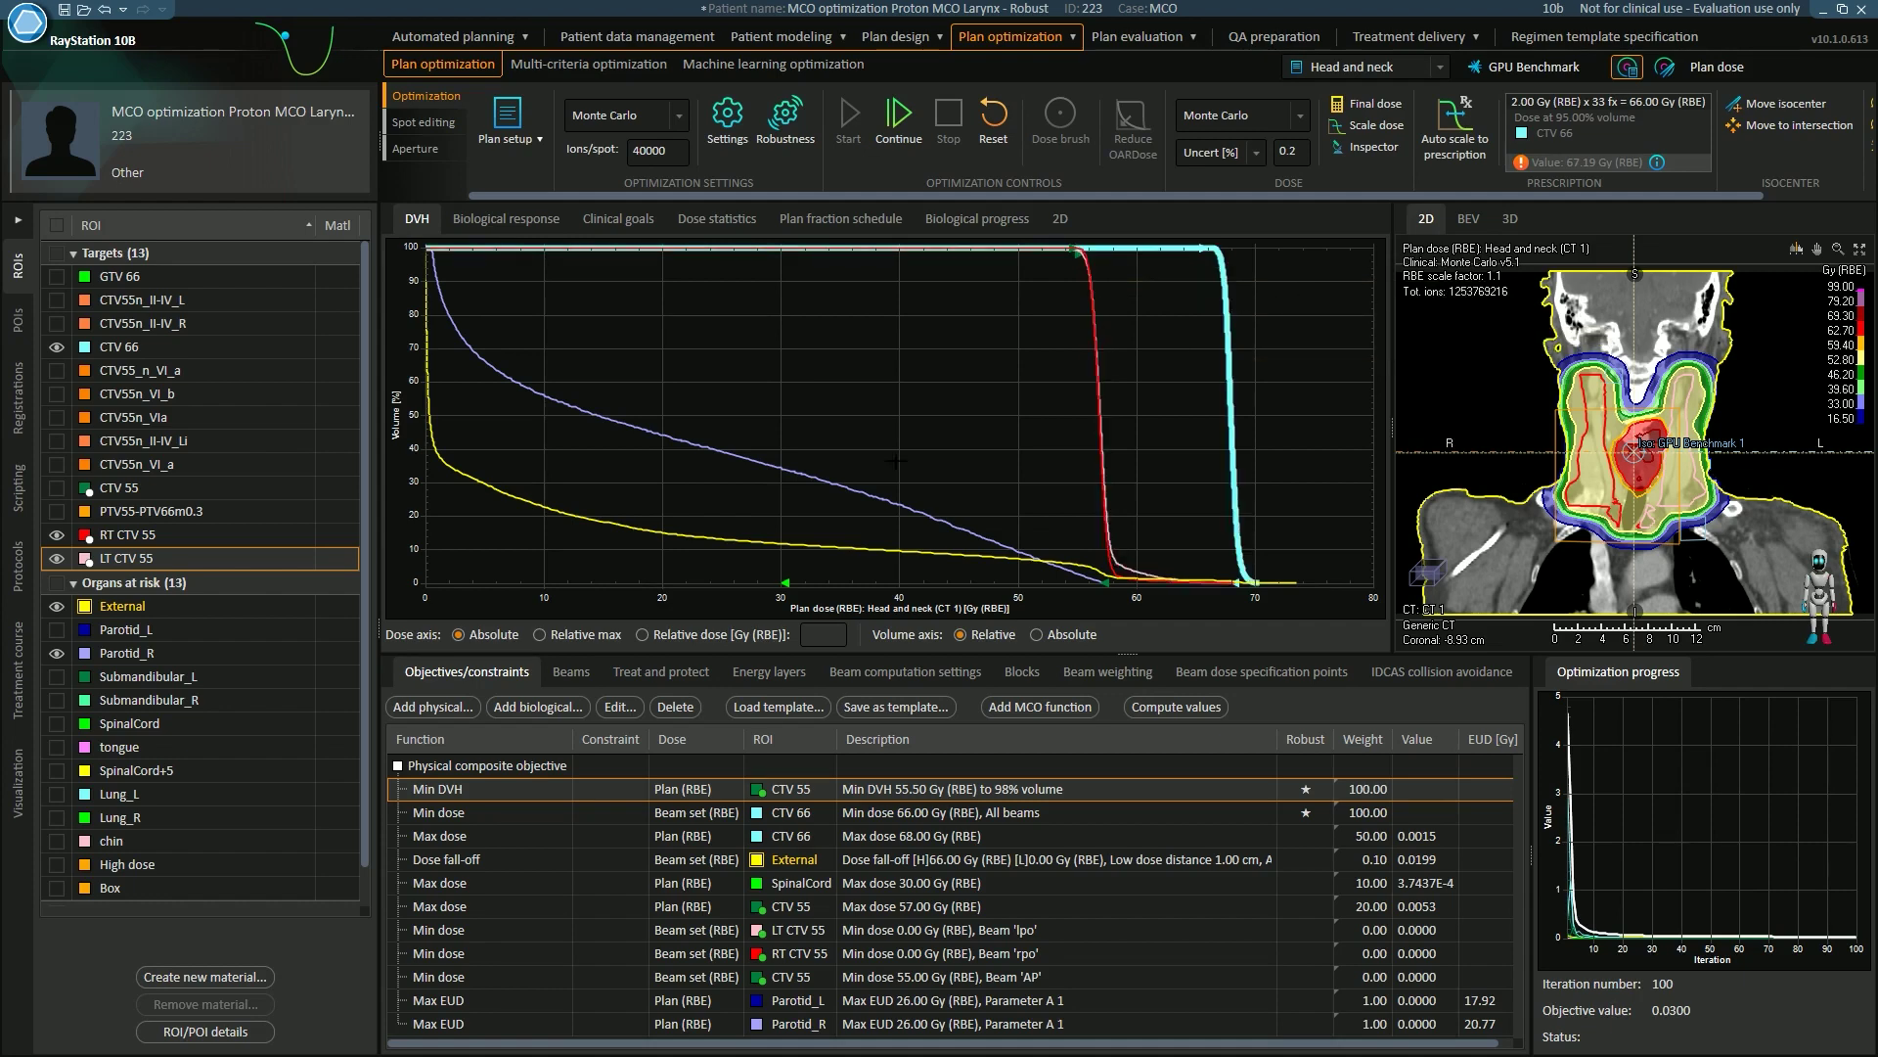
left_click(846, 482)
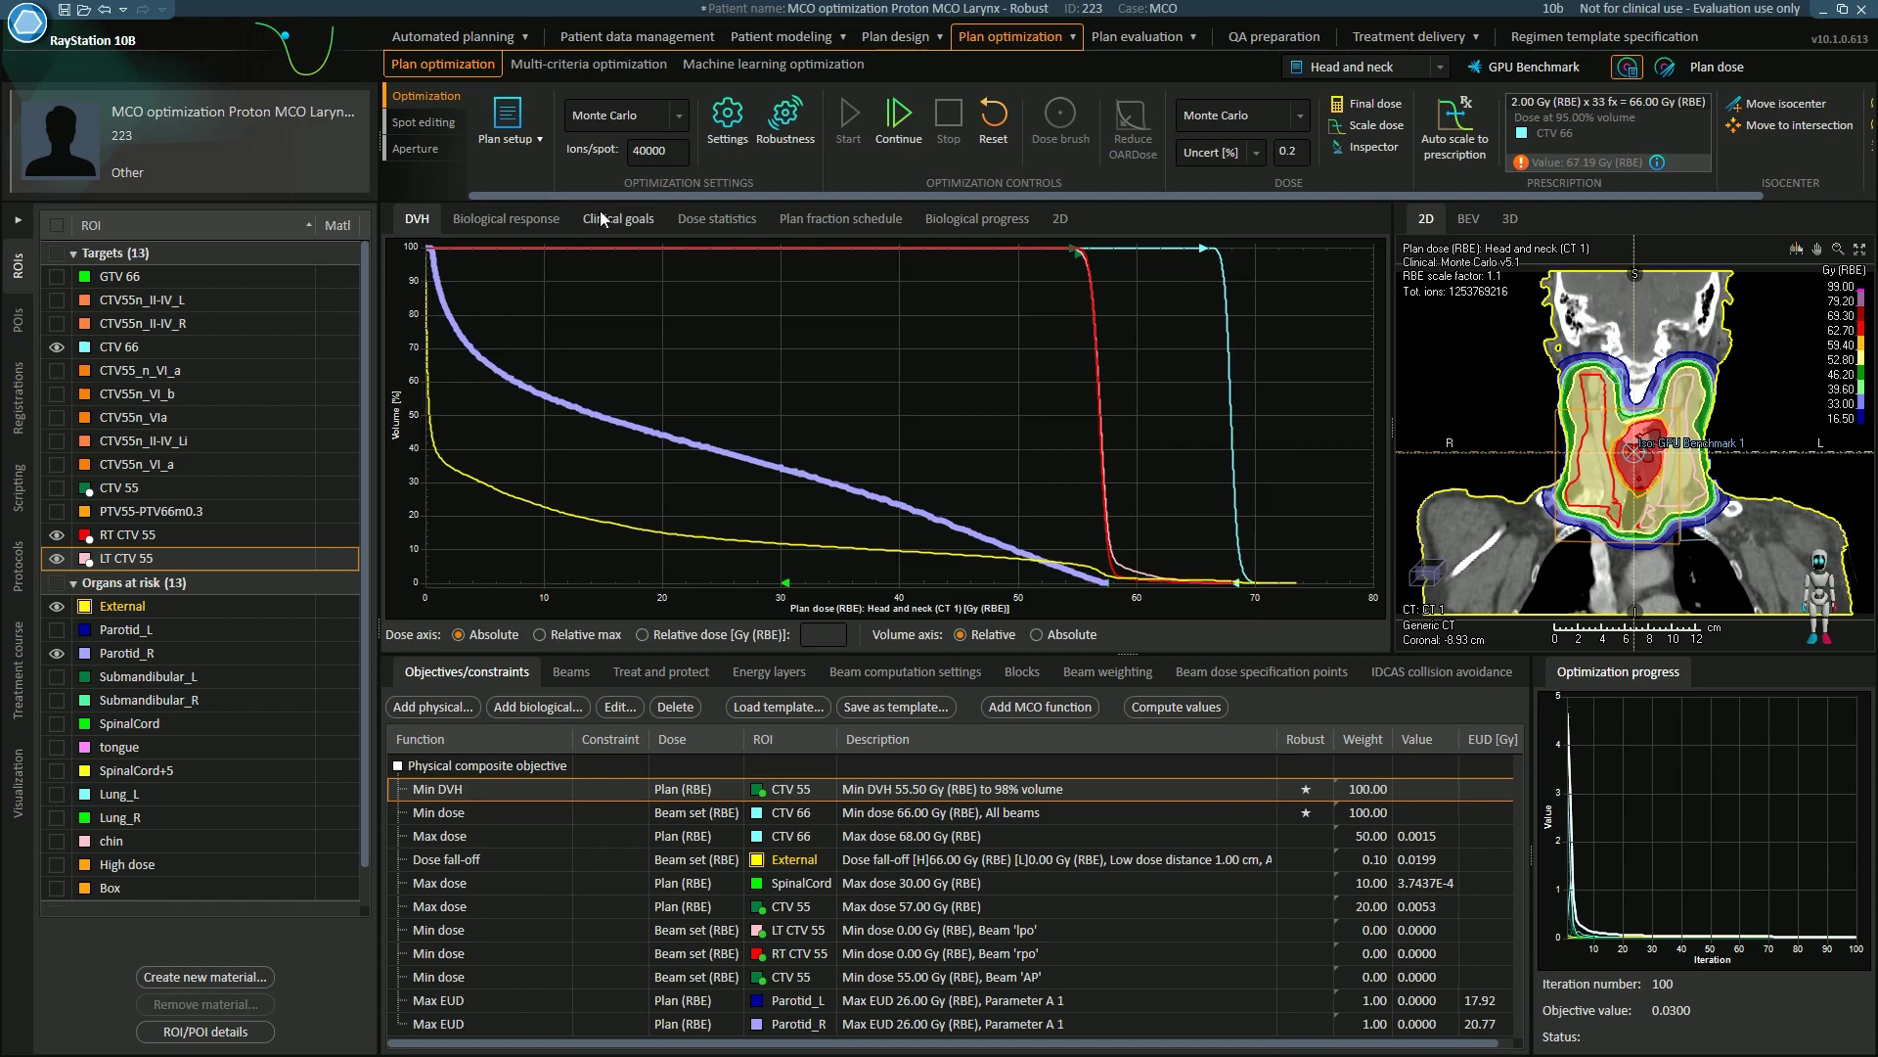
- Review the plan's clinical goals and the ROI dose statistics
left_click(603, 219)
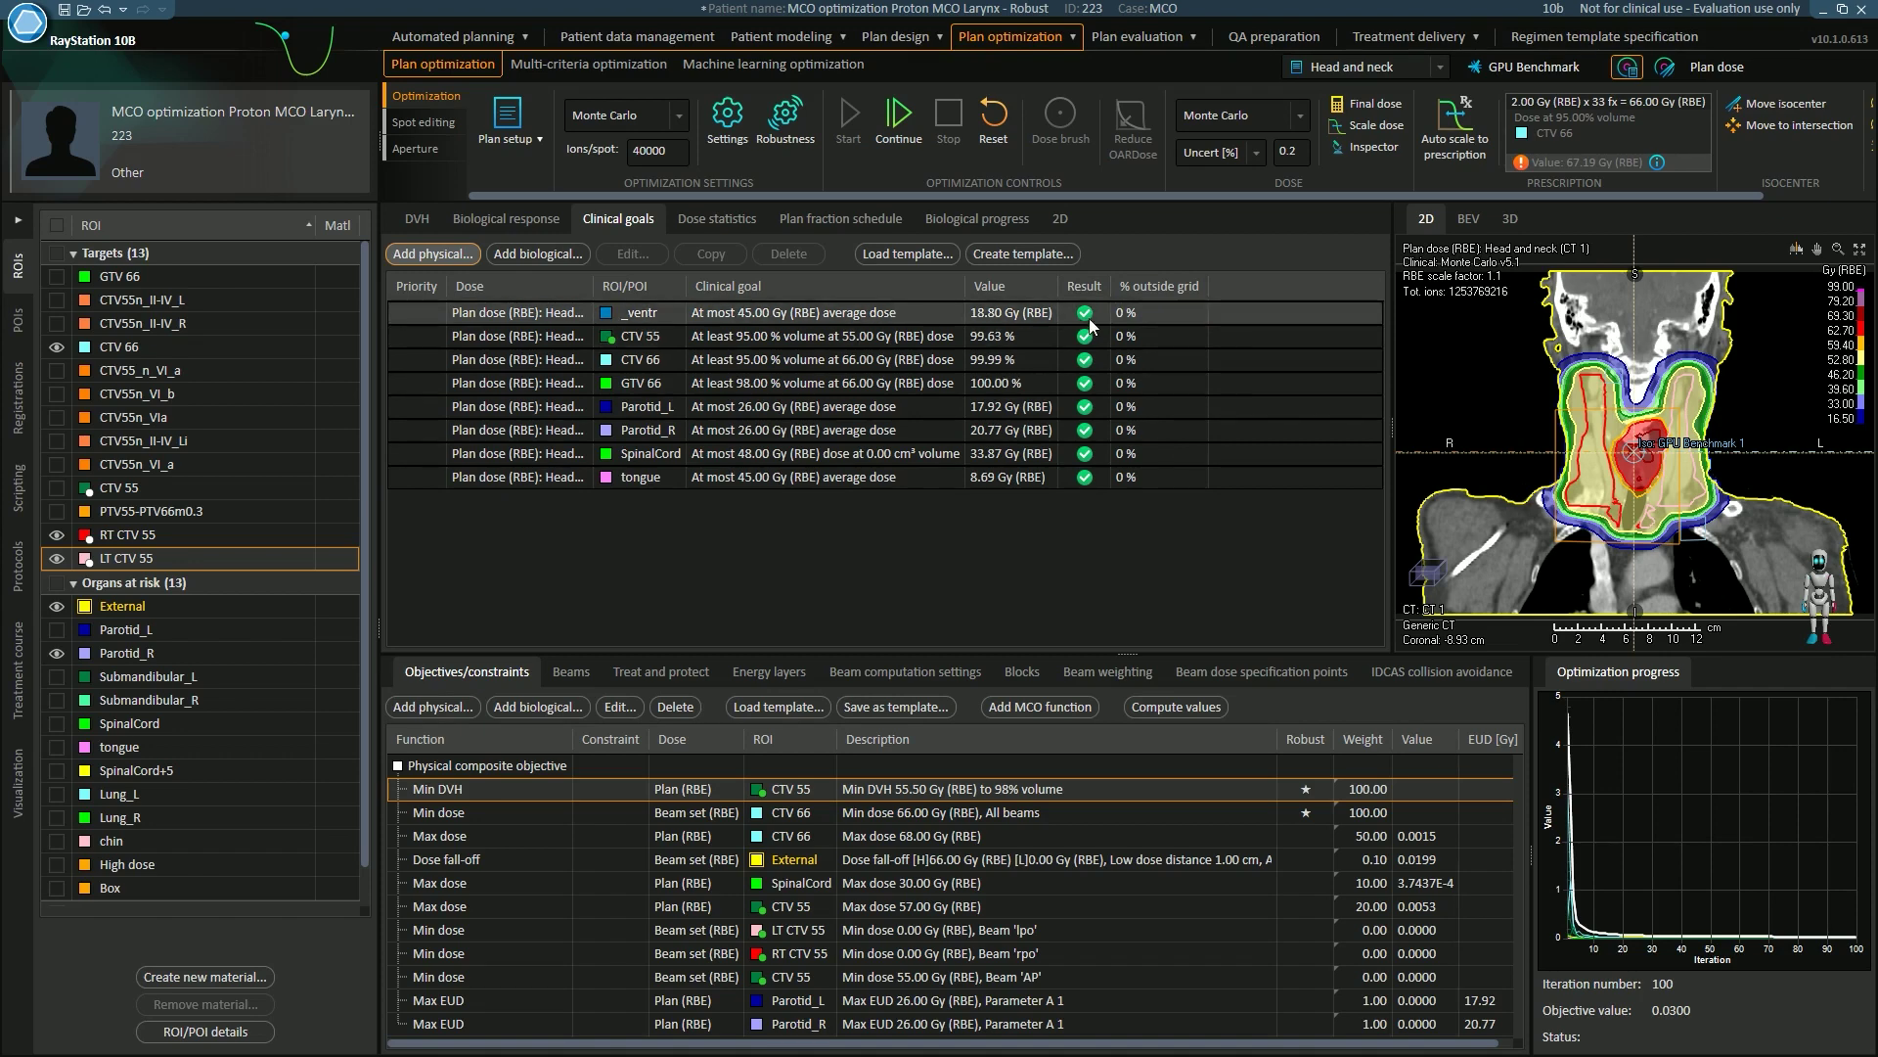
left_click(701, 217)
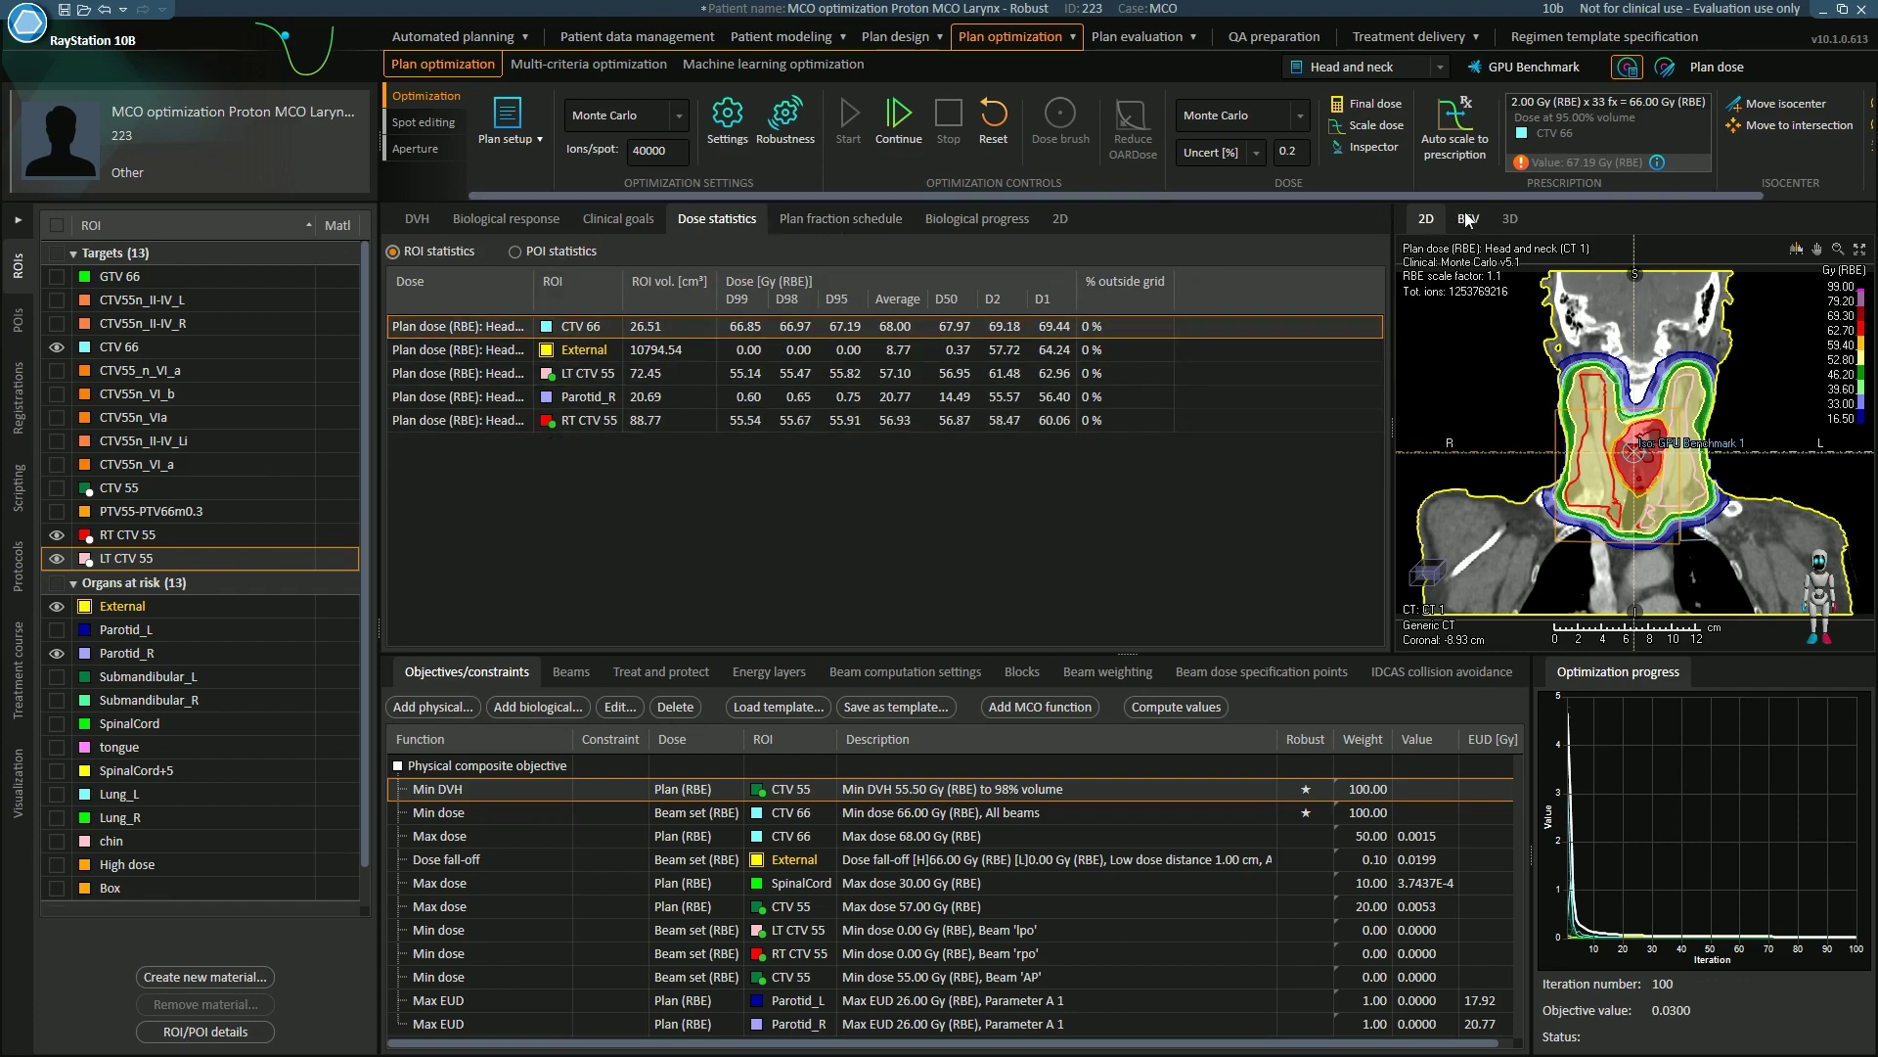
- Enable the Bragg peaks display in the beam visualization settings and inspect the peaks on the CT slices
left_click(22, 795)
left_click(56, 287)
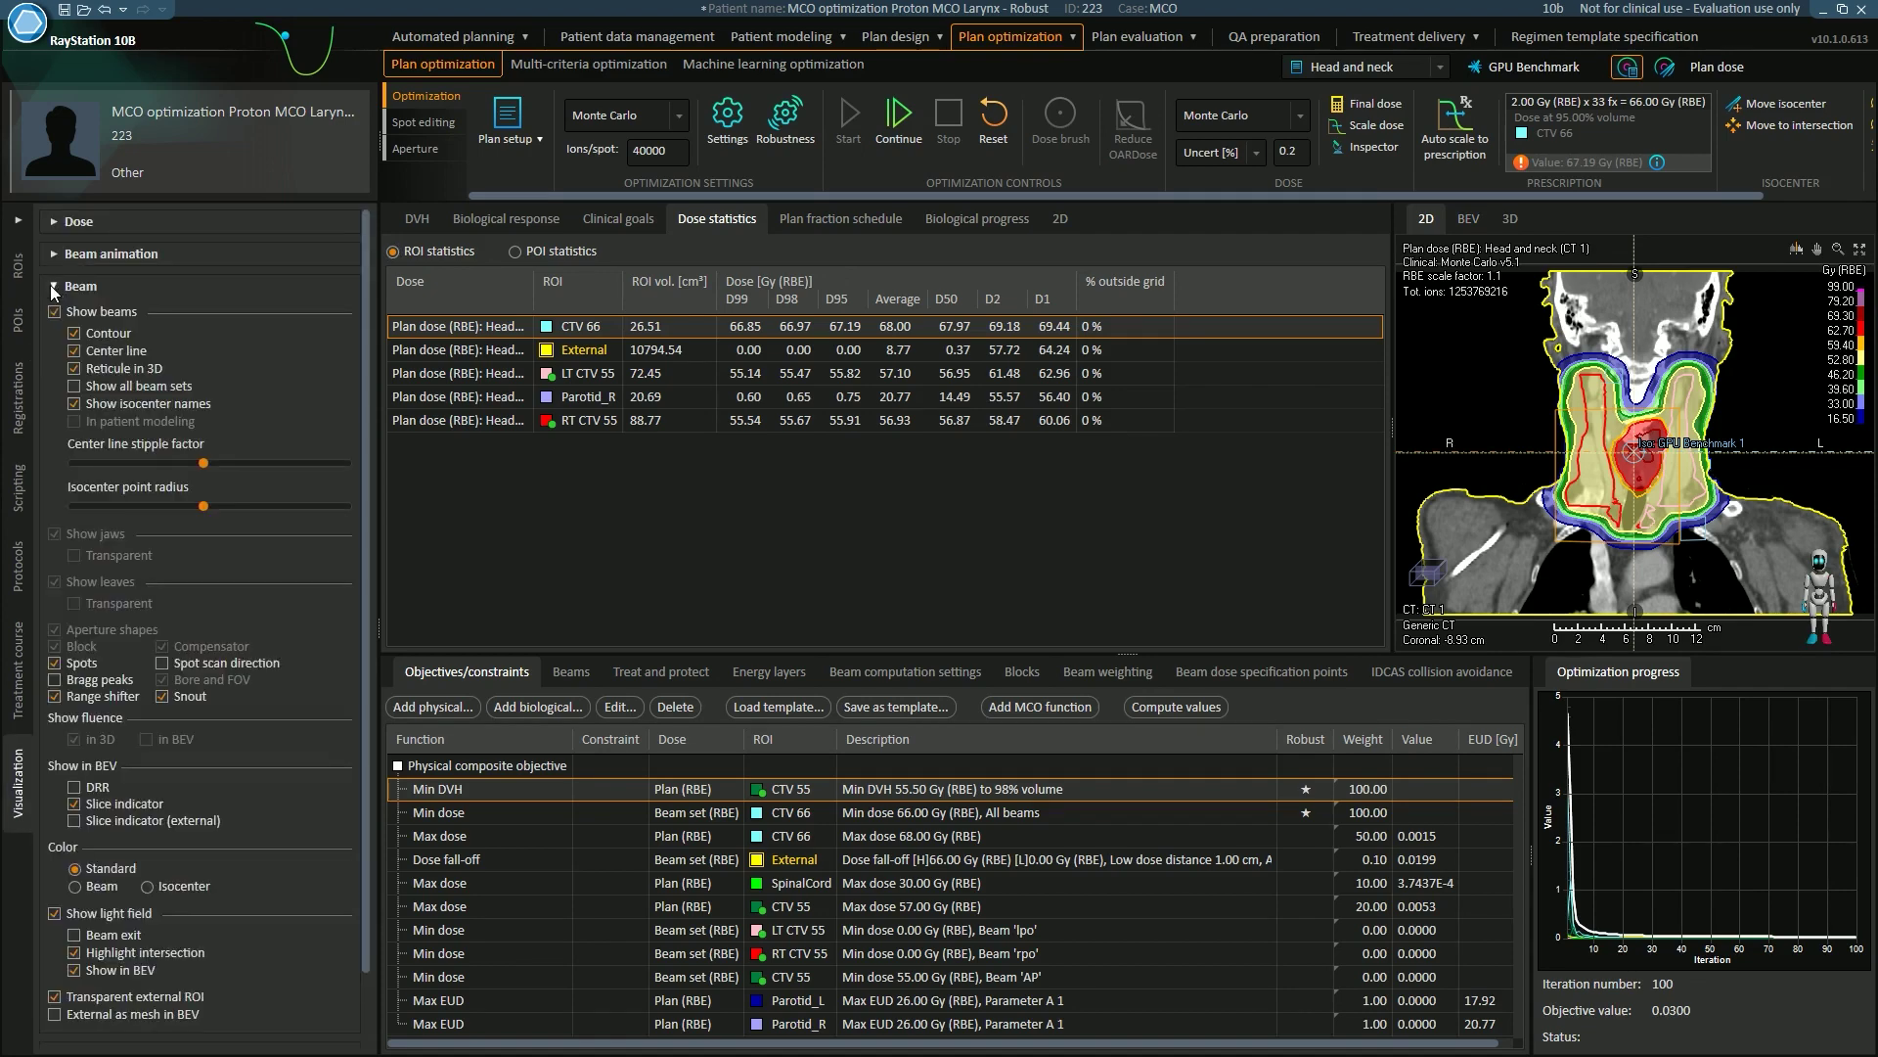
left_click(54, 679)
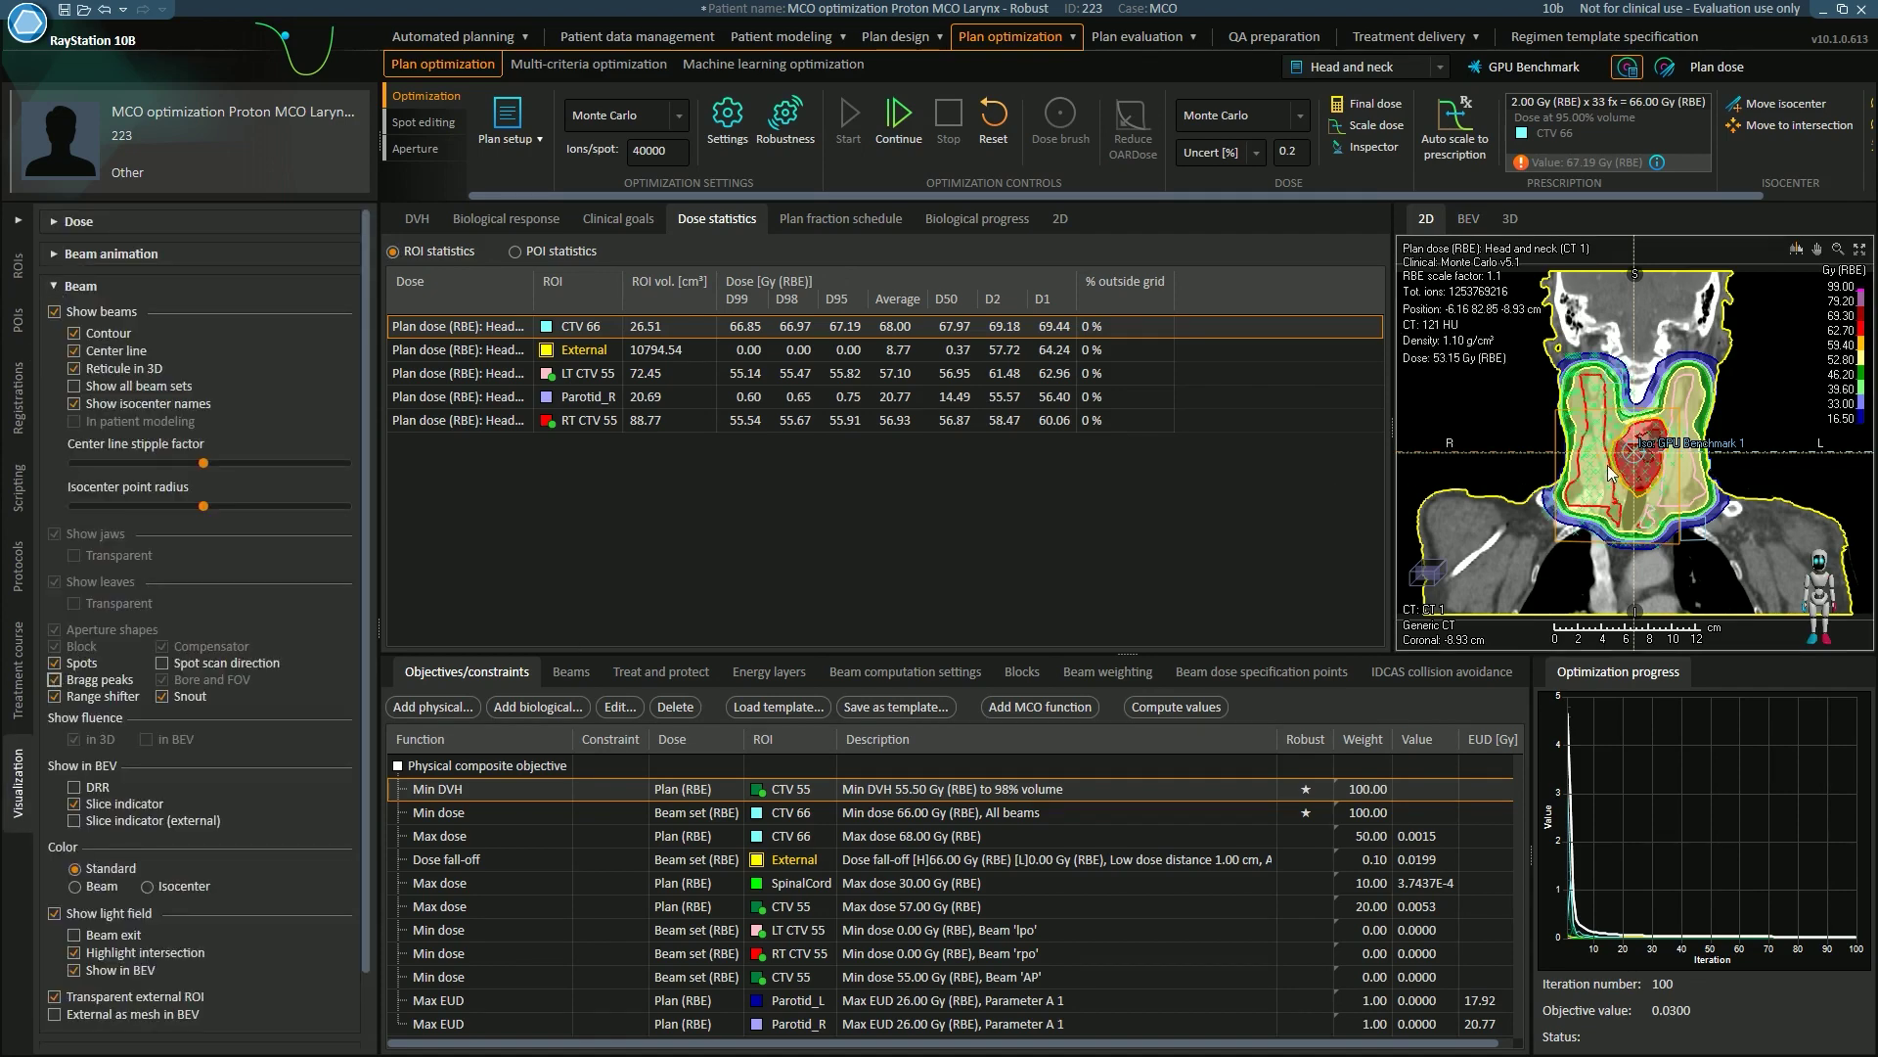
scroll(1619, 481, "down", 3)
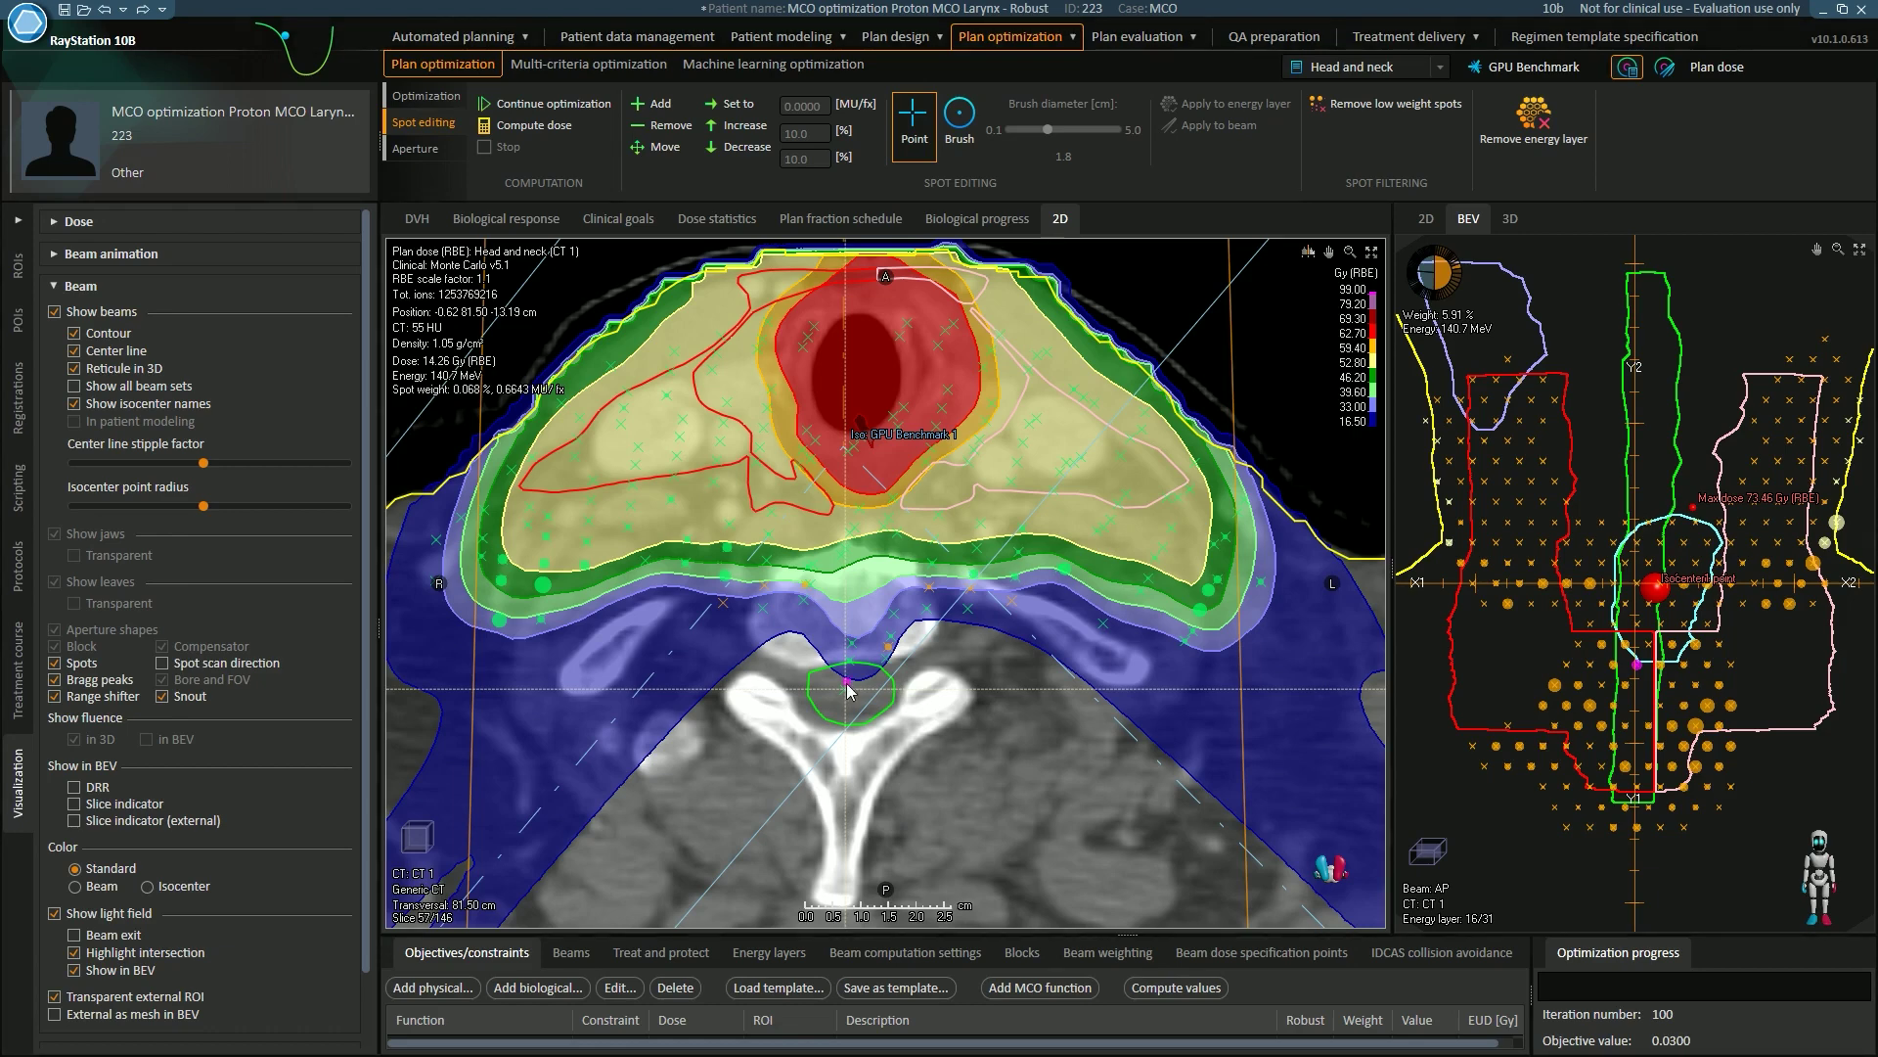
- Remove the spot at the spinal cord from energy layer 16/31 of the AP beam
left_click(1639, 671)
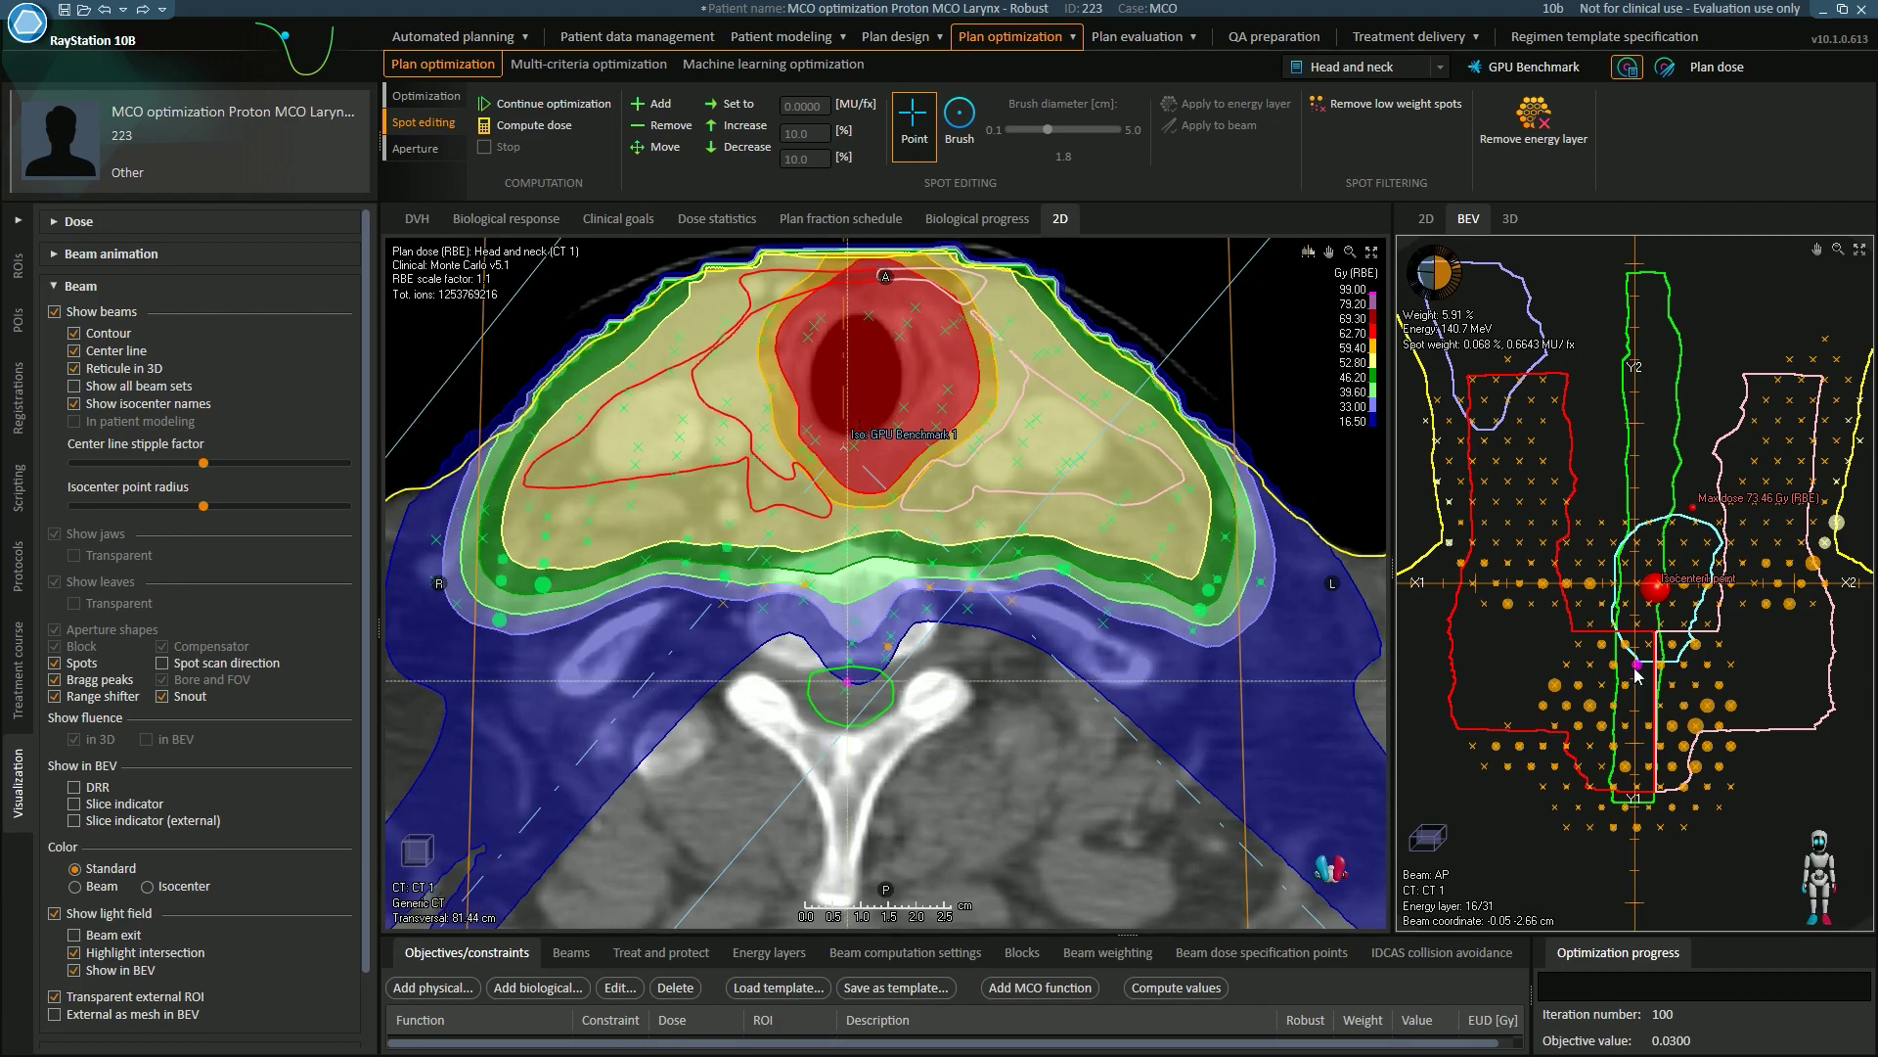
left_click(669, 128)
left_click(1641, 665)
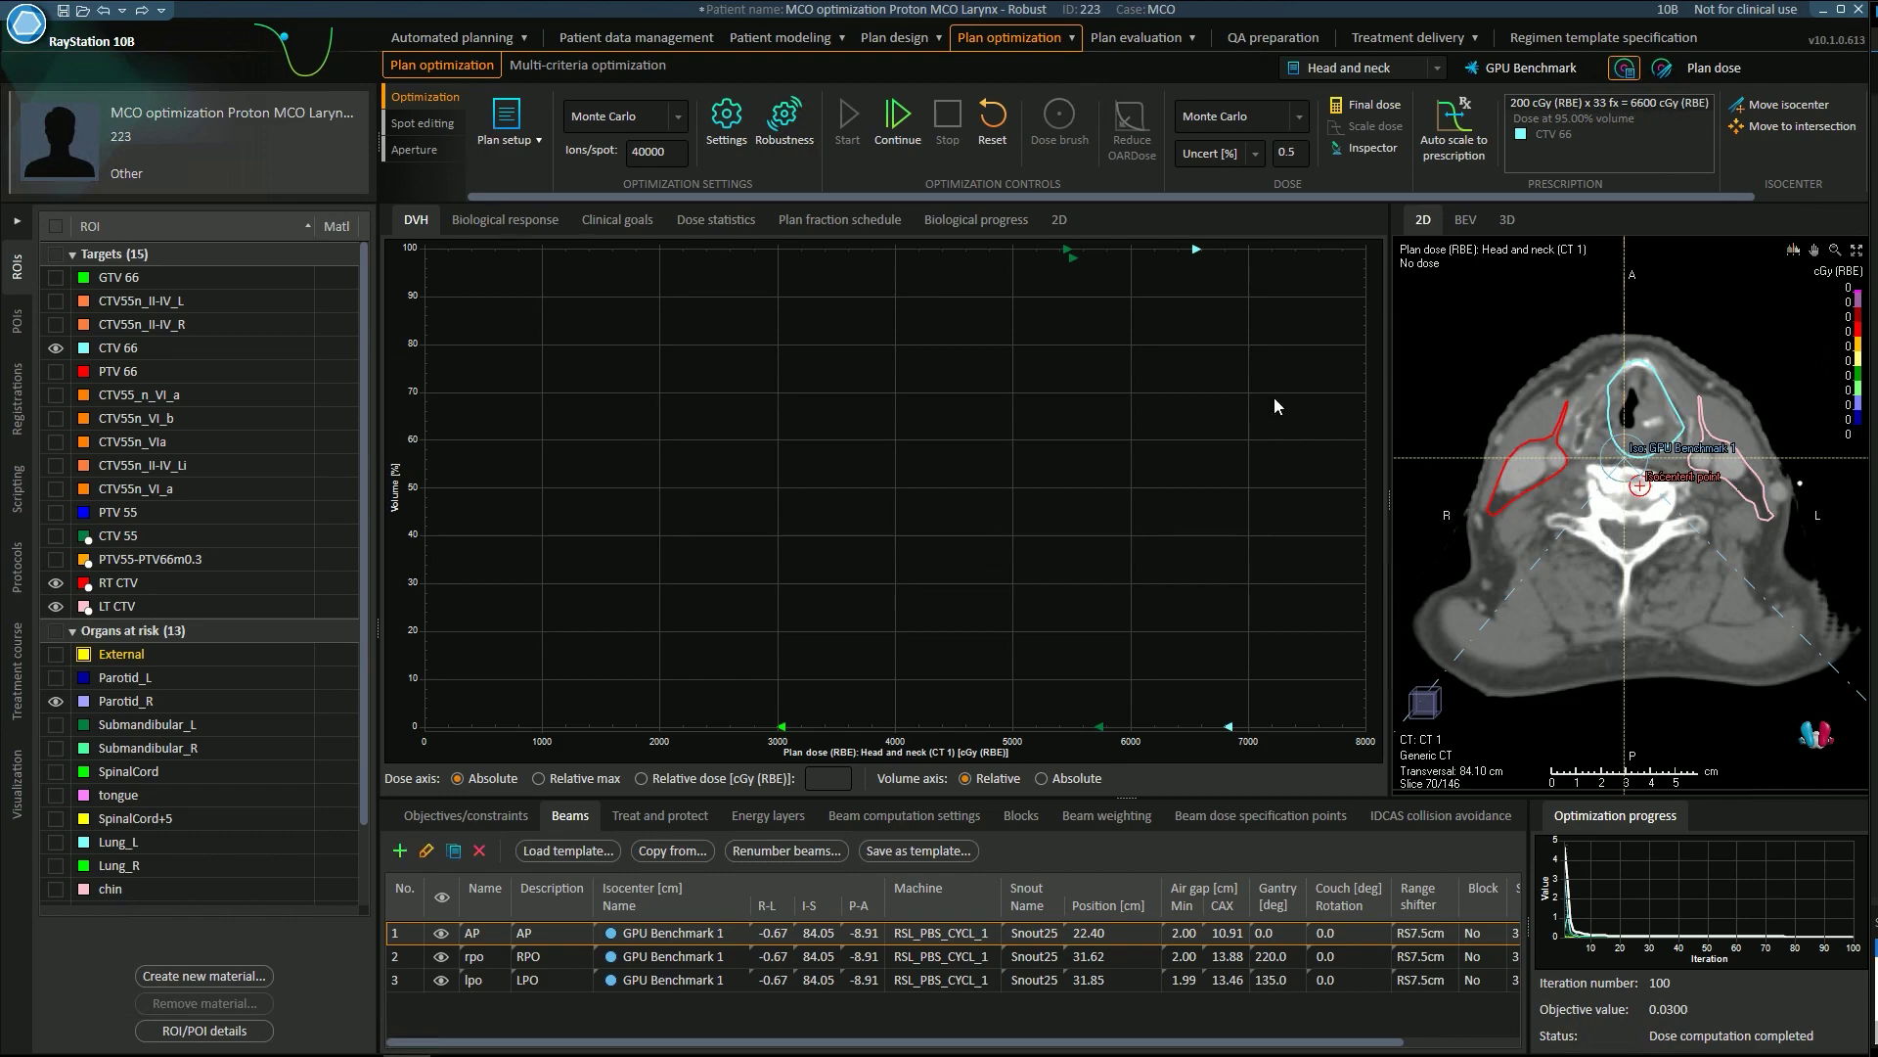
- Check the plan's dose grid resolution and compute the final Monte Carlo dose
left_click(522, 145)
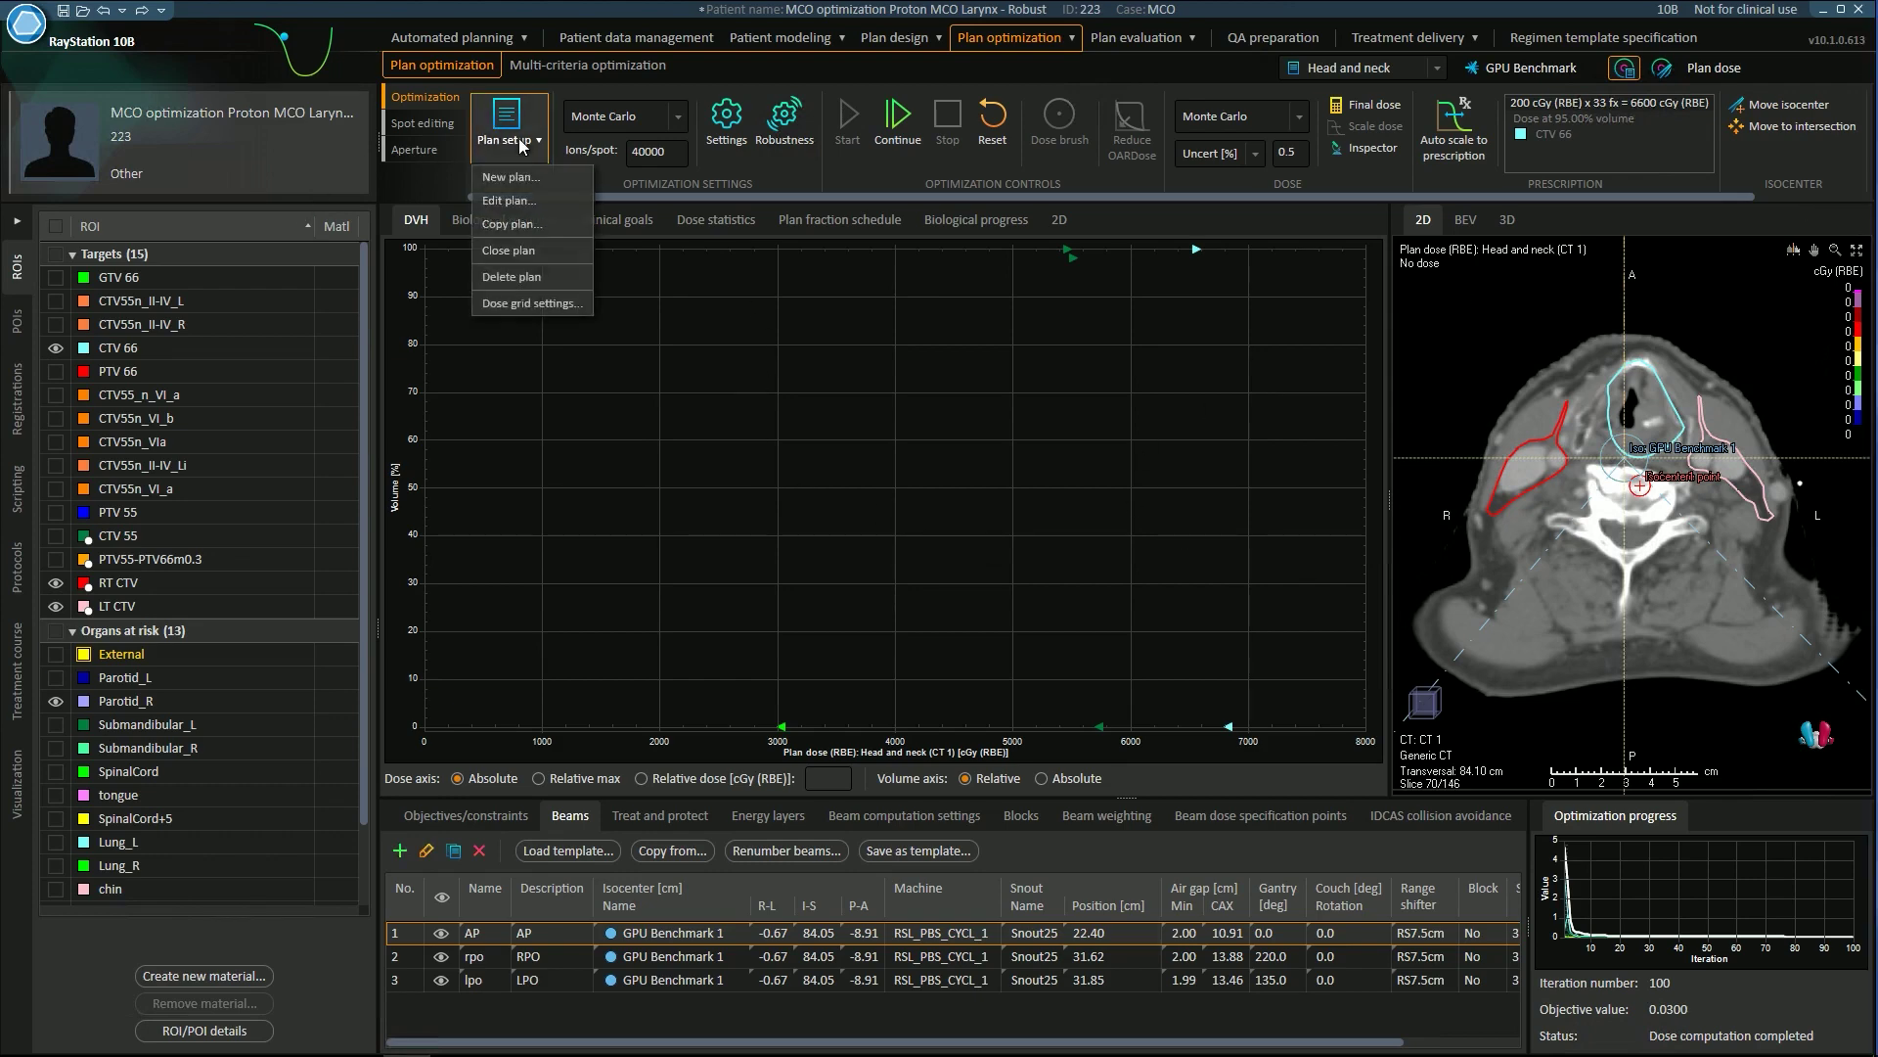
left_click(525, 305)
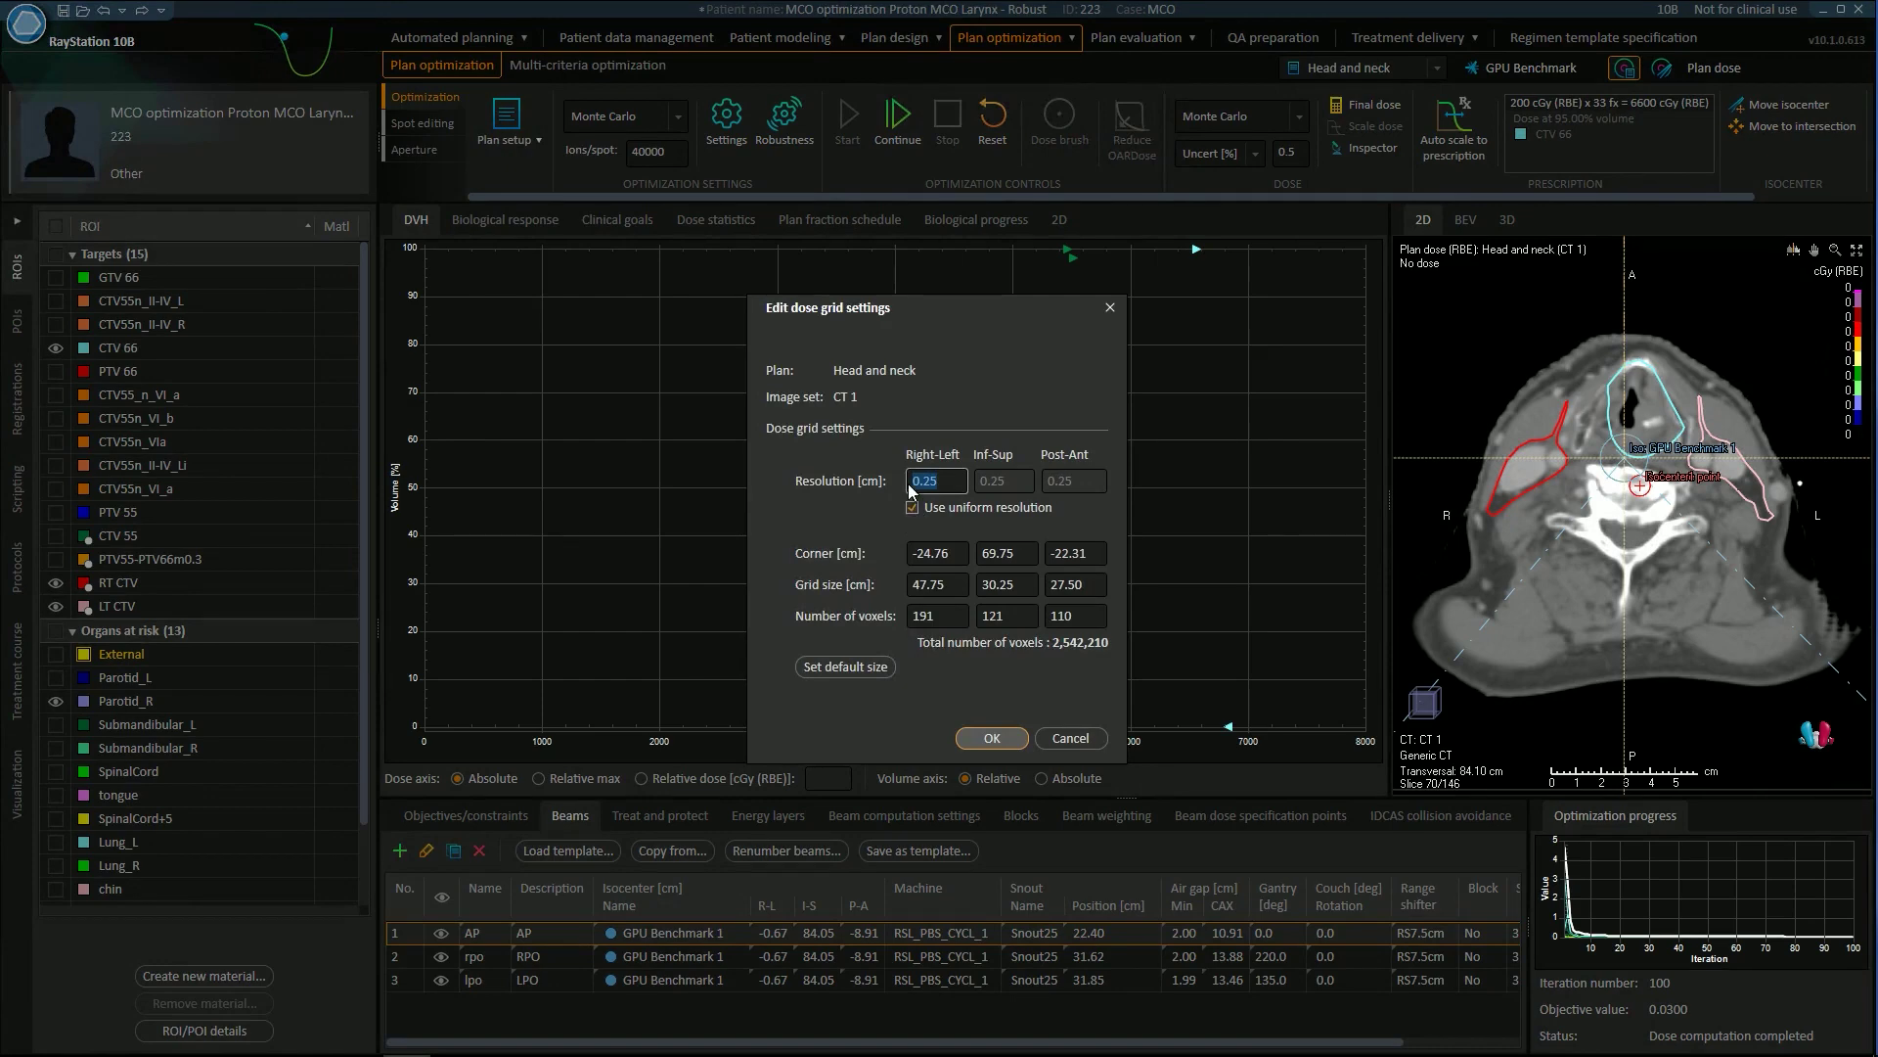
left_click(1071, 741)
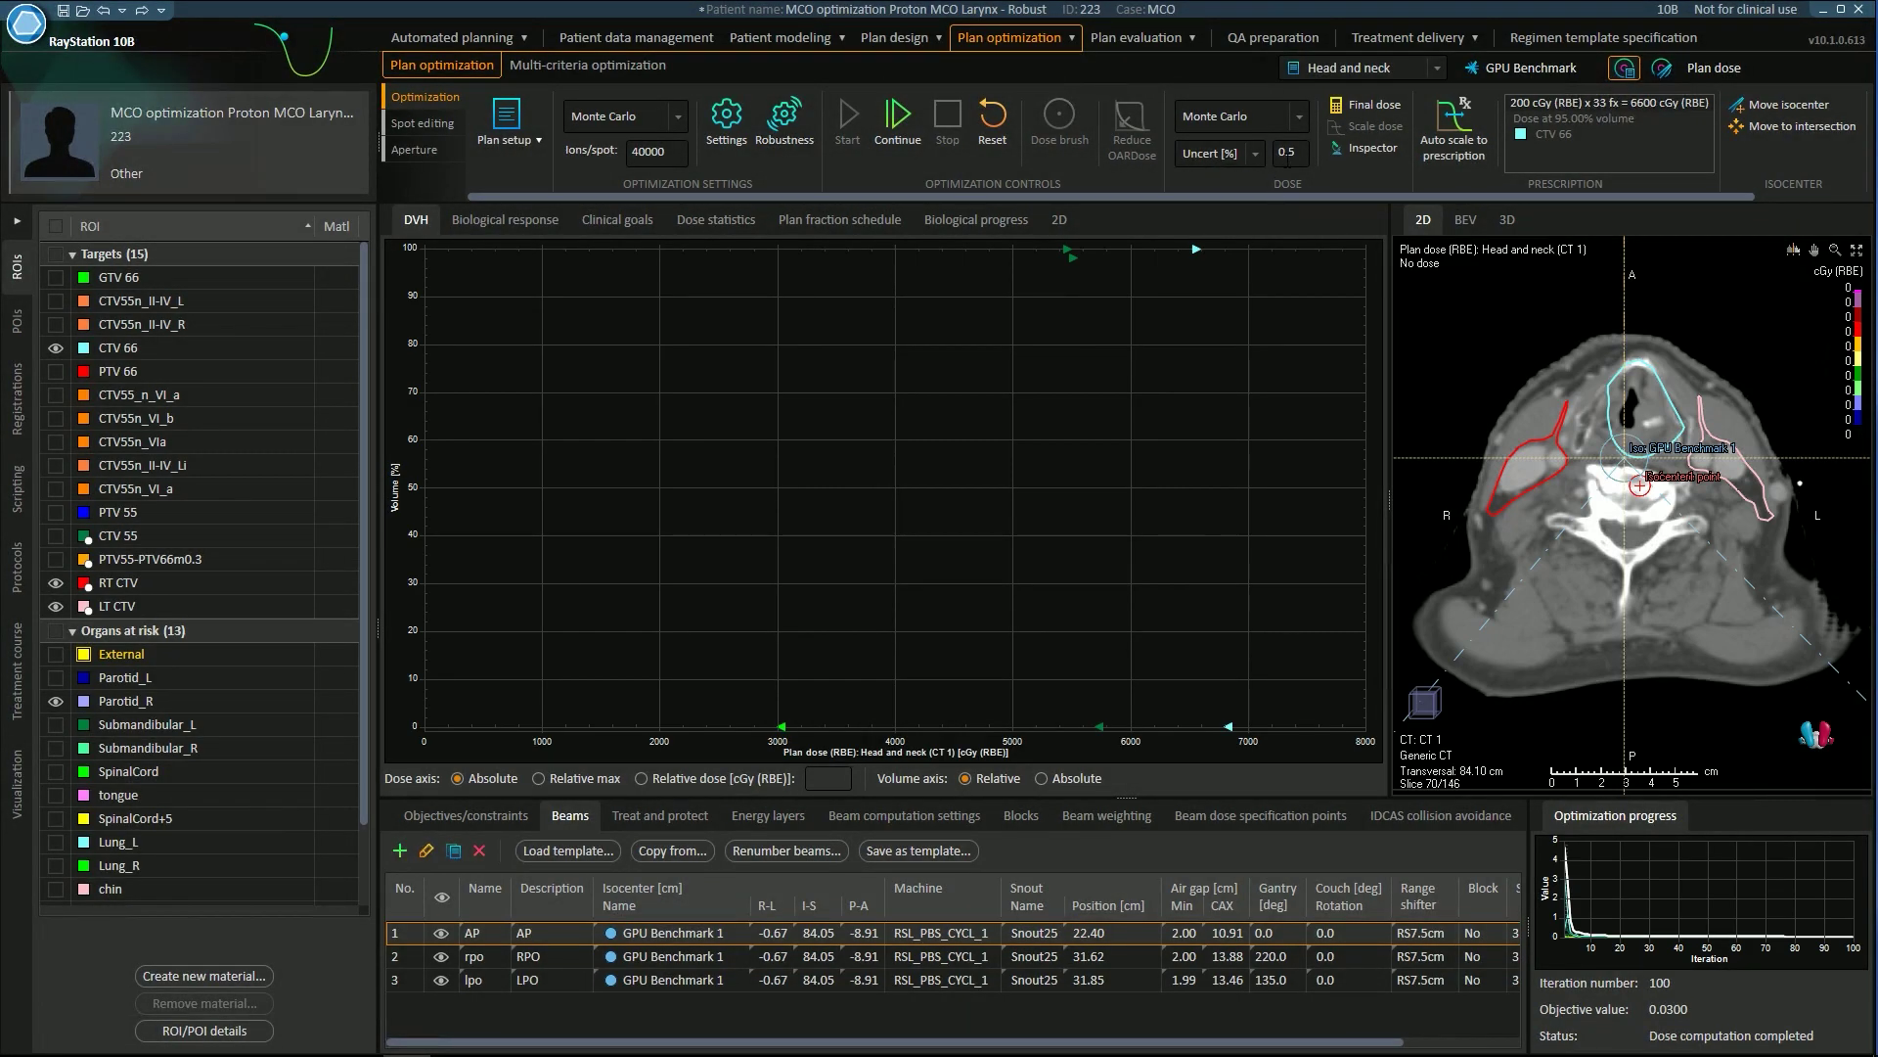
left_click(1361, 105)
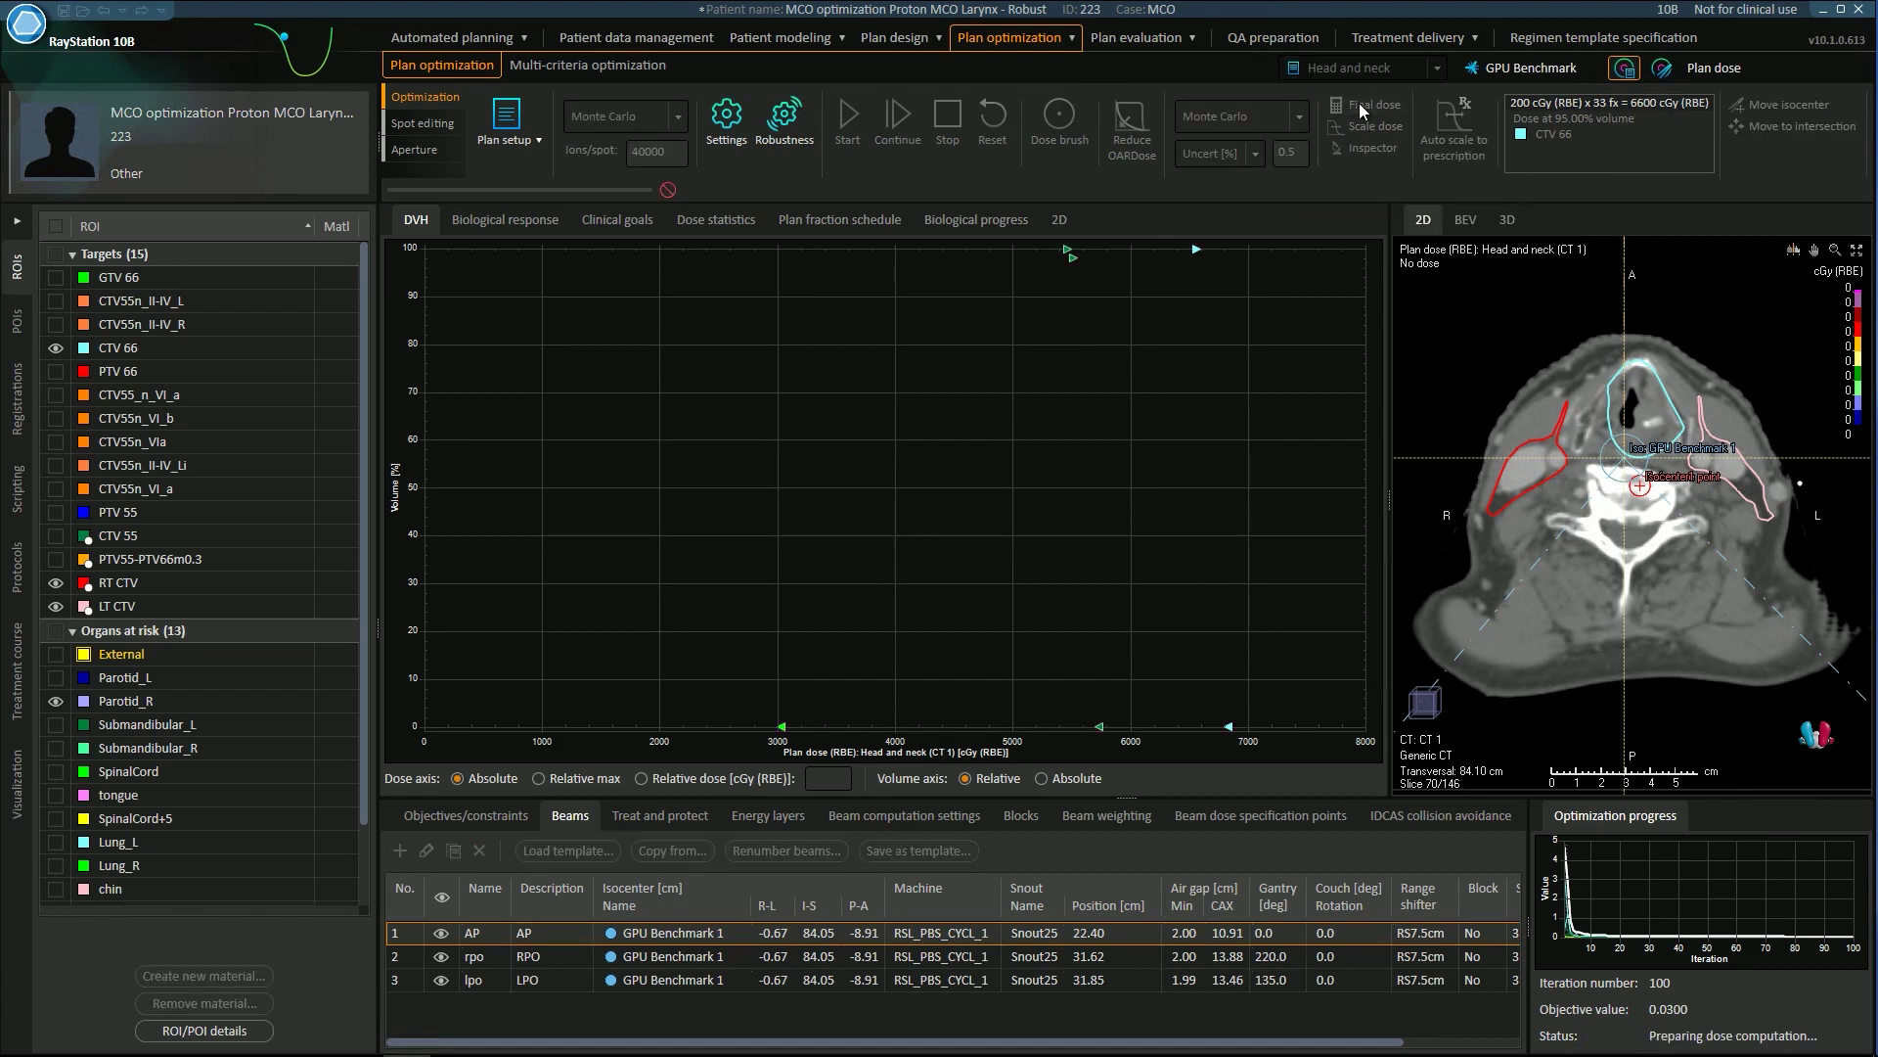
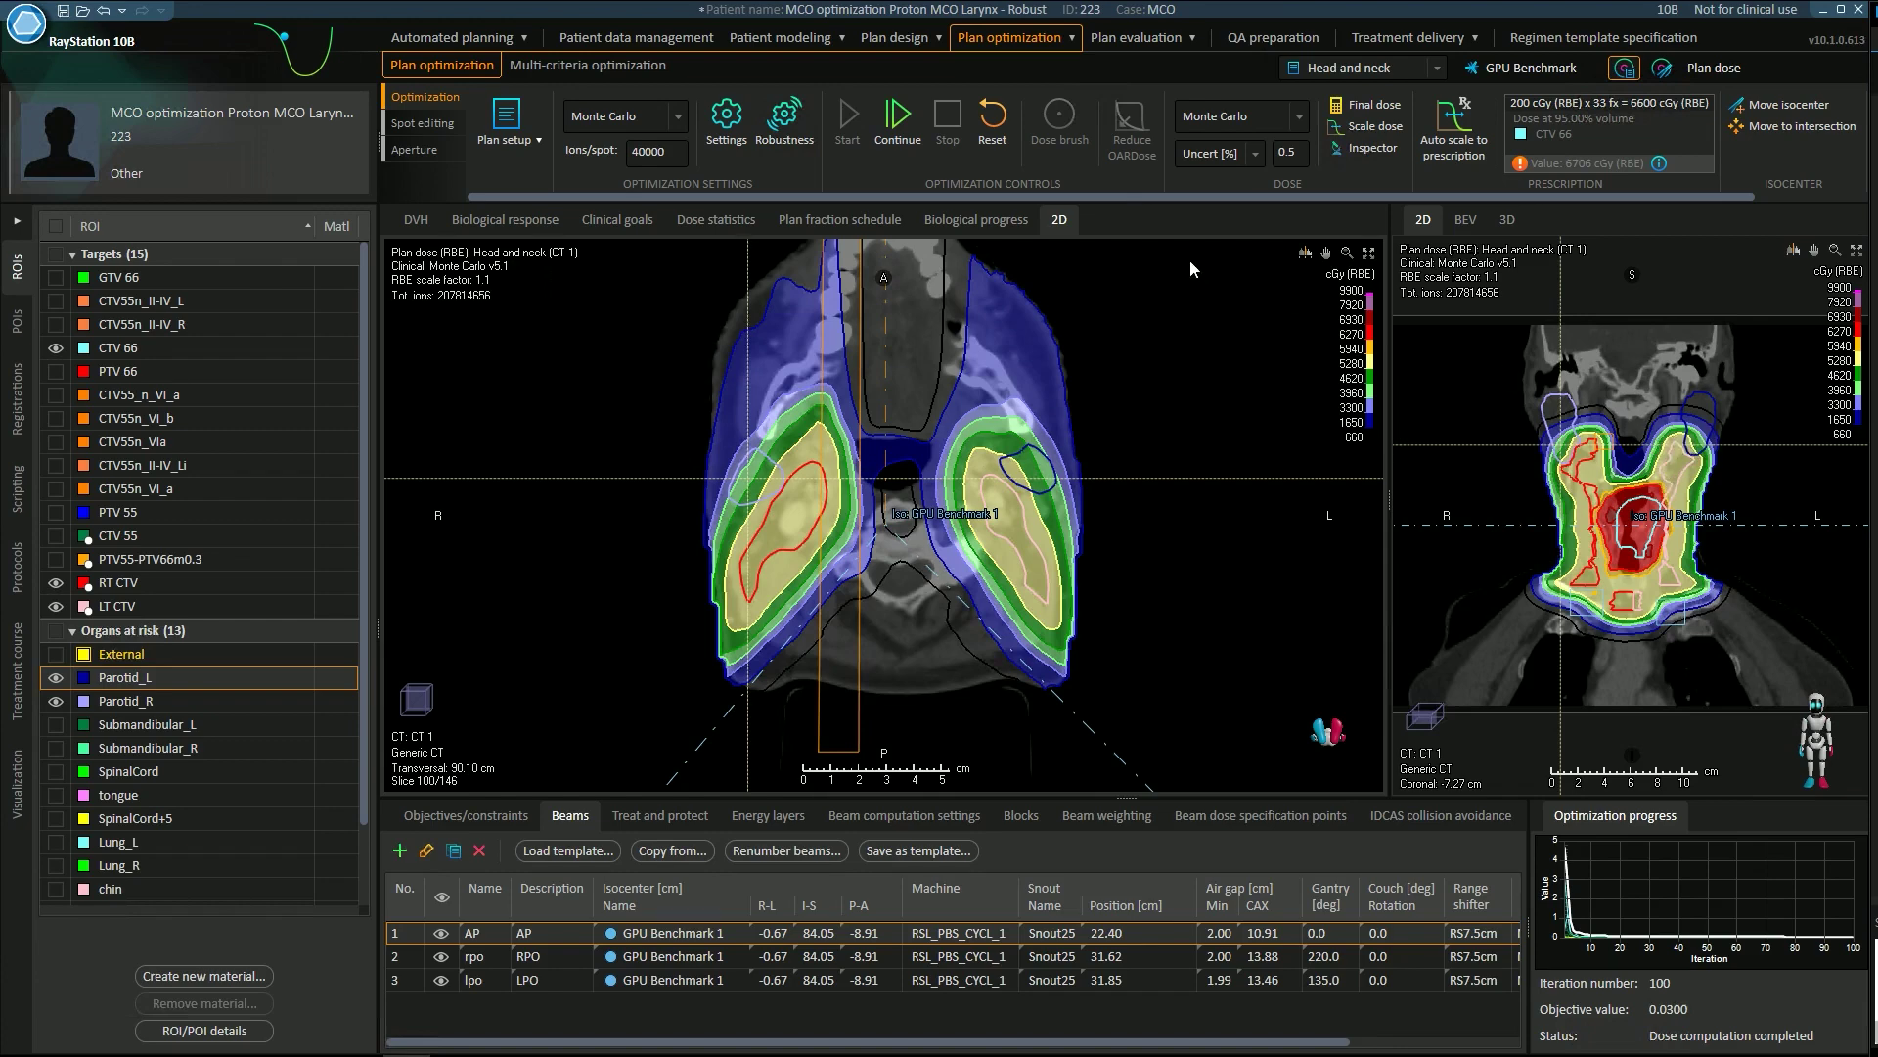
- Open the robust evaluation and review the position and density uncertainty settings of the scenario group "robust"
left_click(1189, 37)
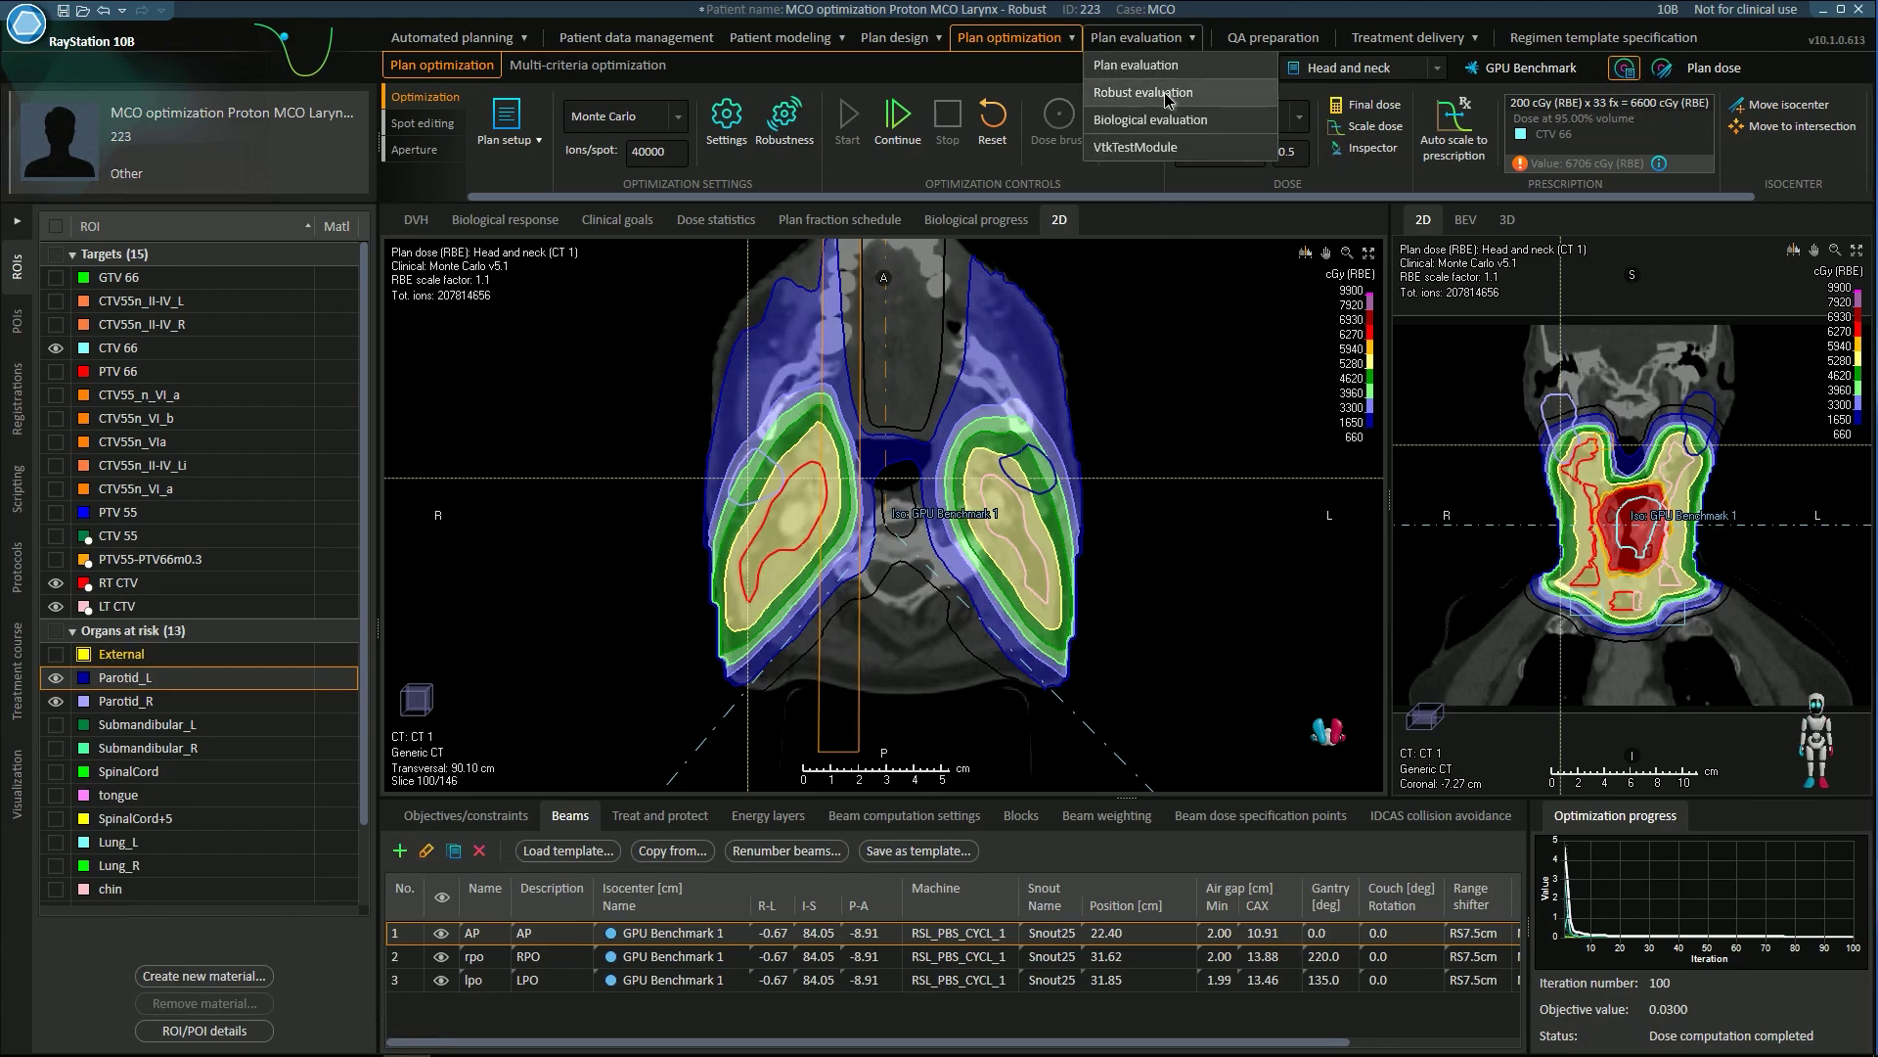
left_click(1165, 92)
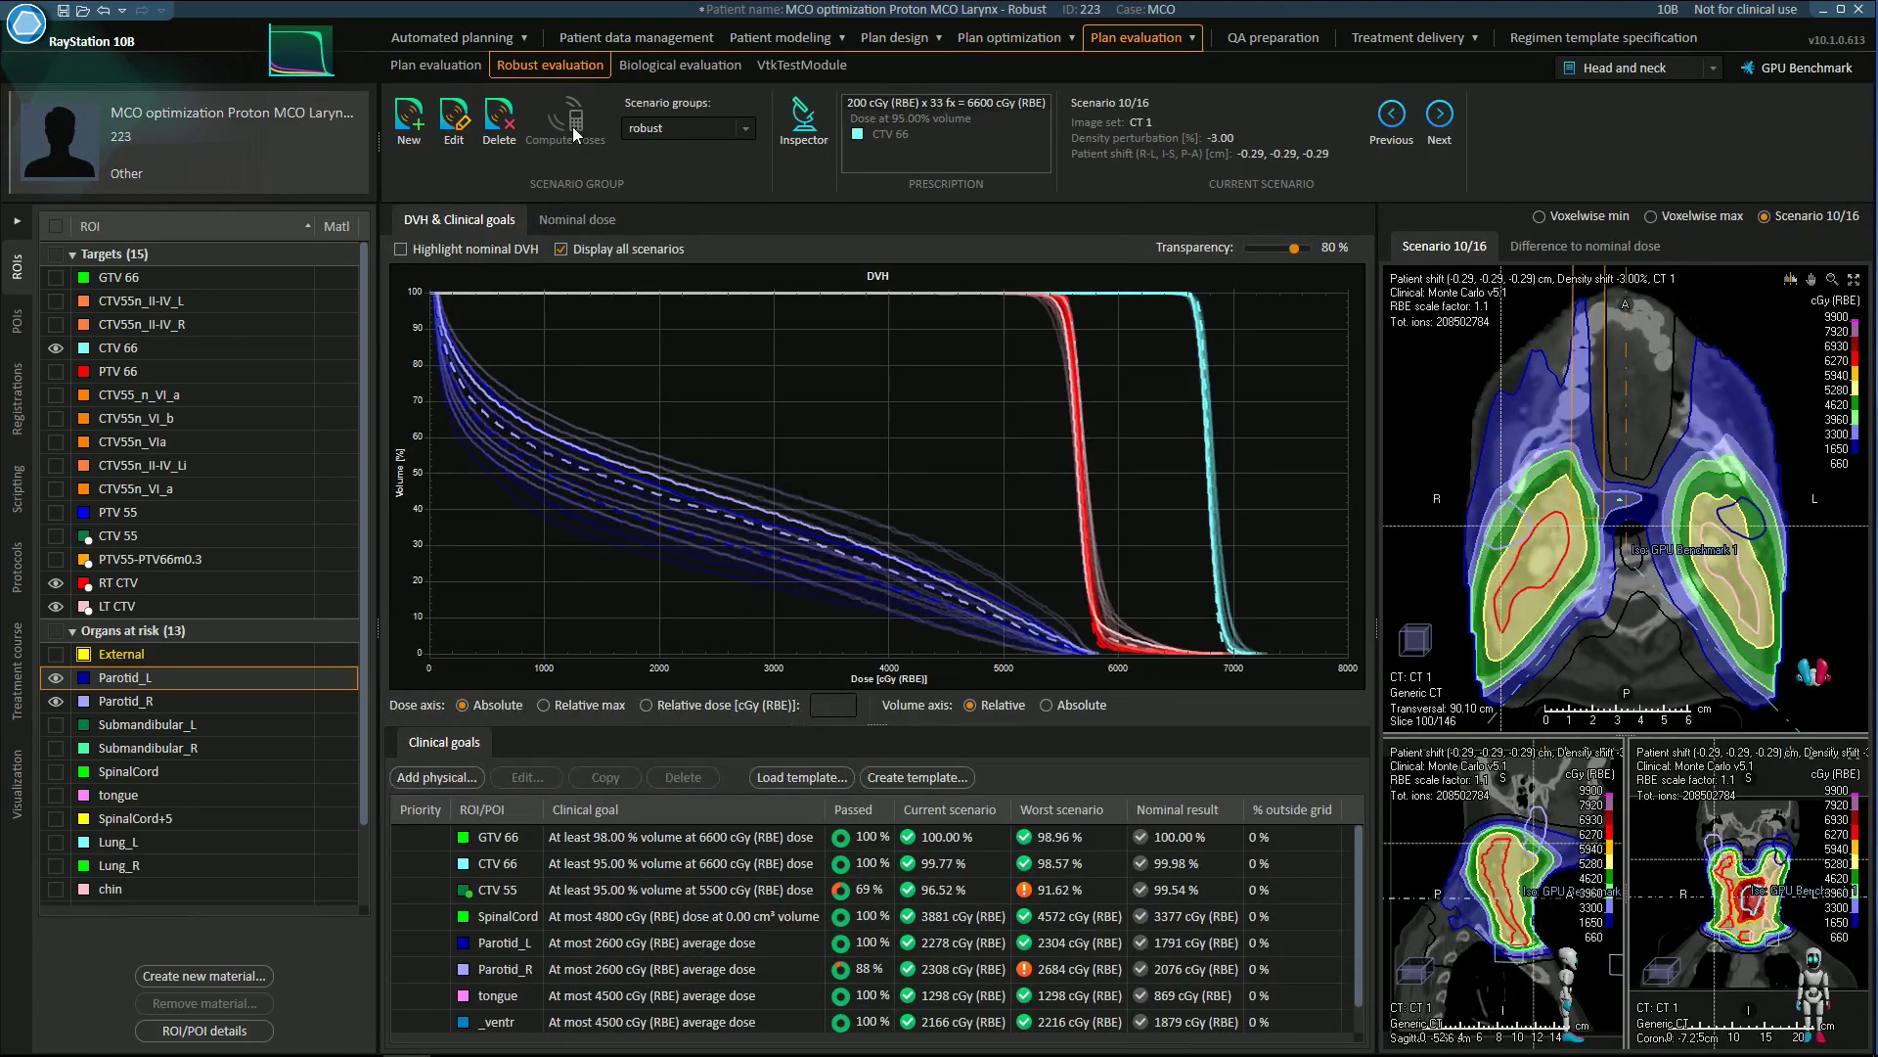
left_click(452, 135)
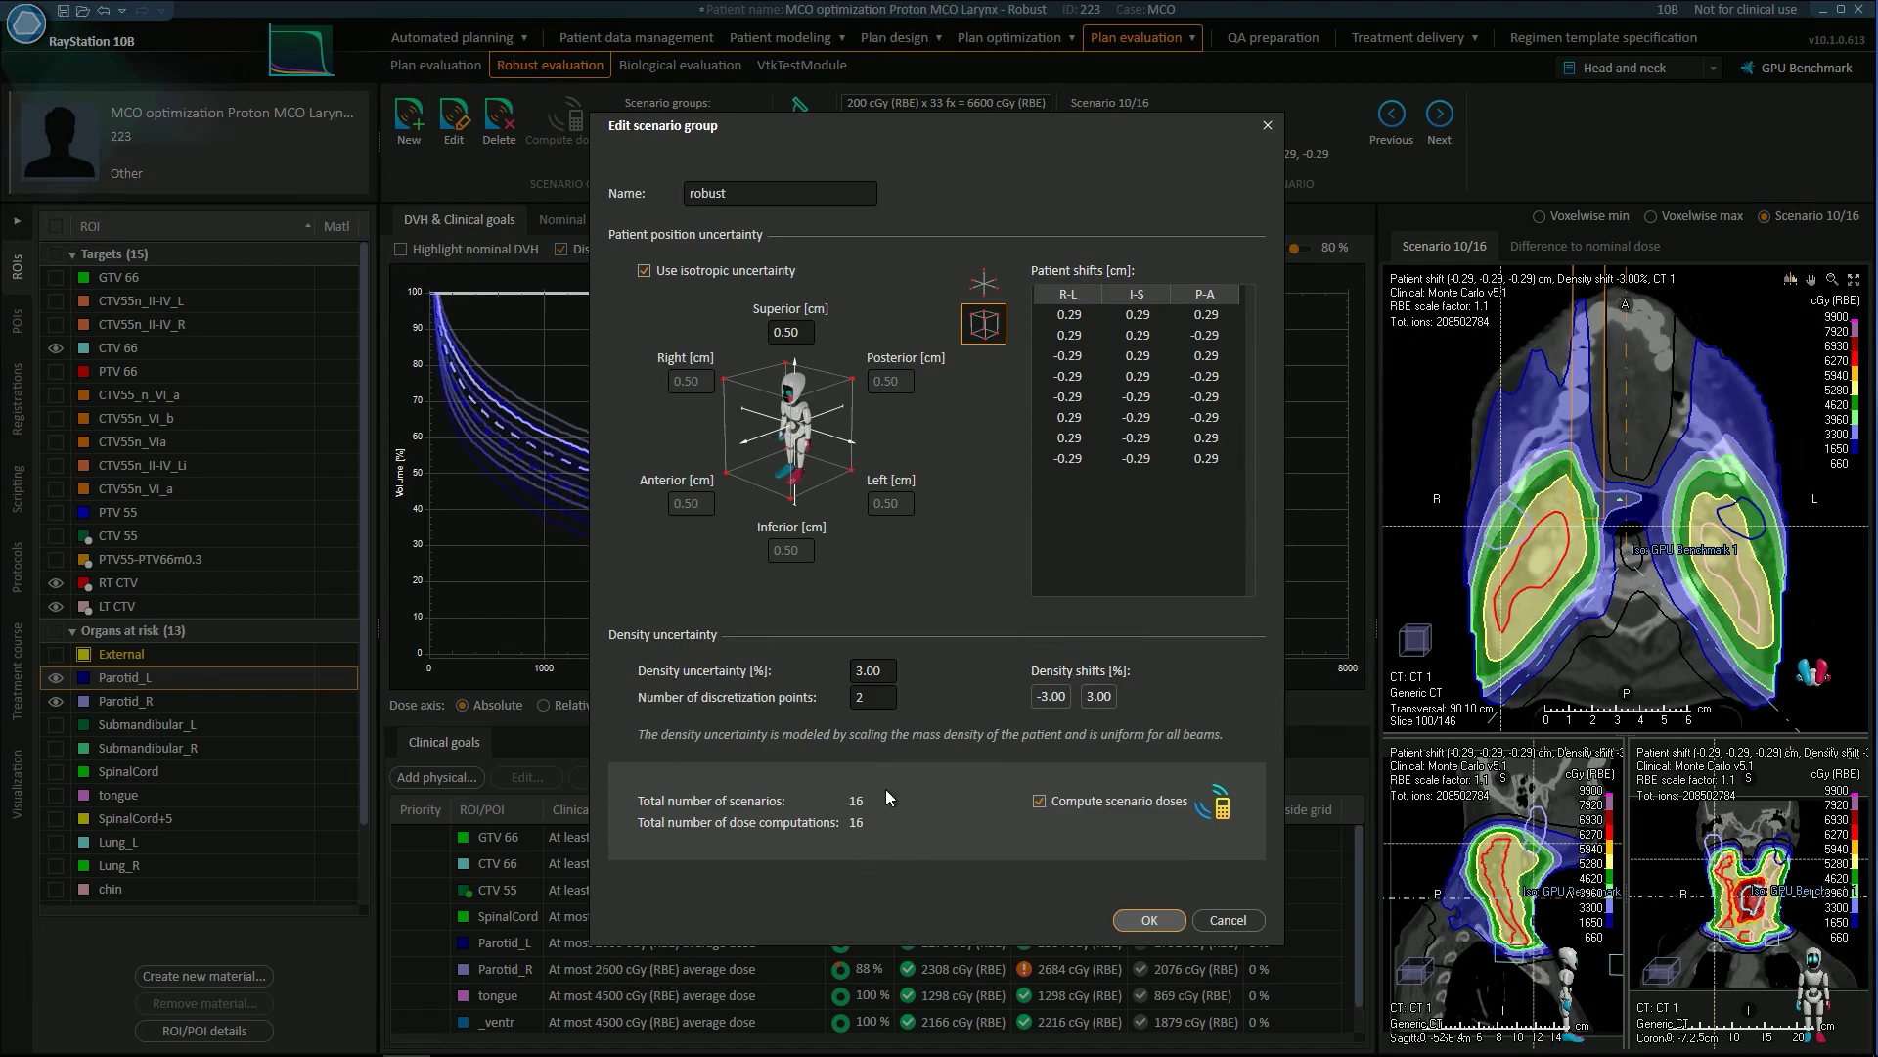
left_click(1250, 923)
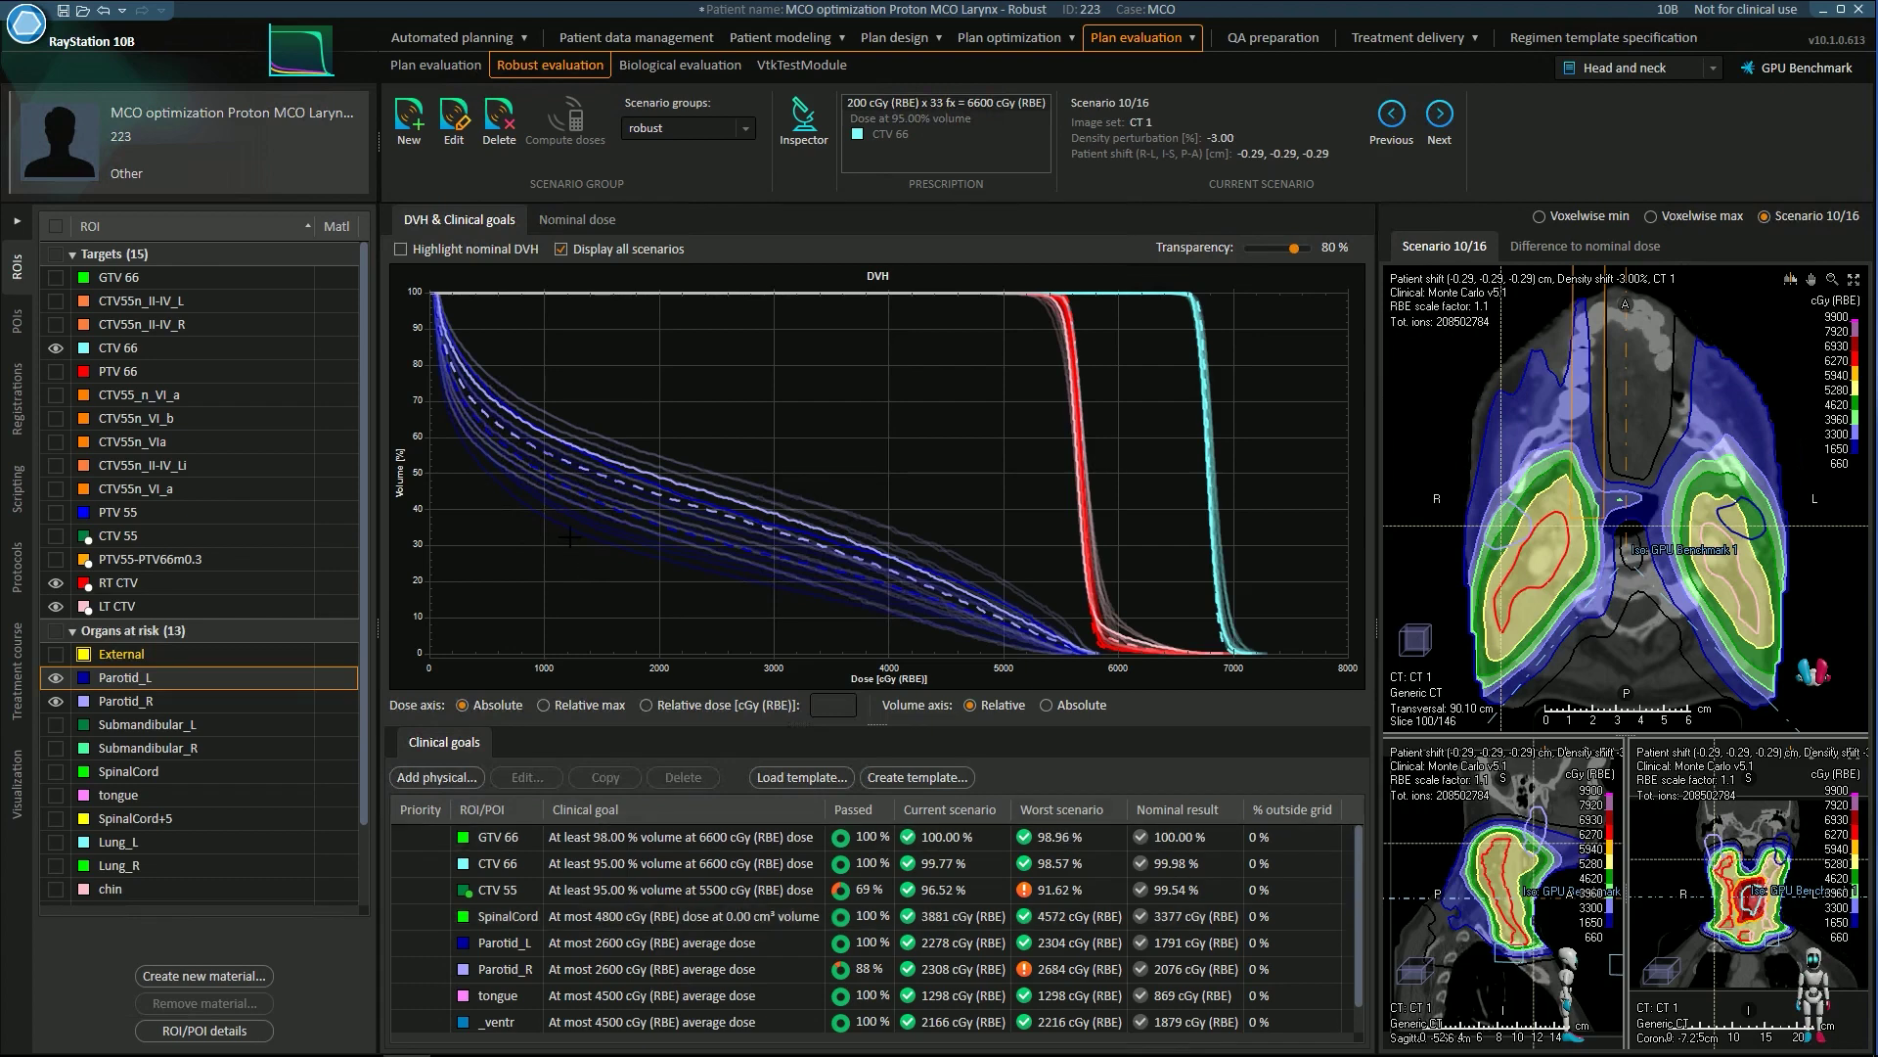
- Examine individual robustness scenarios by picking their Parotid_L and Parotid_R curves in the DVH and comparing the resulting dose distributions
mouse_move(565, 533)
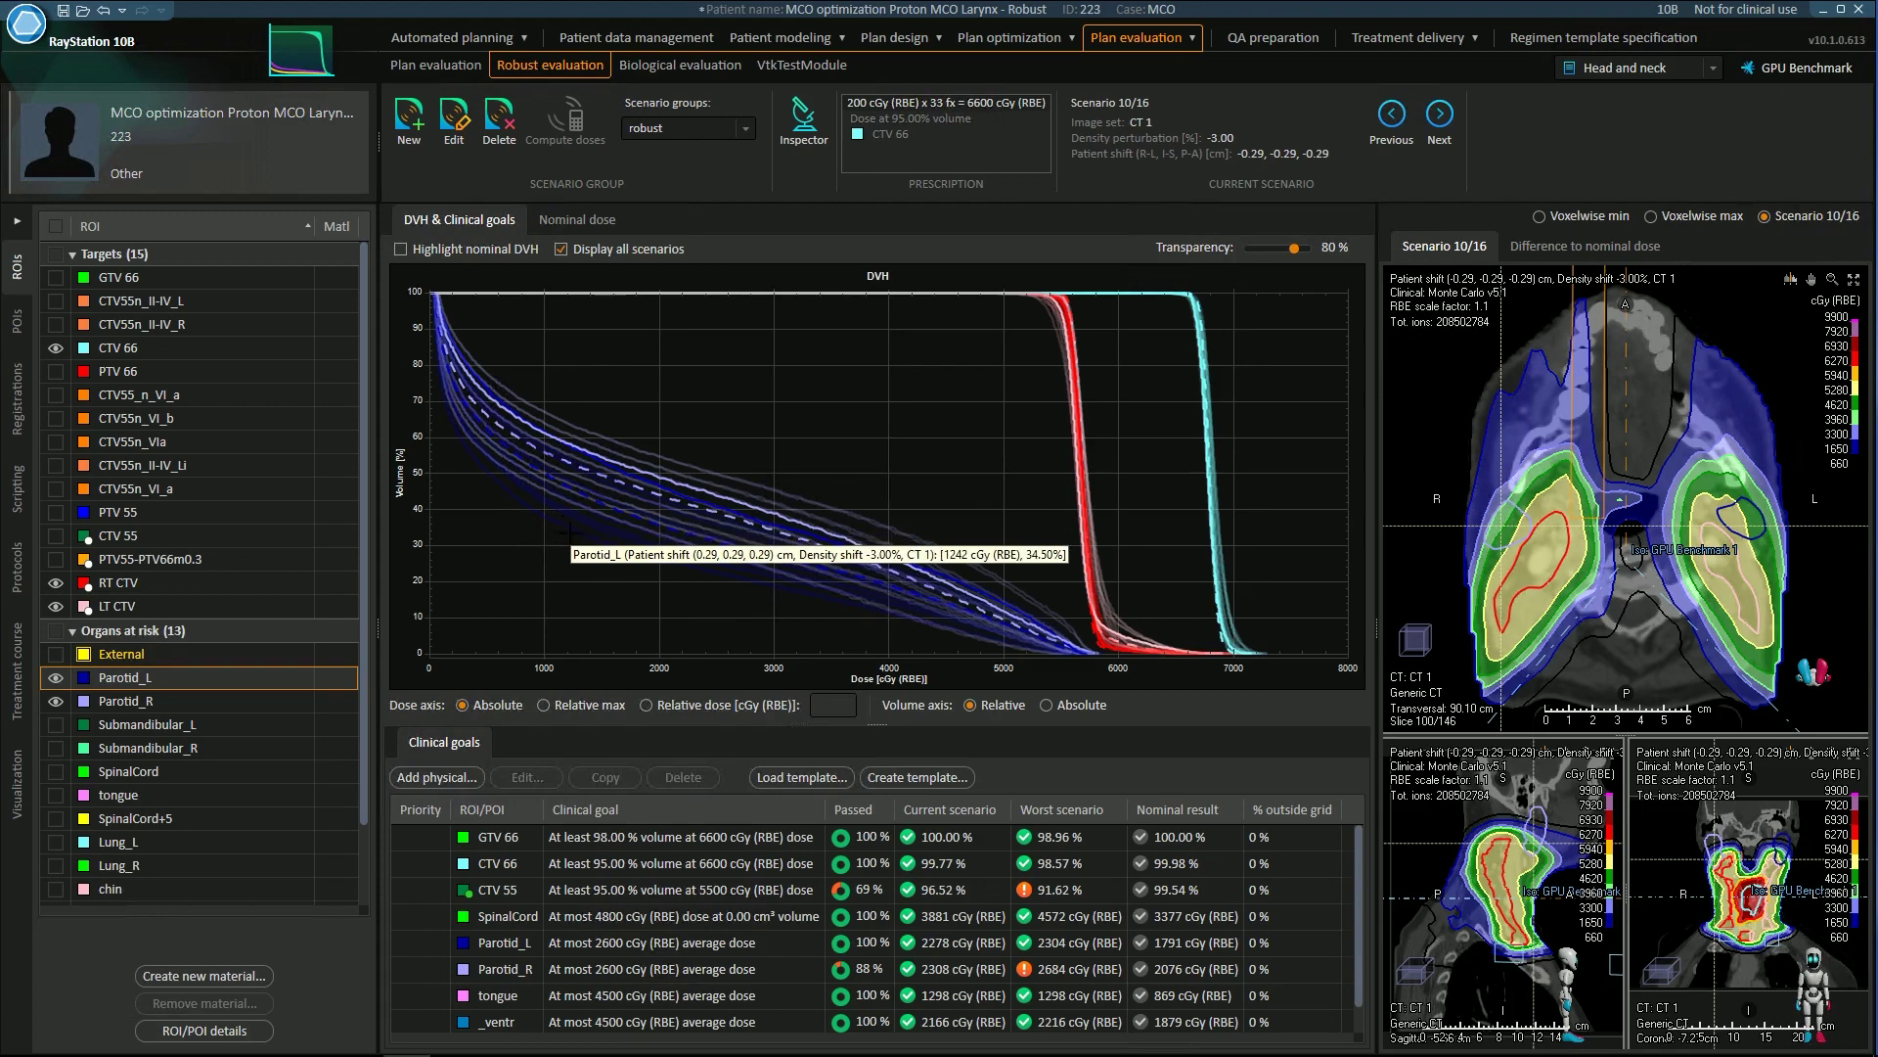
left_click(571, 518)
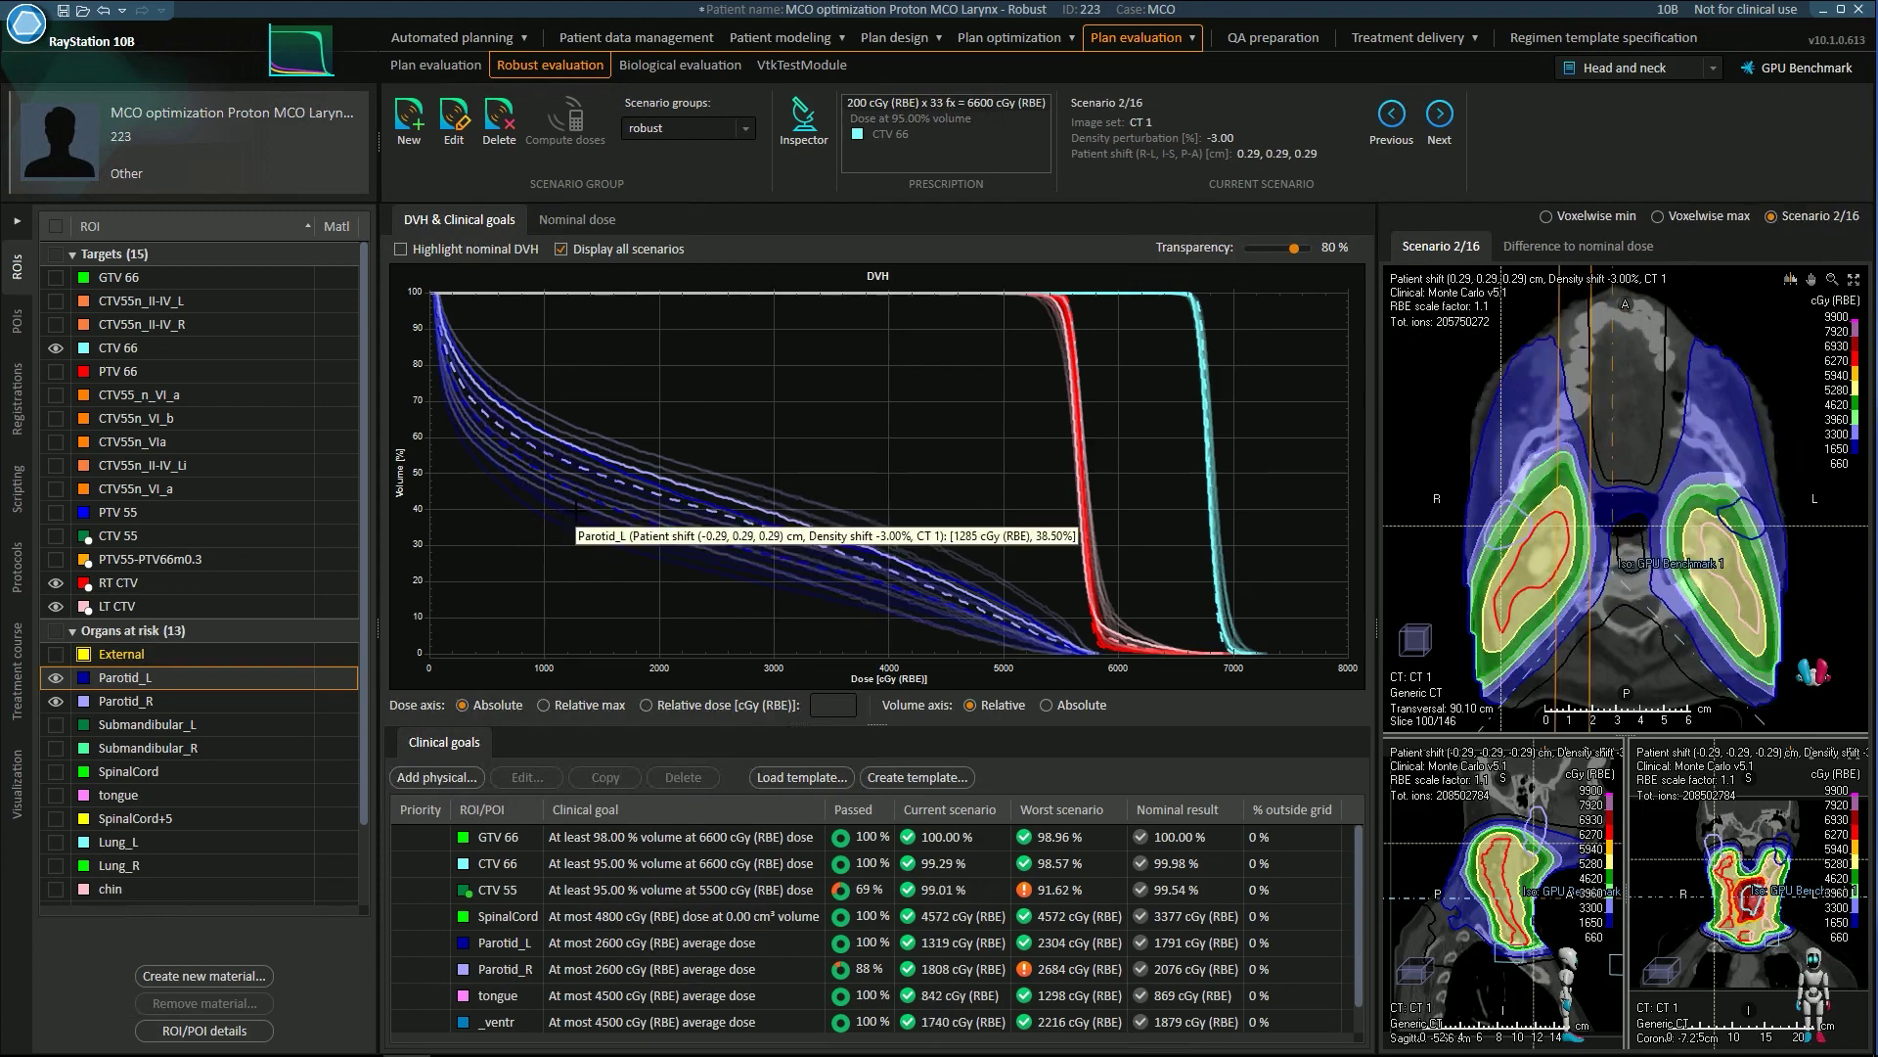
left_click(589, 435)
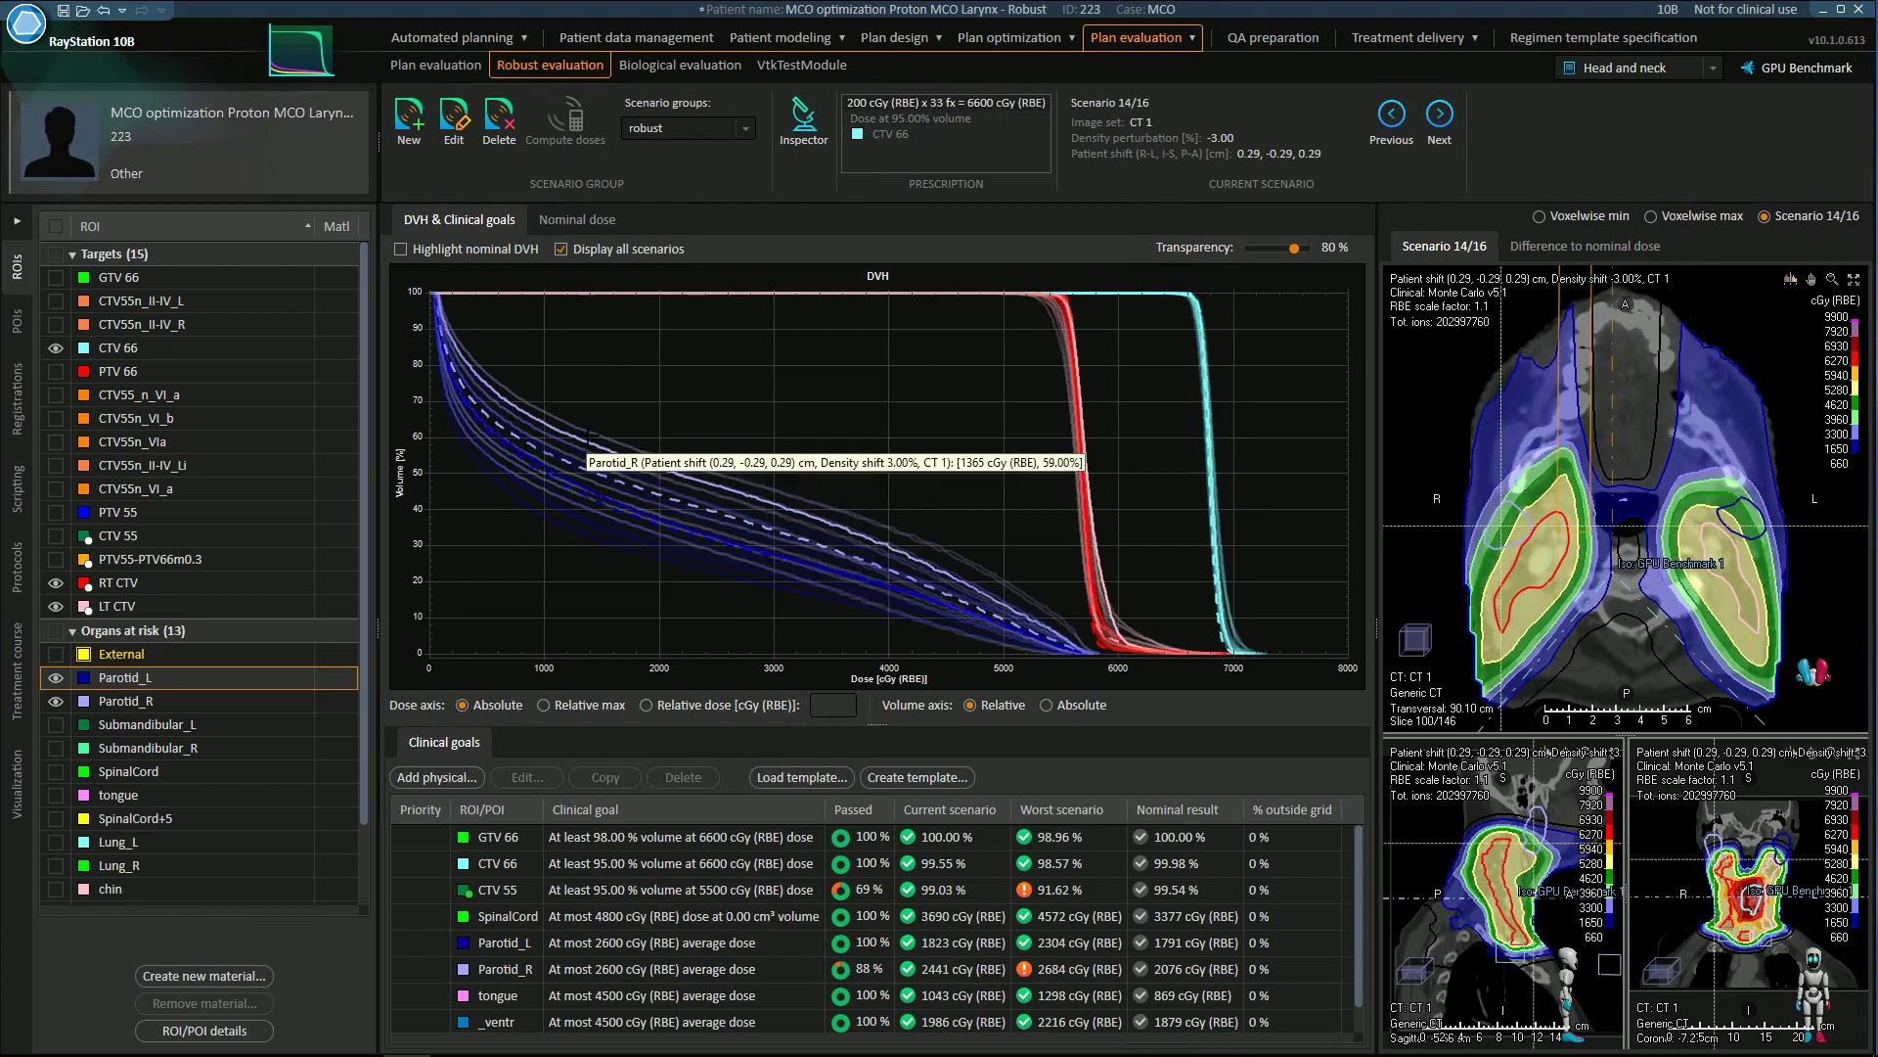
left_click(579, 430)
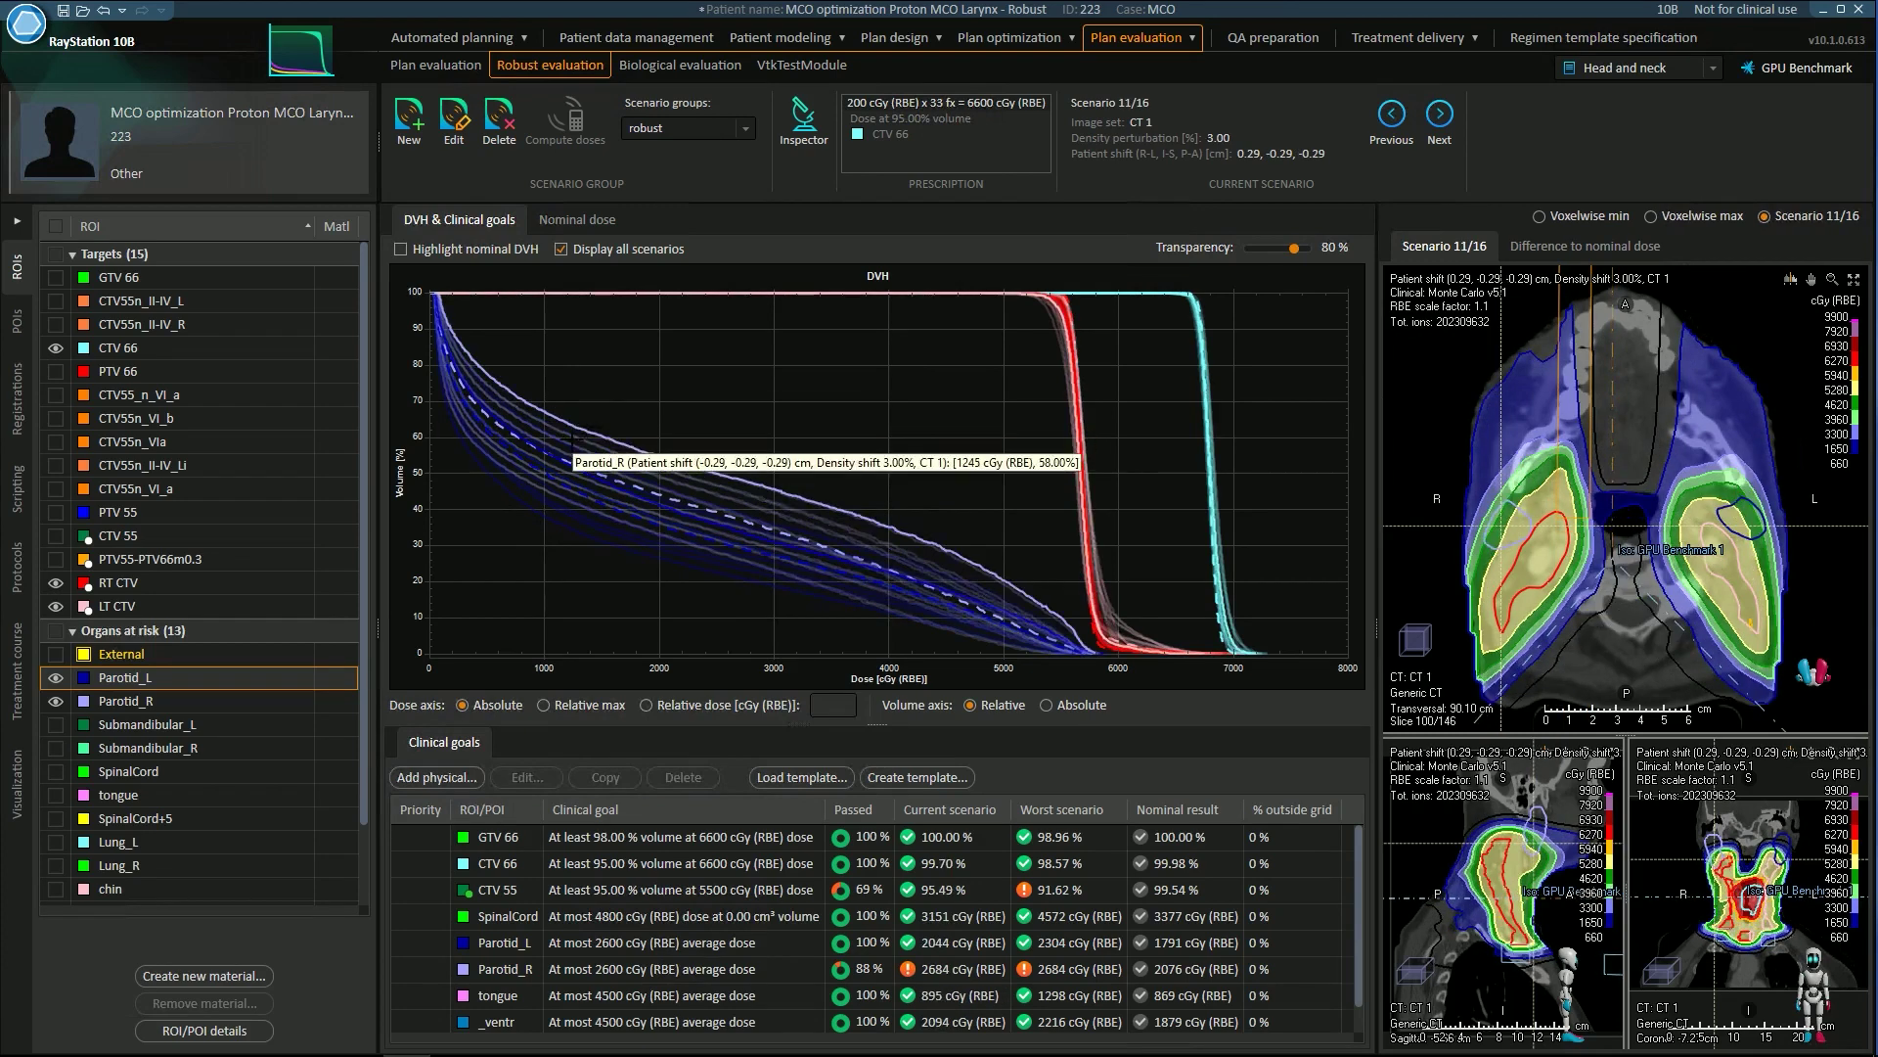
left_click(585, 432)
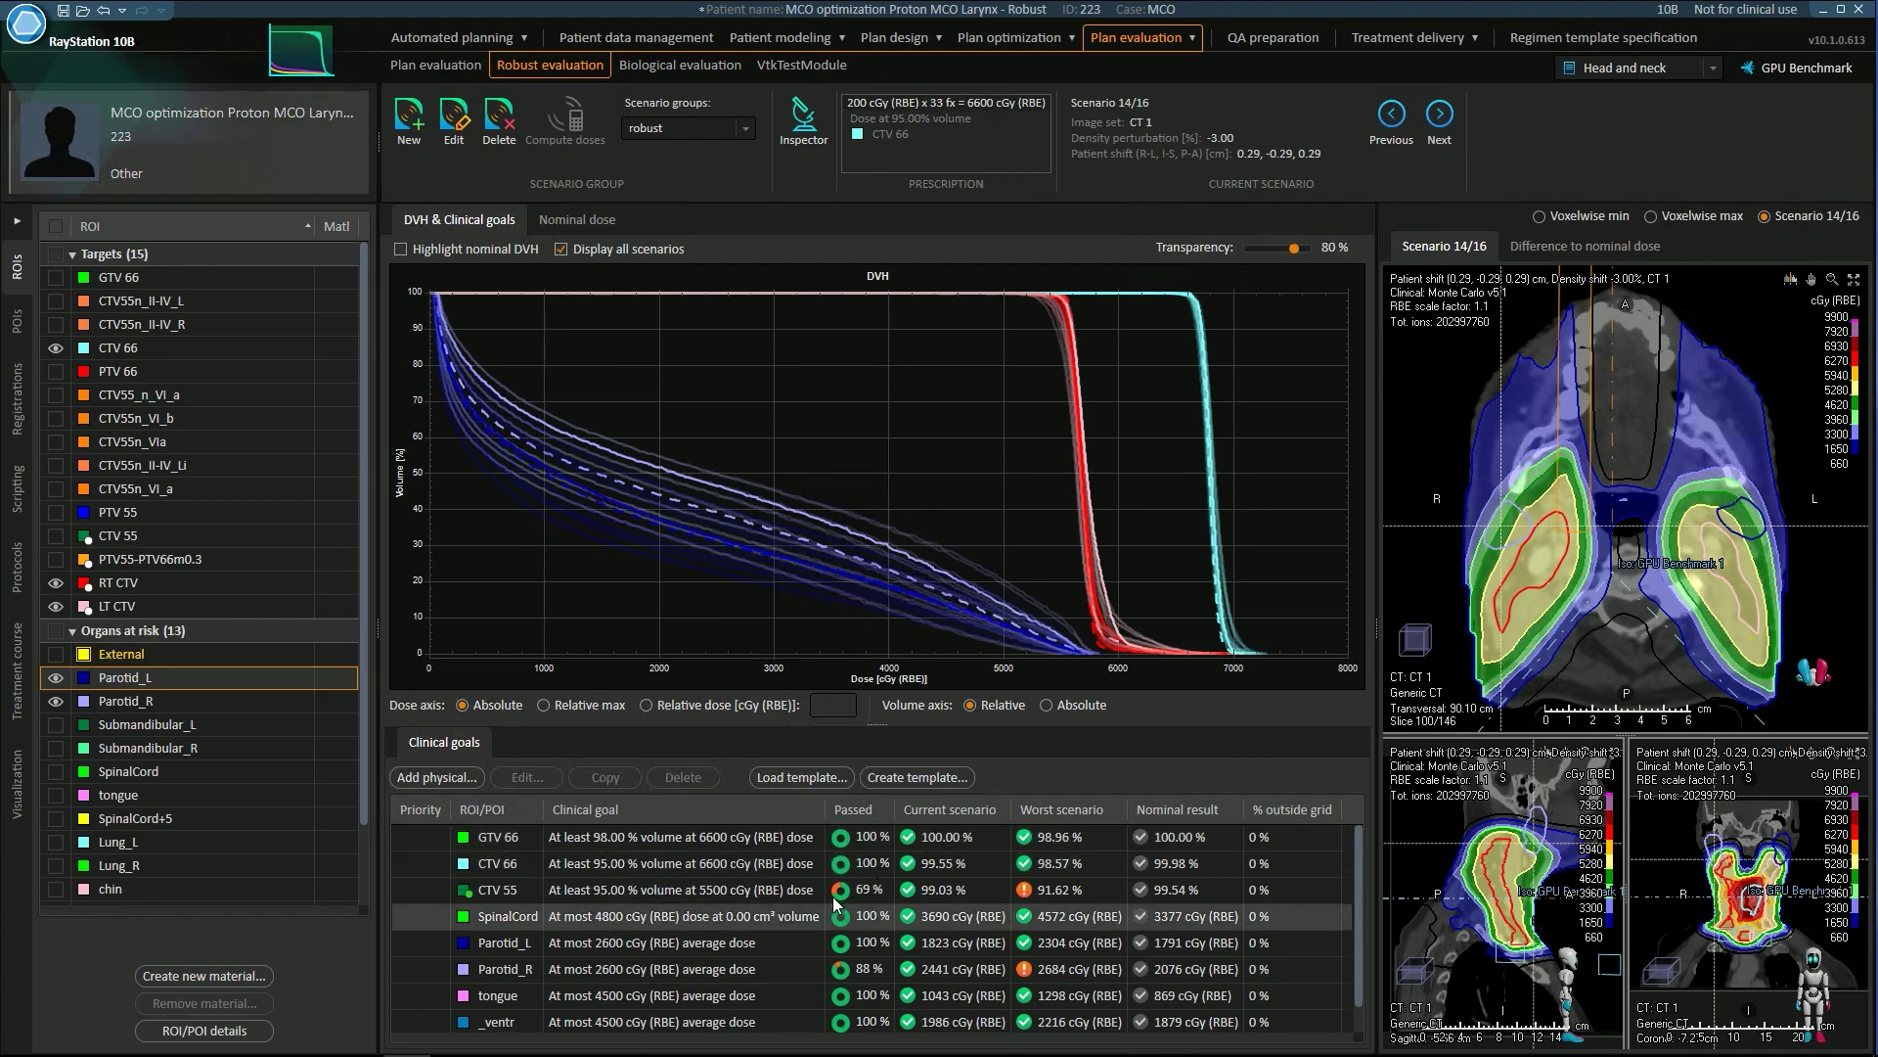
- Review the scenario pass rates of the CTV 55 and Parotid_R clinical goals
left_click(865, 892)
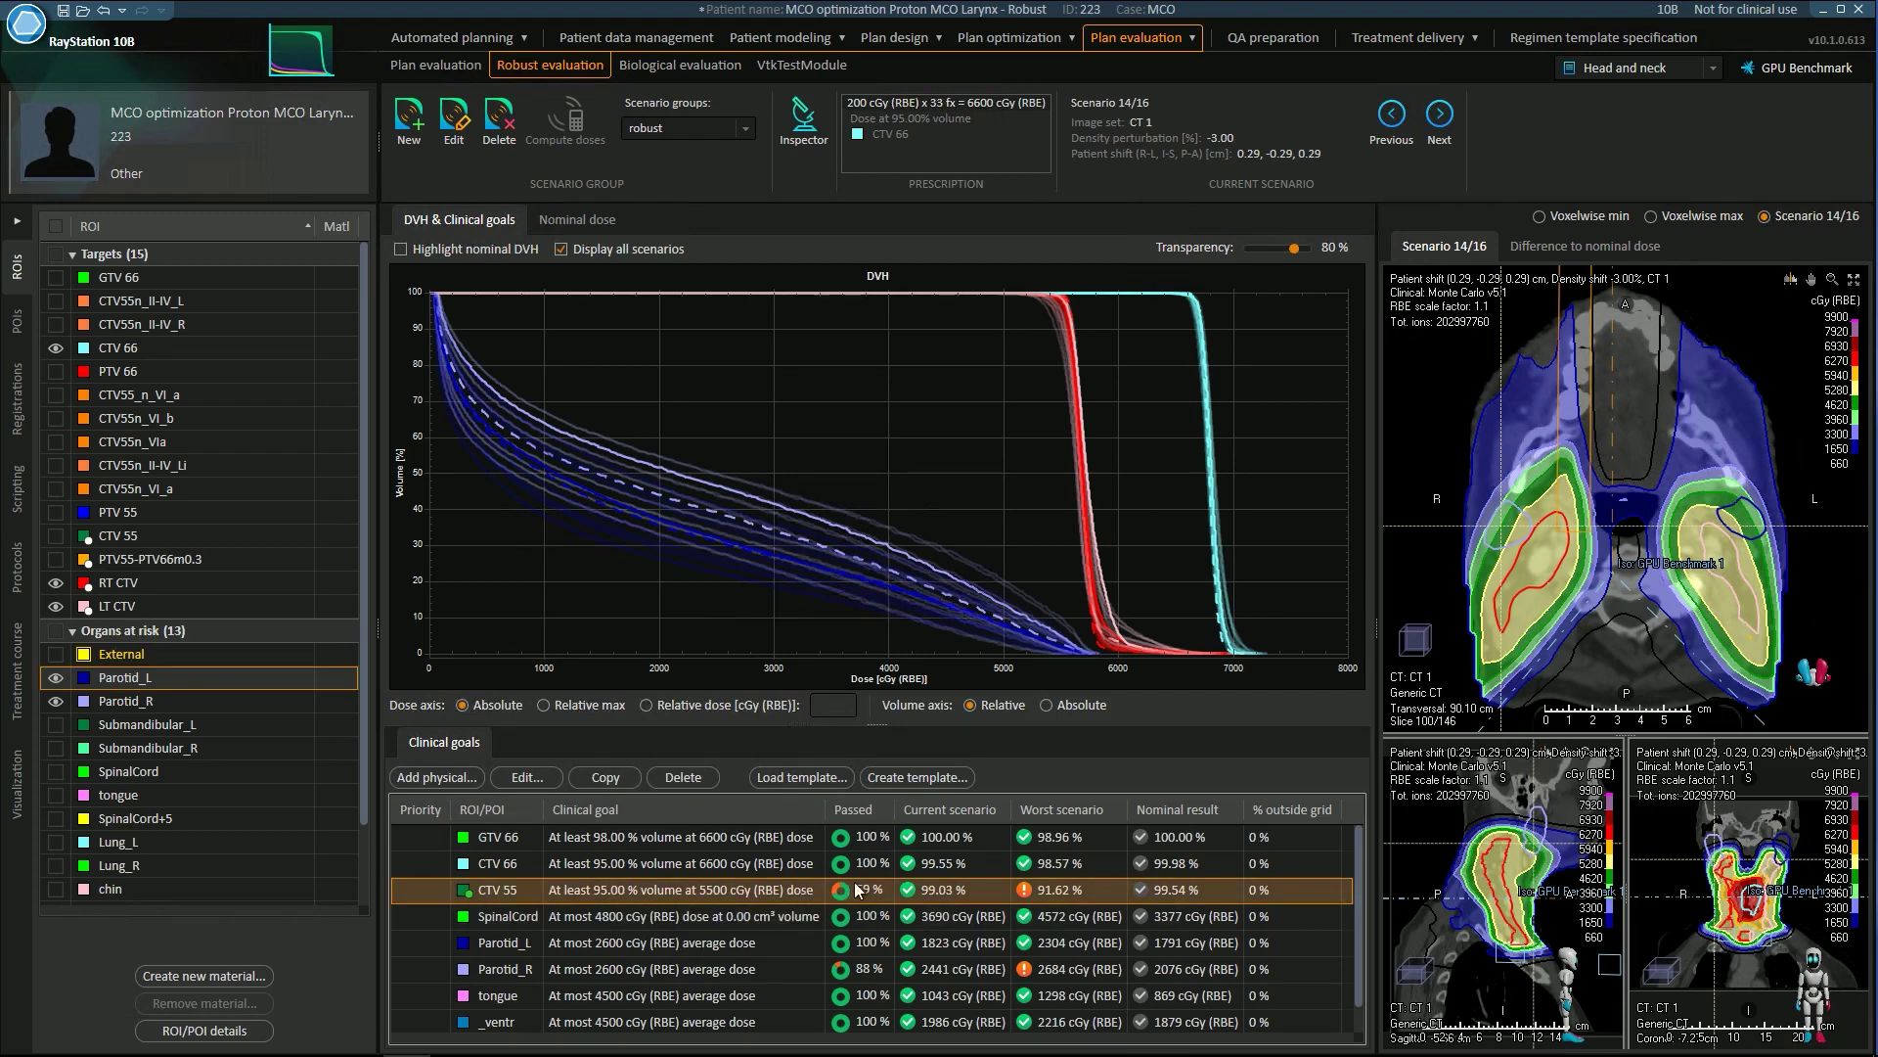
left_click(859, 974)
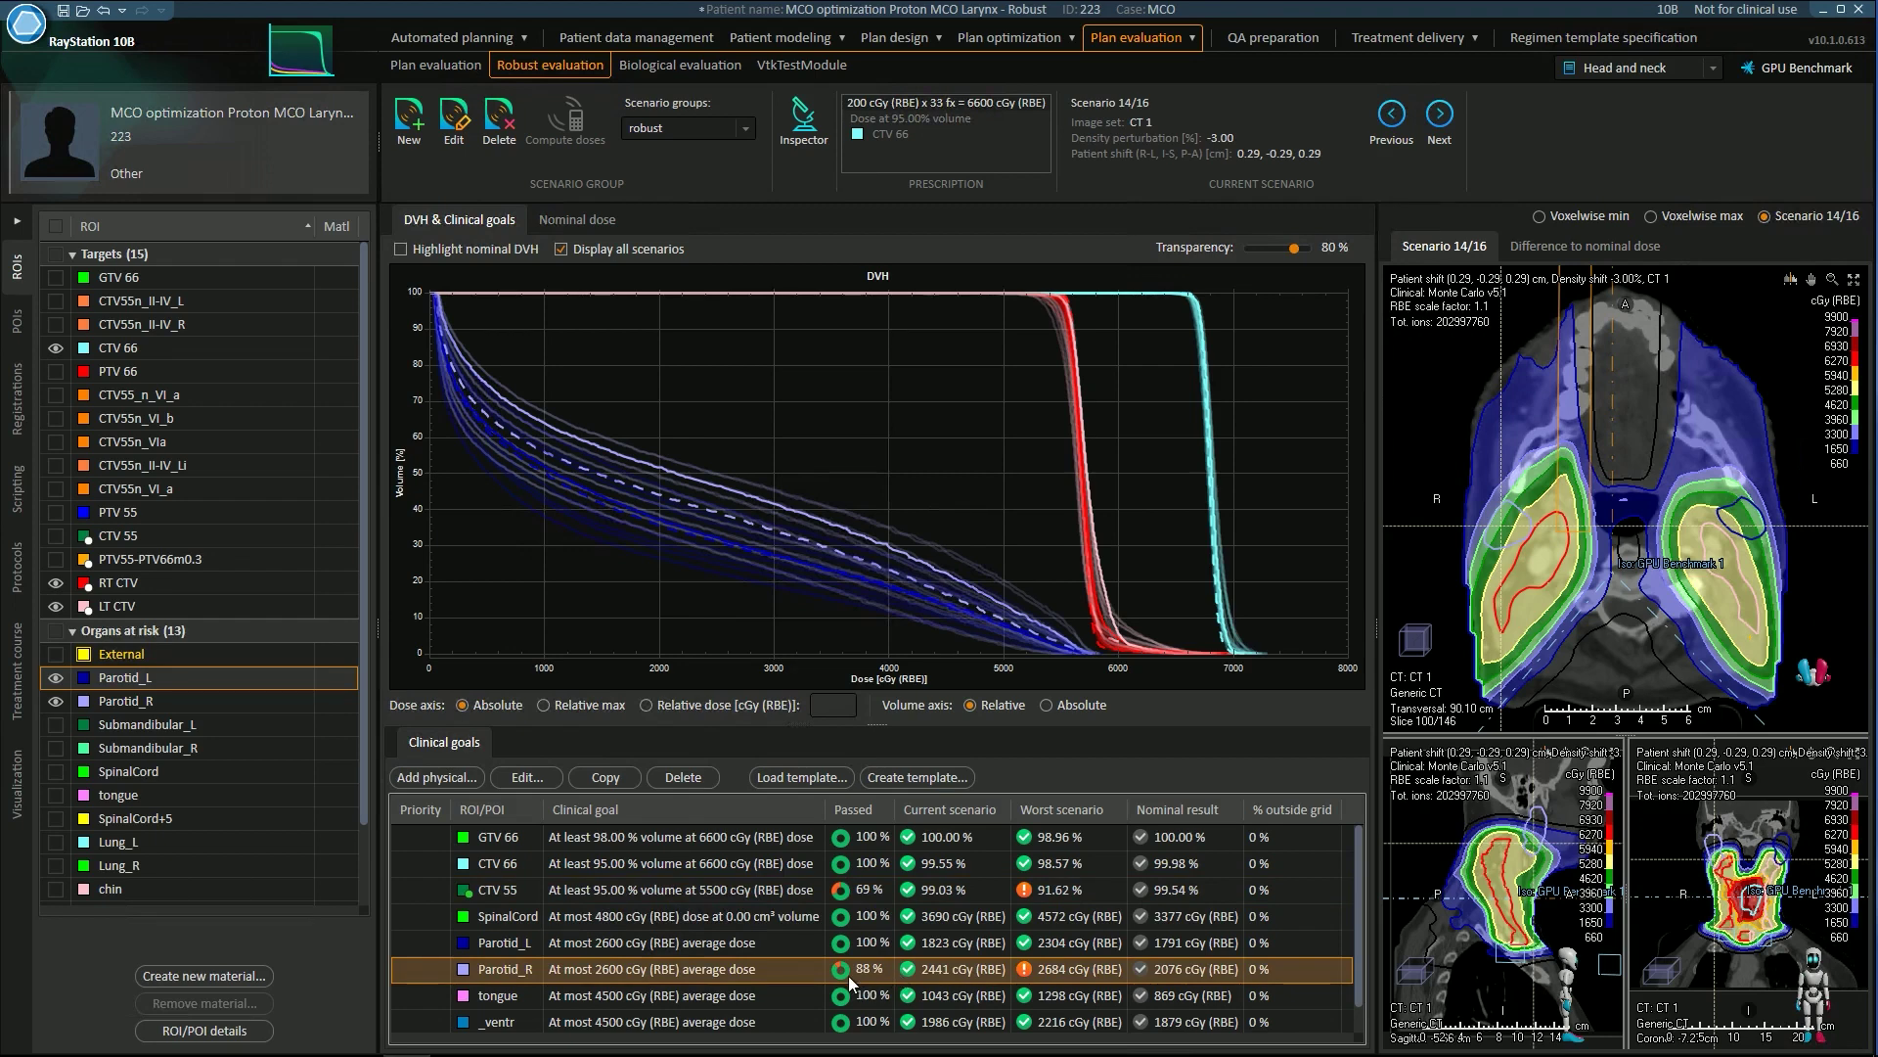
mouse_move(1756, 513)
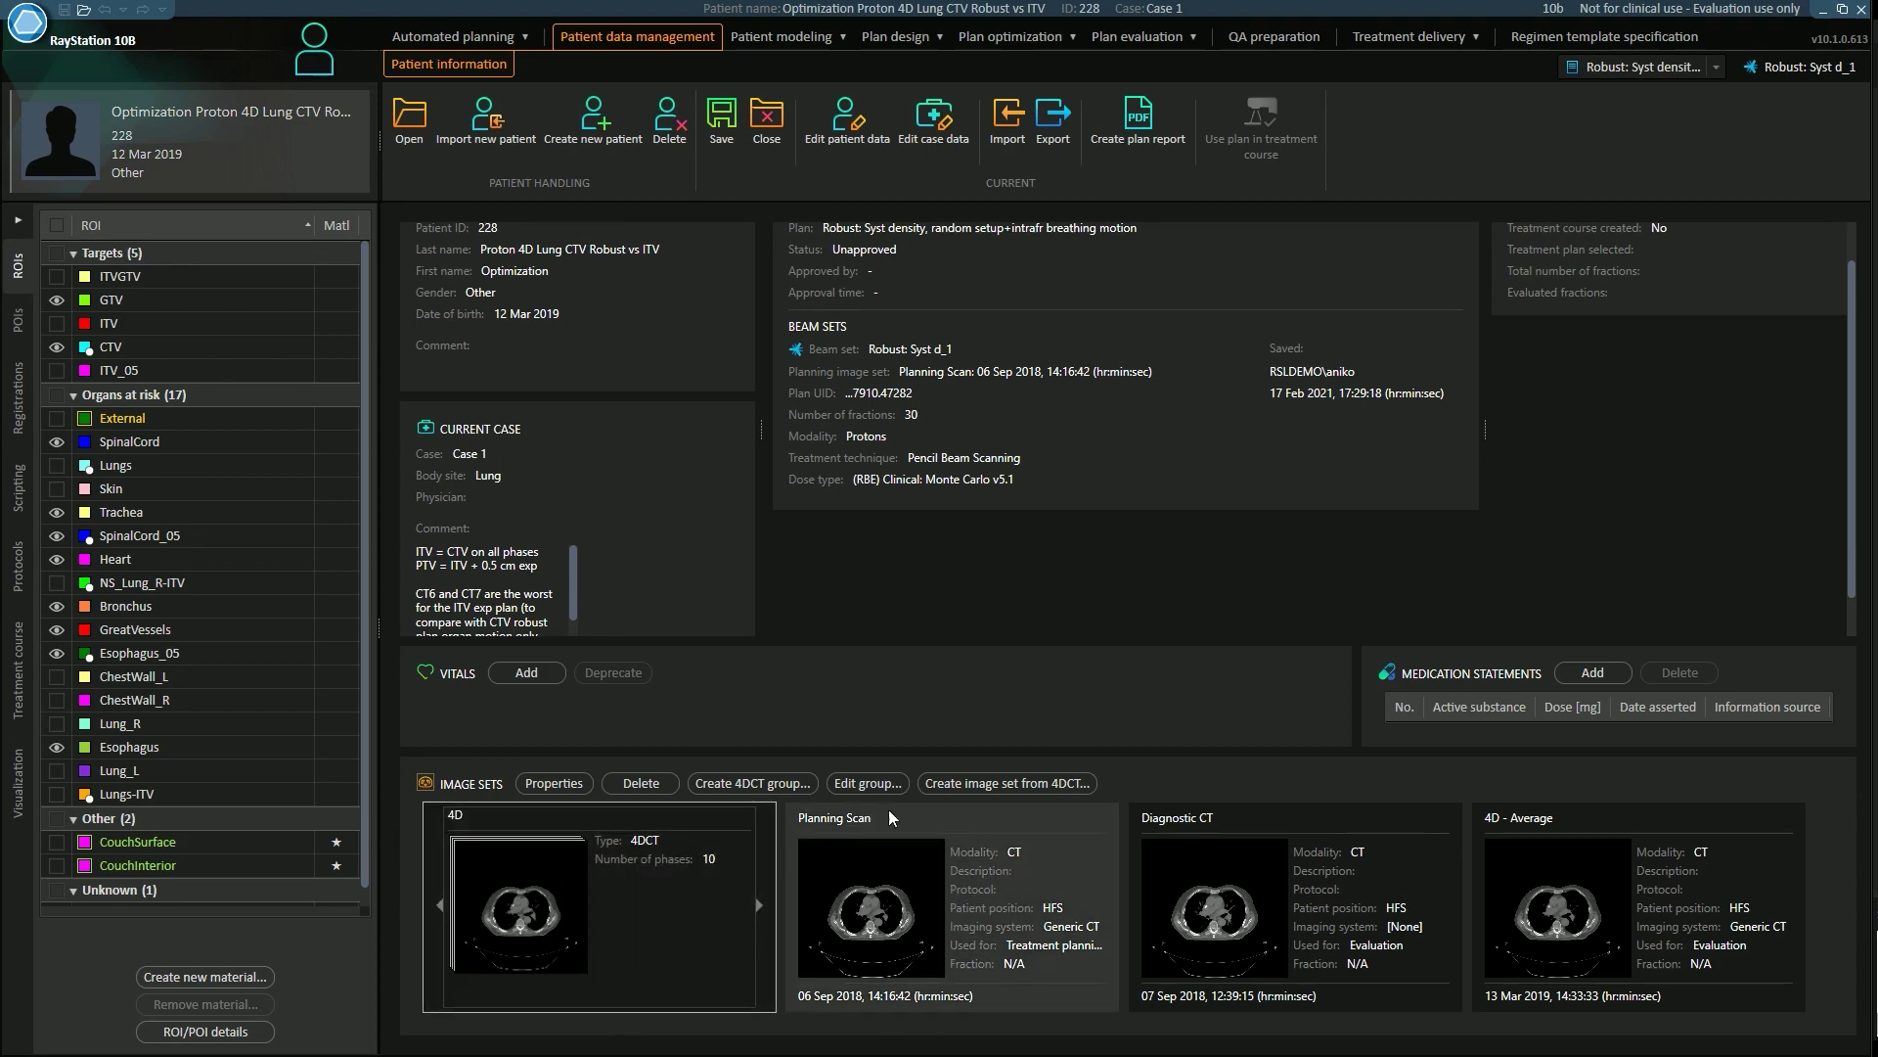
- Check the projection methods for creating an image set from the 4DCT without creating one, and view the structures on the phase CTs
left_click(1010, 785)
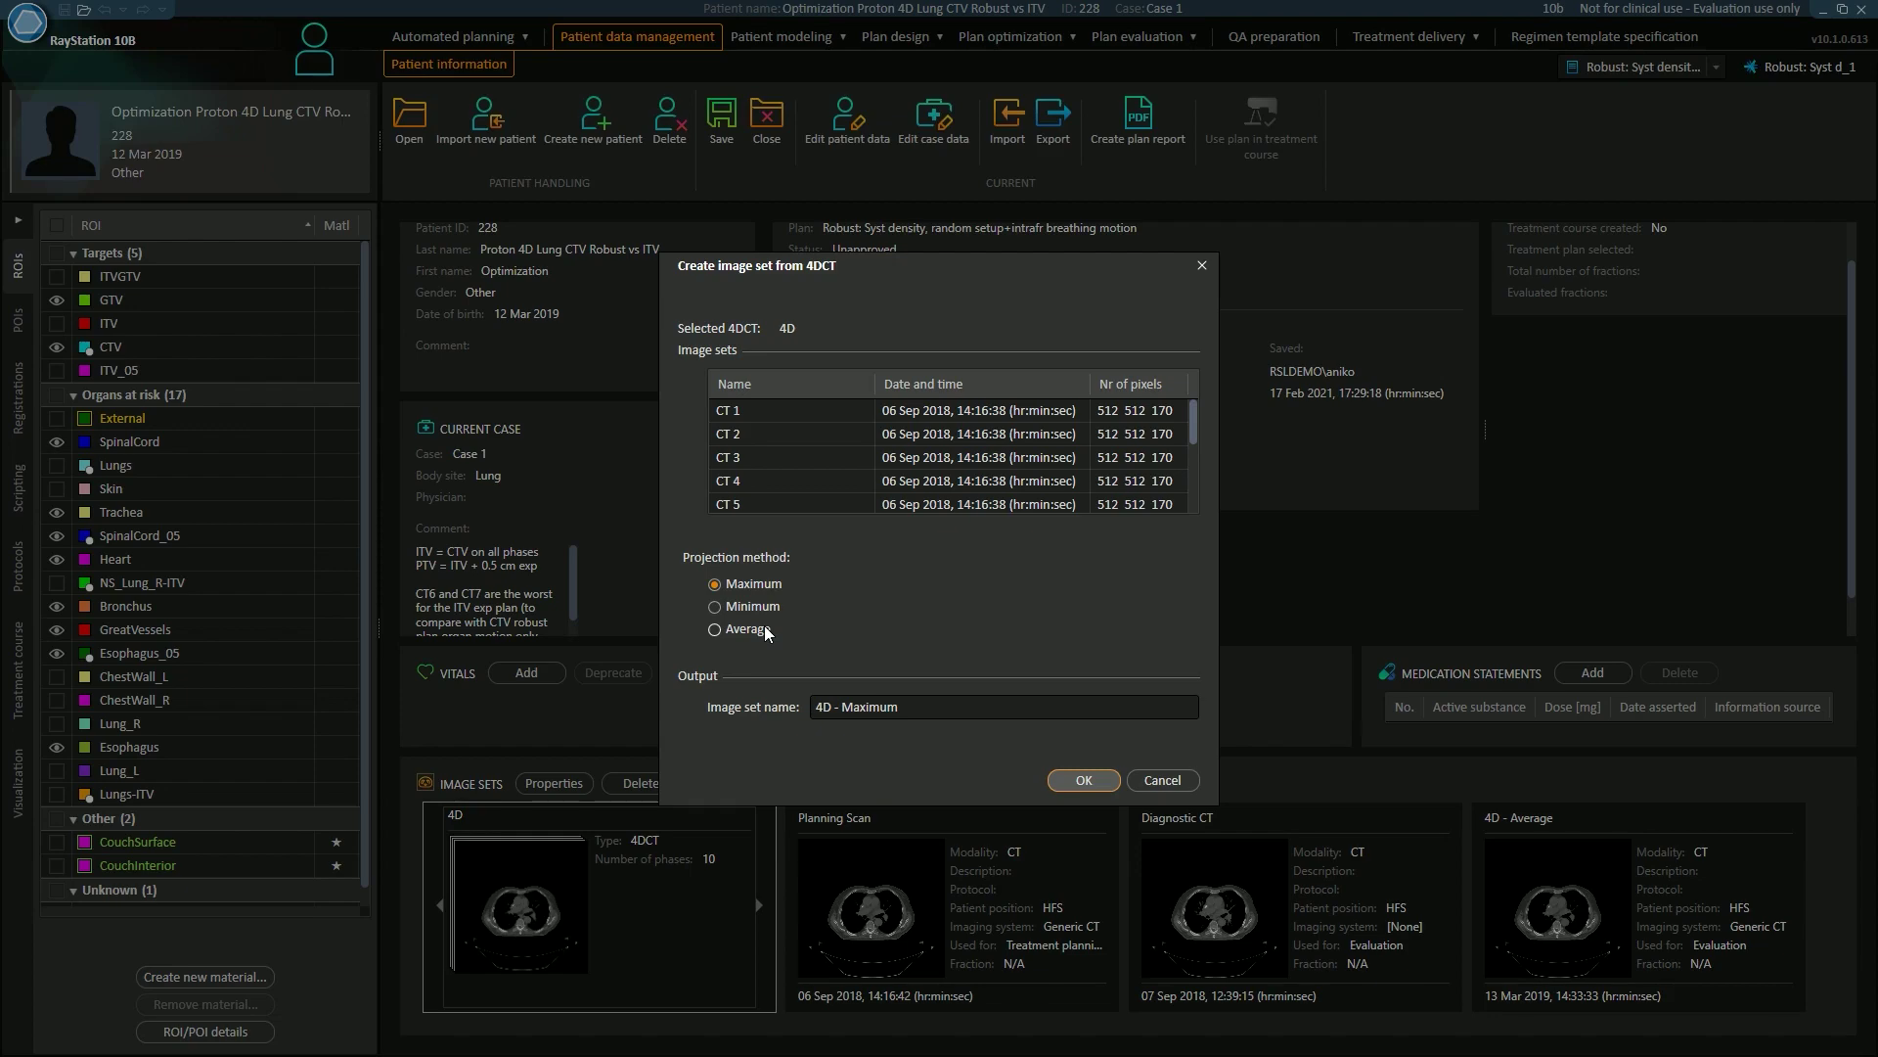
left_click(1165, 781)
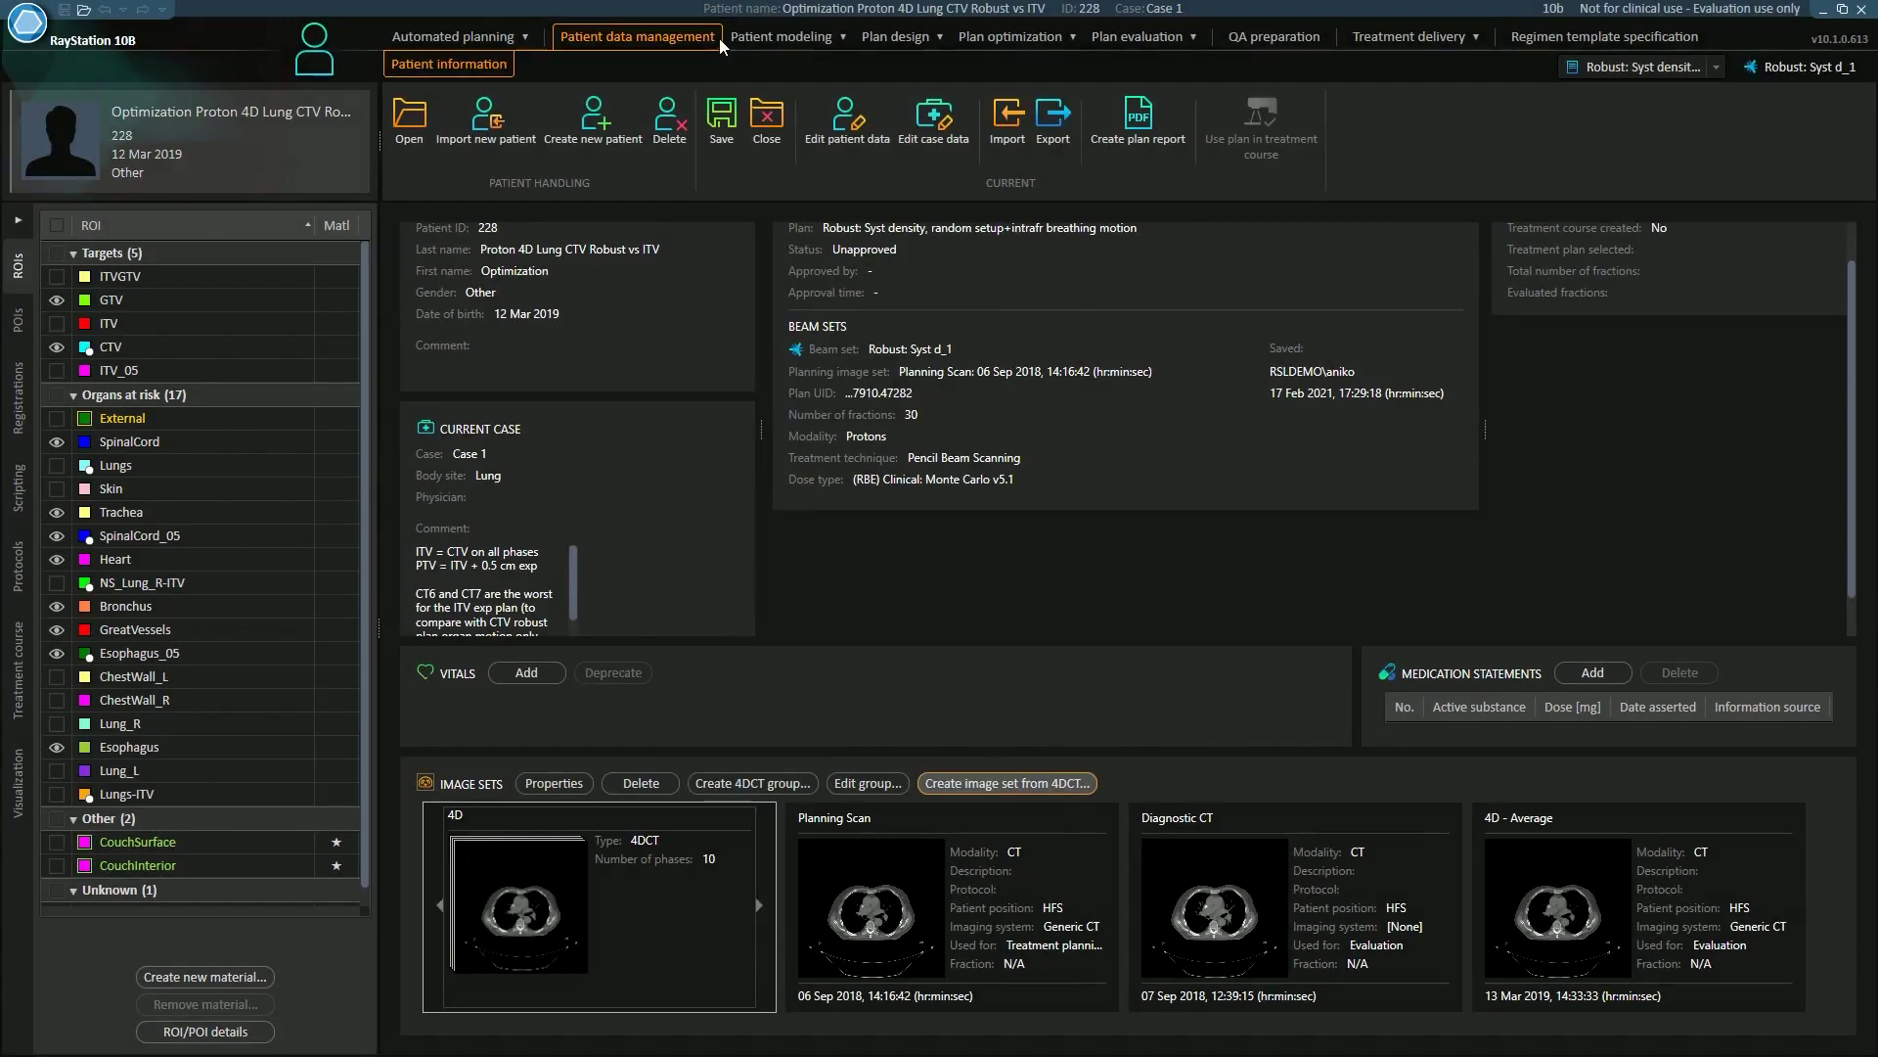
left_click(779, 37)
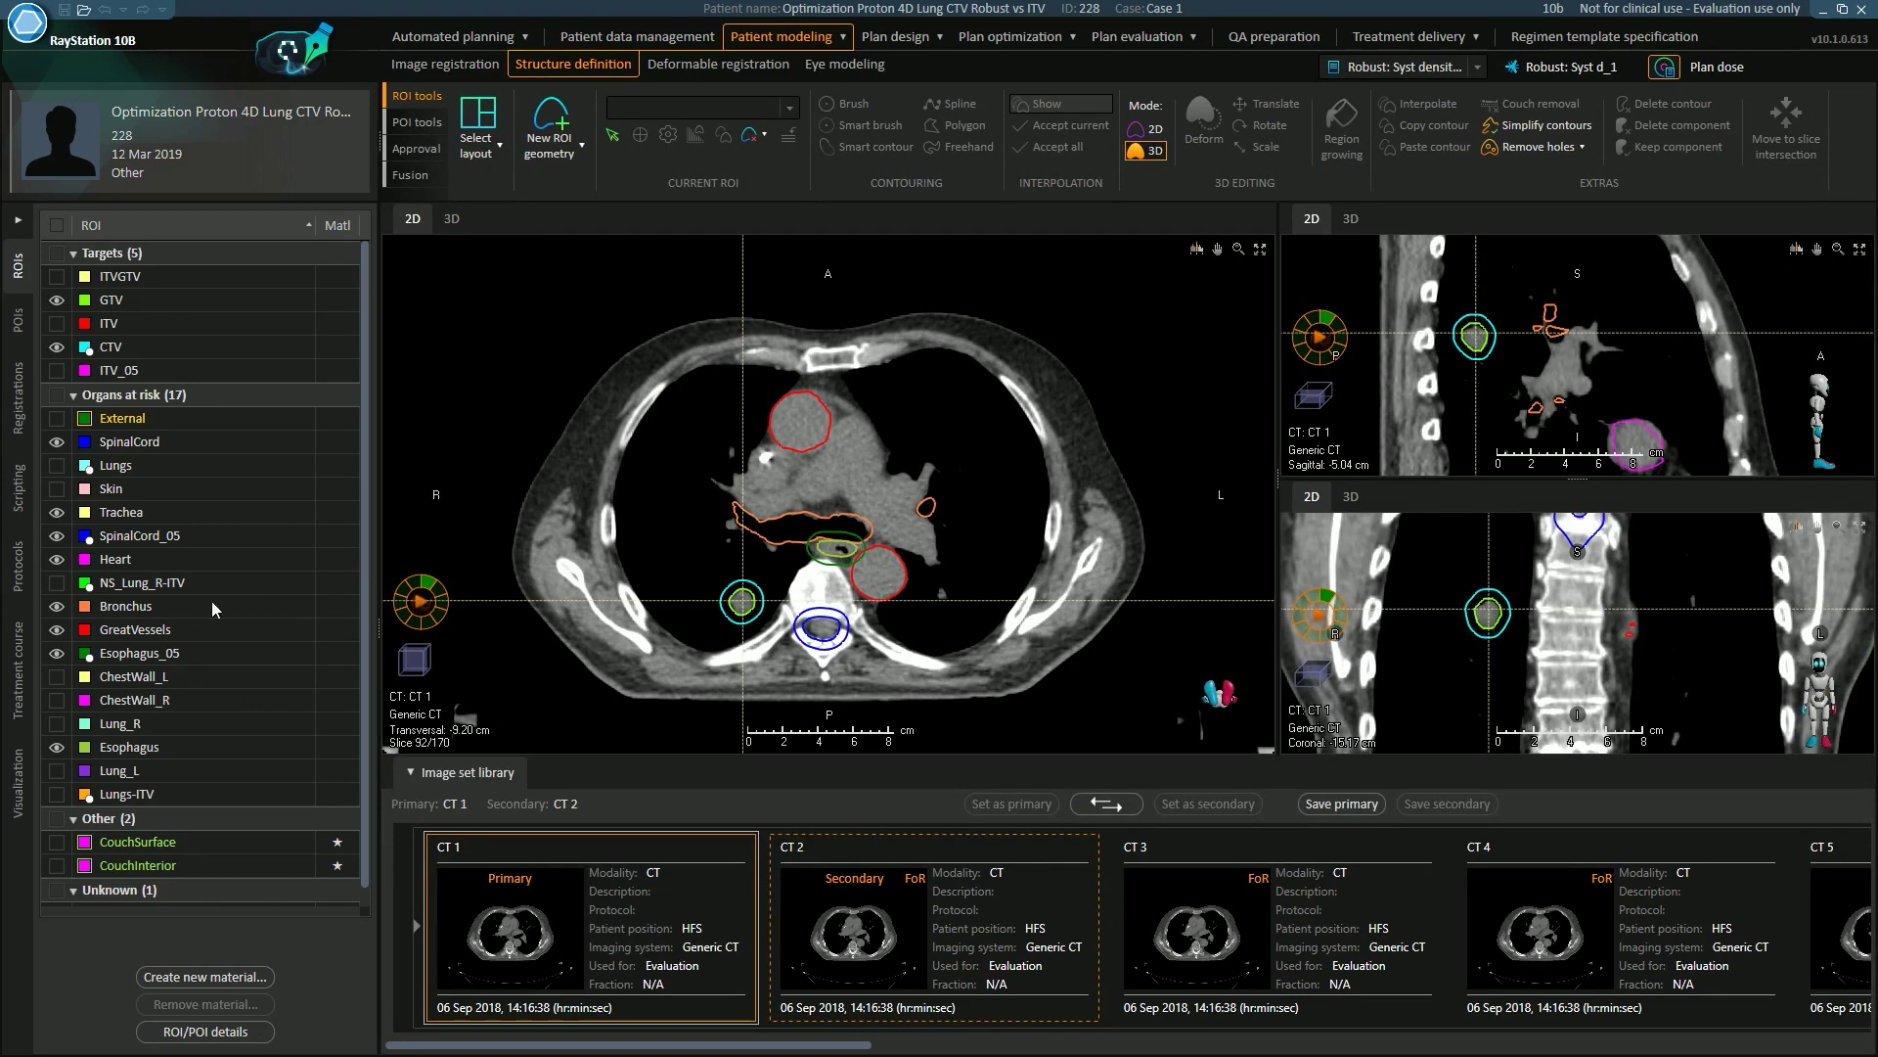
mouse_move(625, 933)
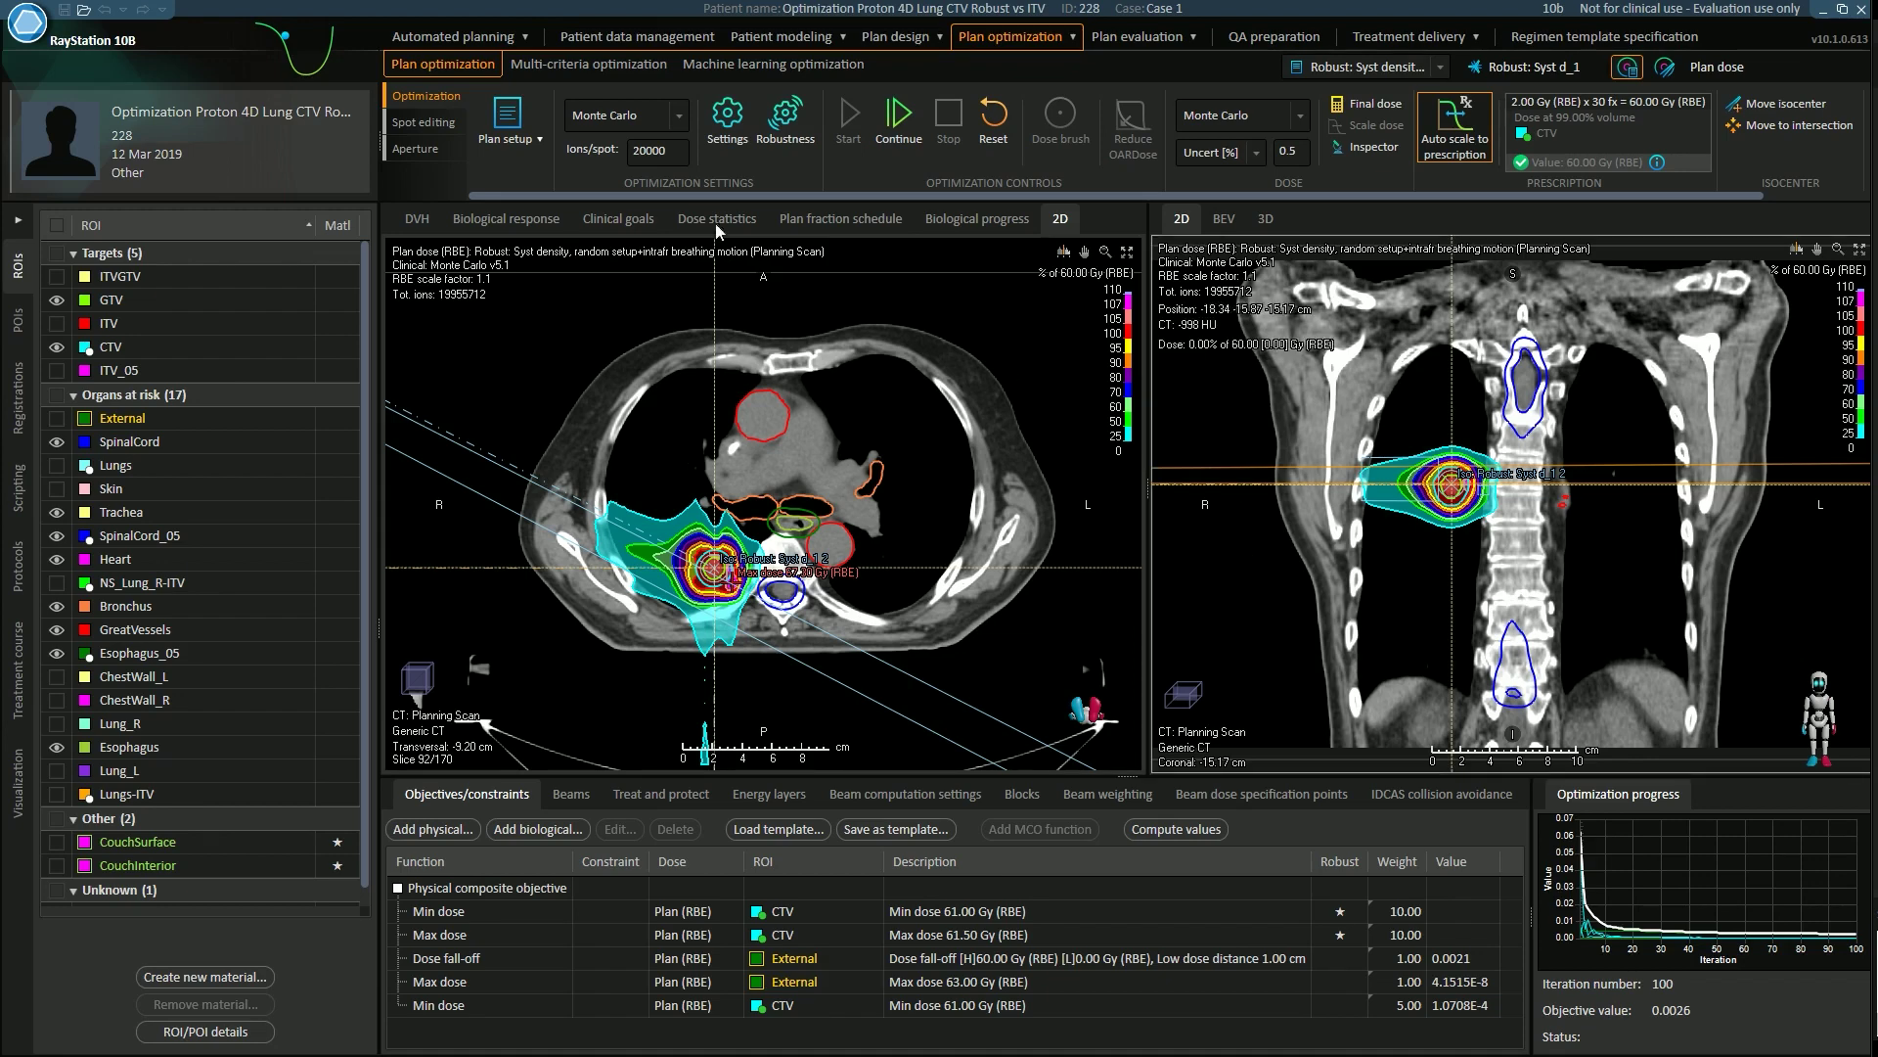
- Review the lung plan's robustness settings for interfraction position, density and intrafraction organ motion uncertainty, leaving them unmodified
left_click(793, 116)
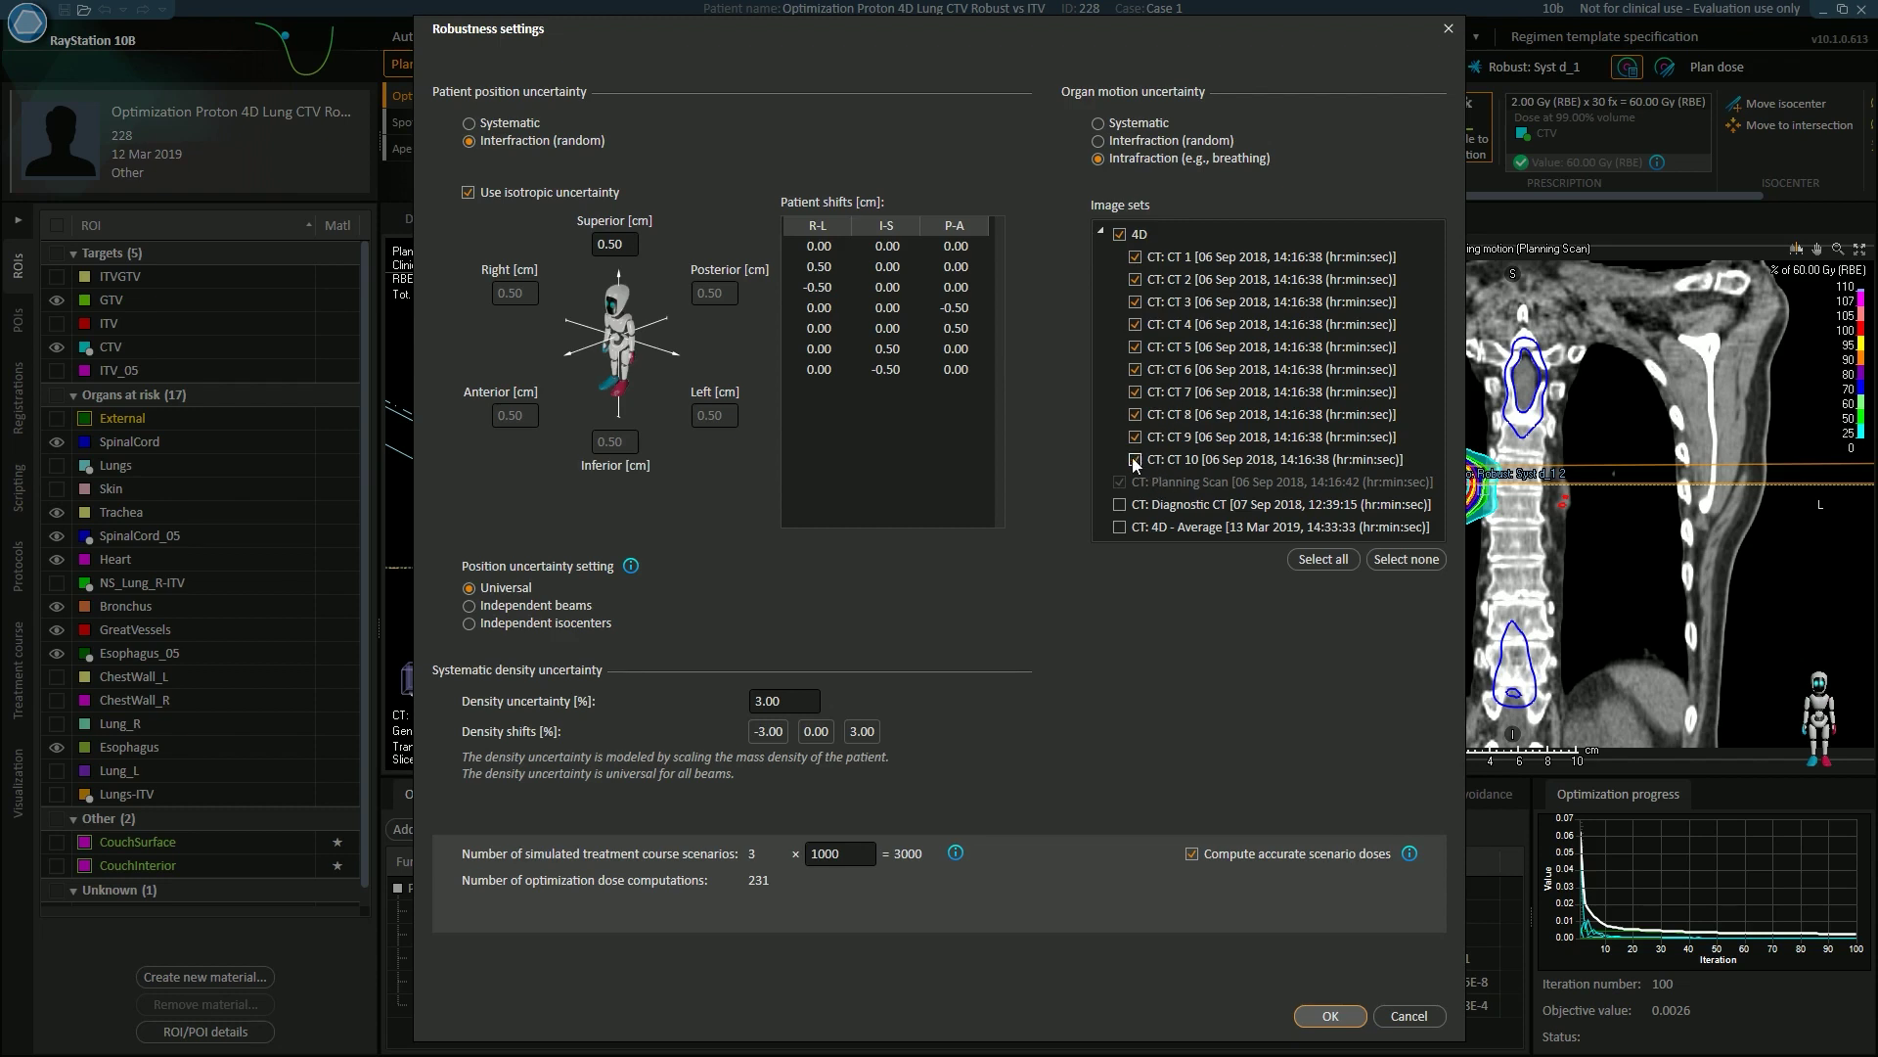
left_click(1409, 1015)
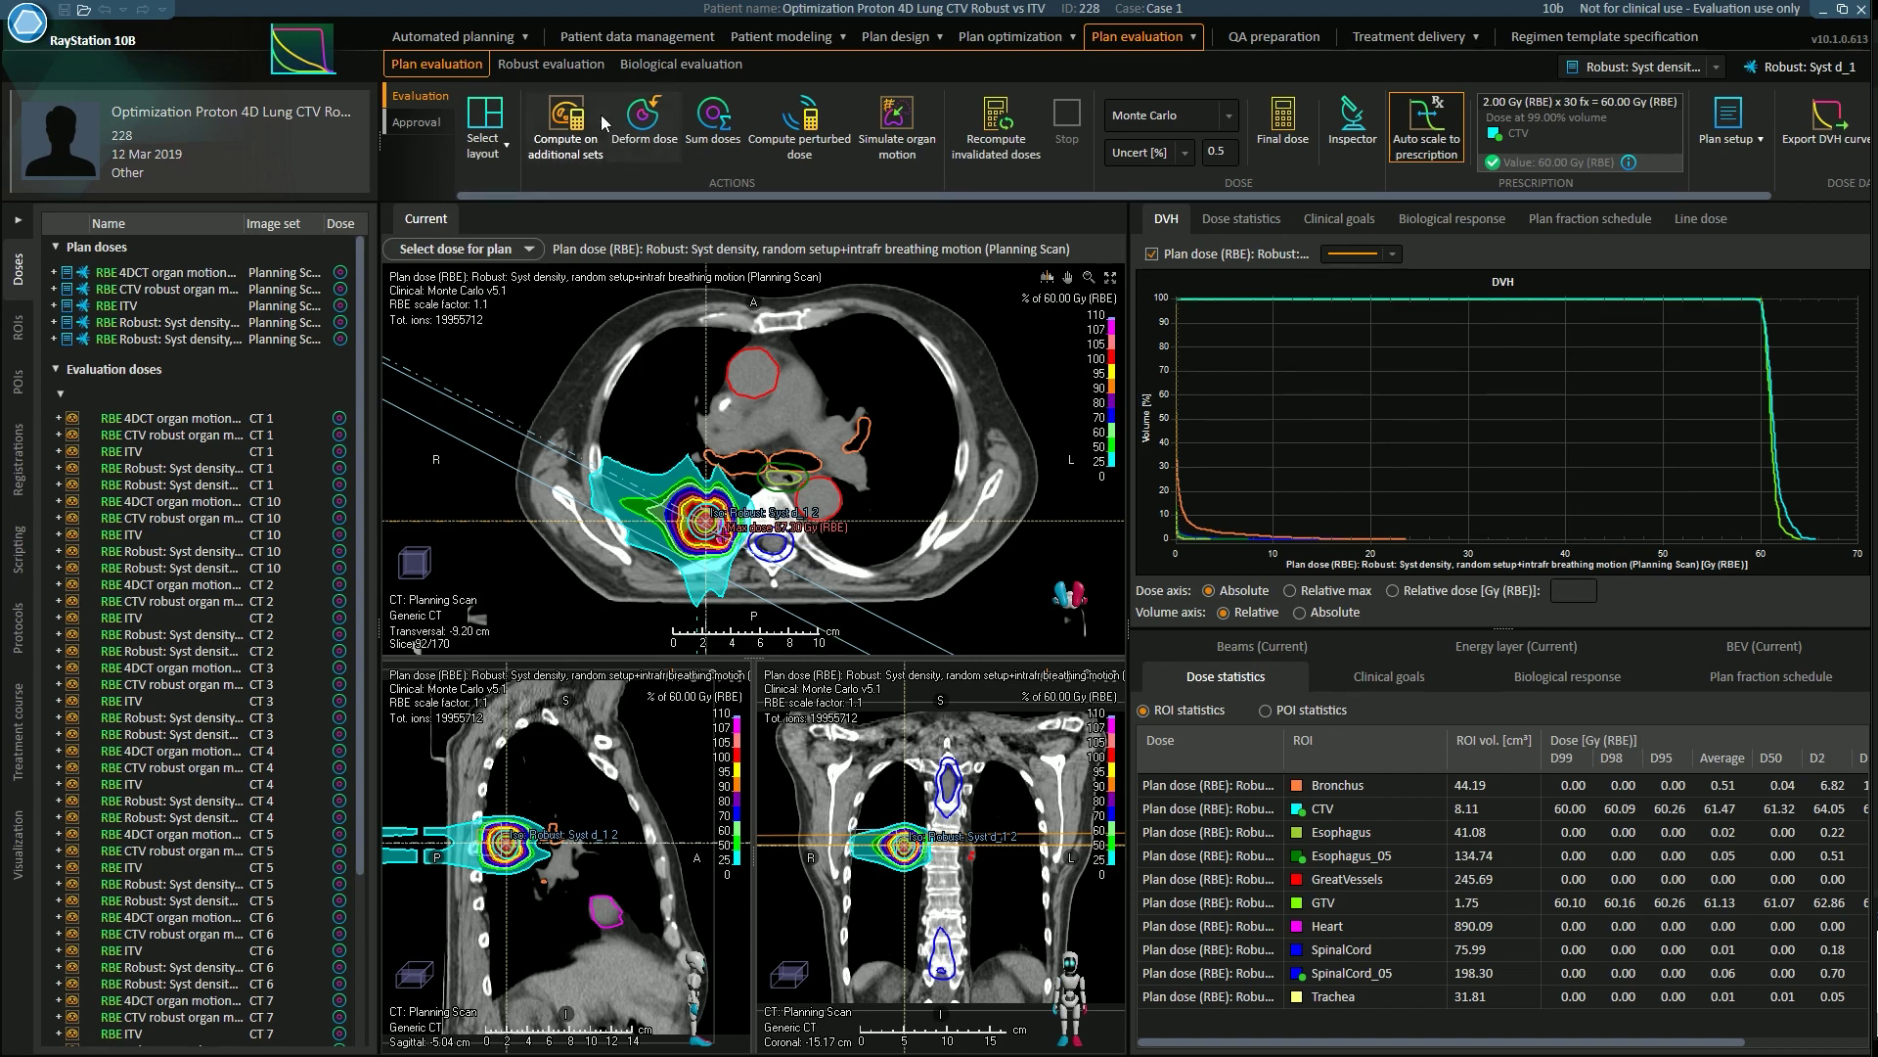
- Set up dose computation on all 4D phases for plan "Robust: Syst density+random setup+random organ motion", and leave without computing
left_click(574, 128)
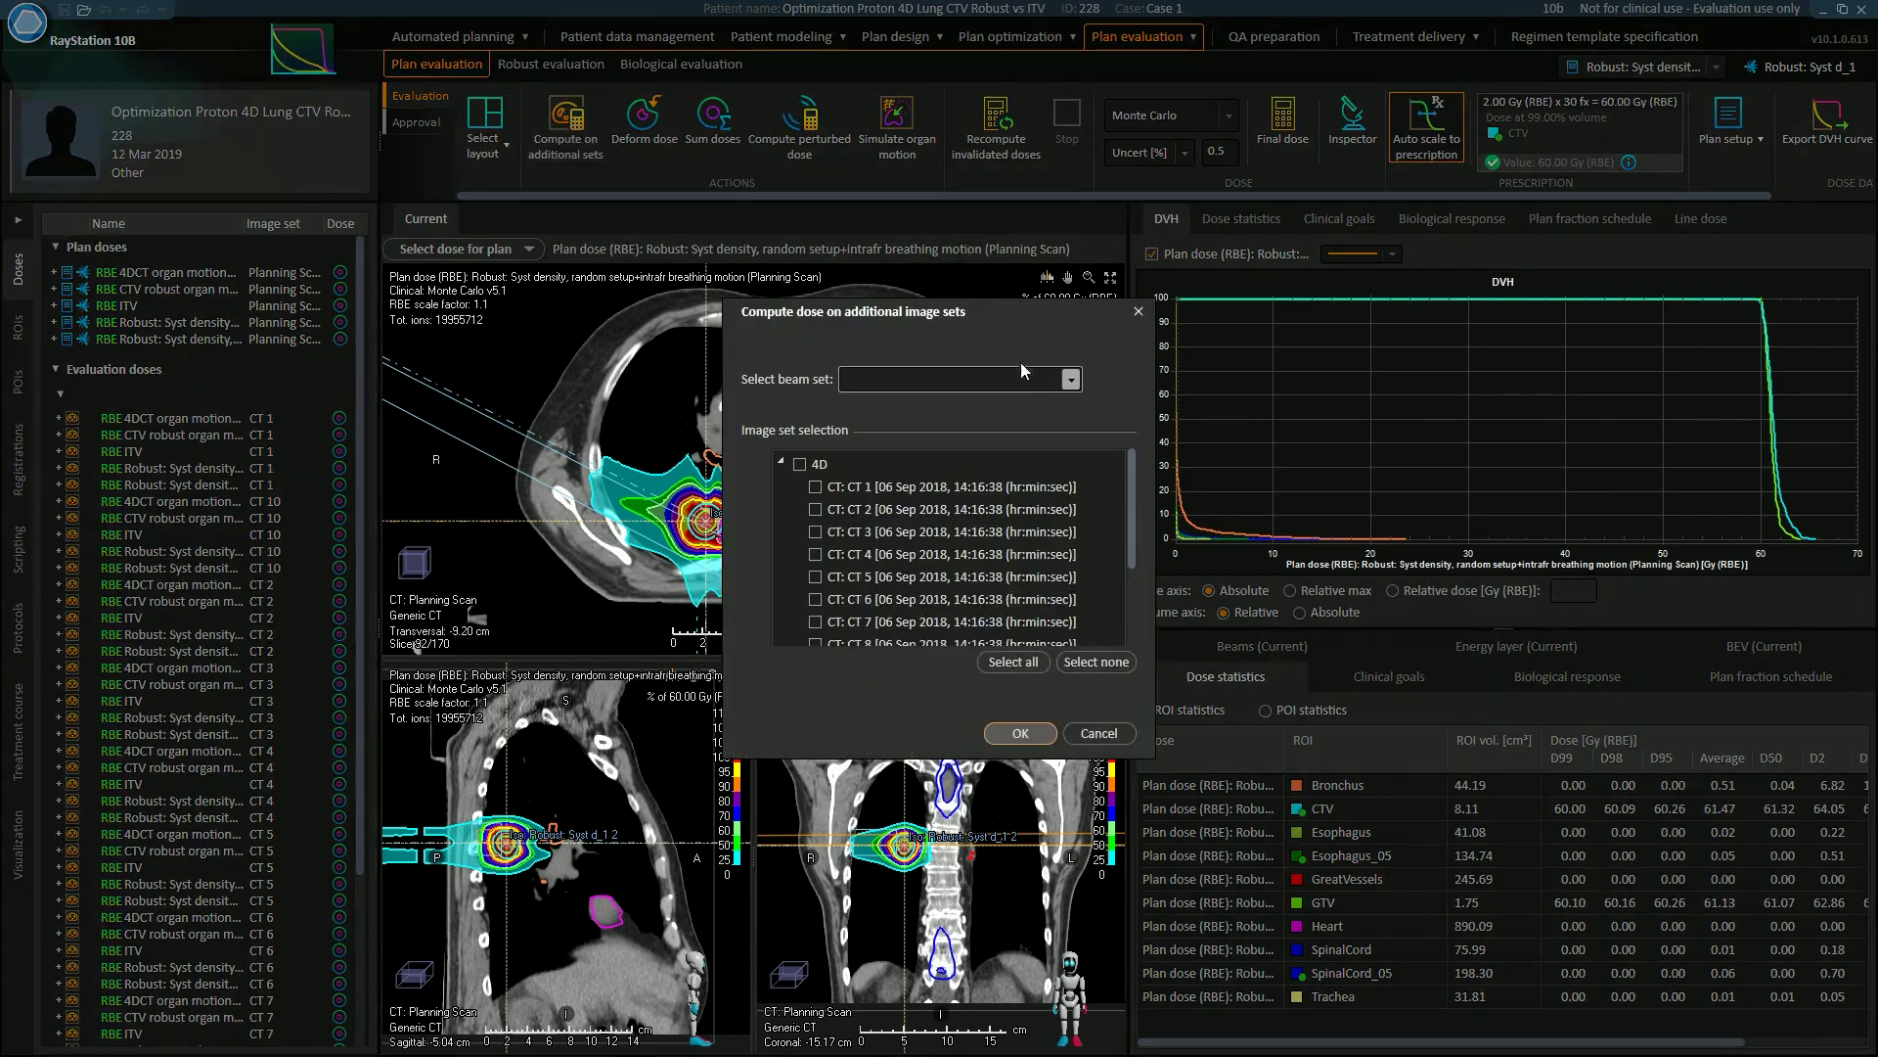
left_click(1037, 383)
left_click(1025, 467)
left_click(799, 465)
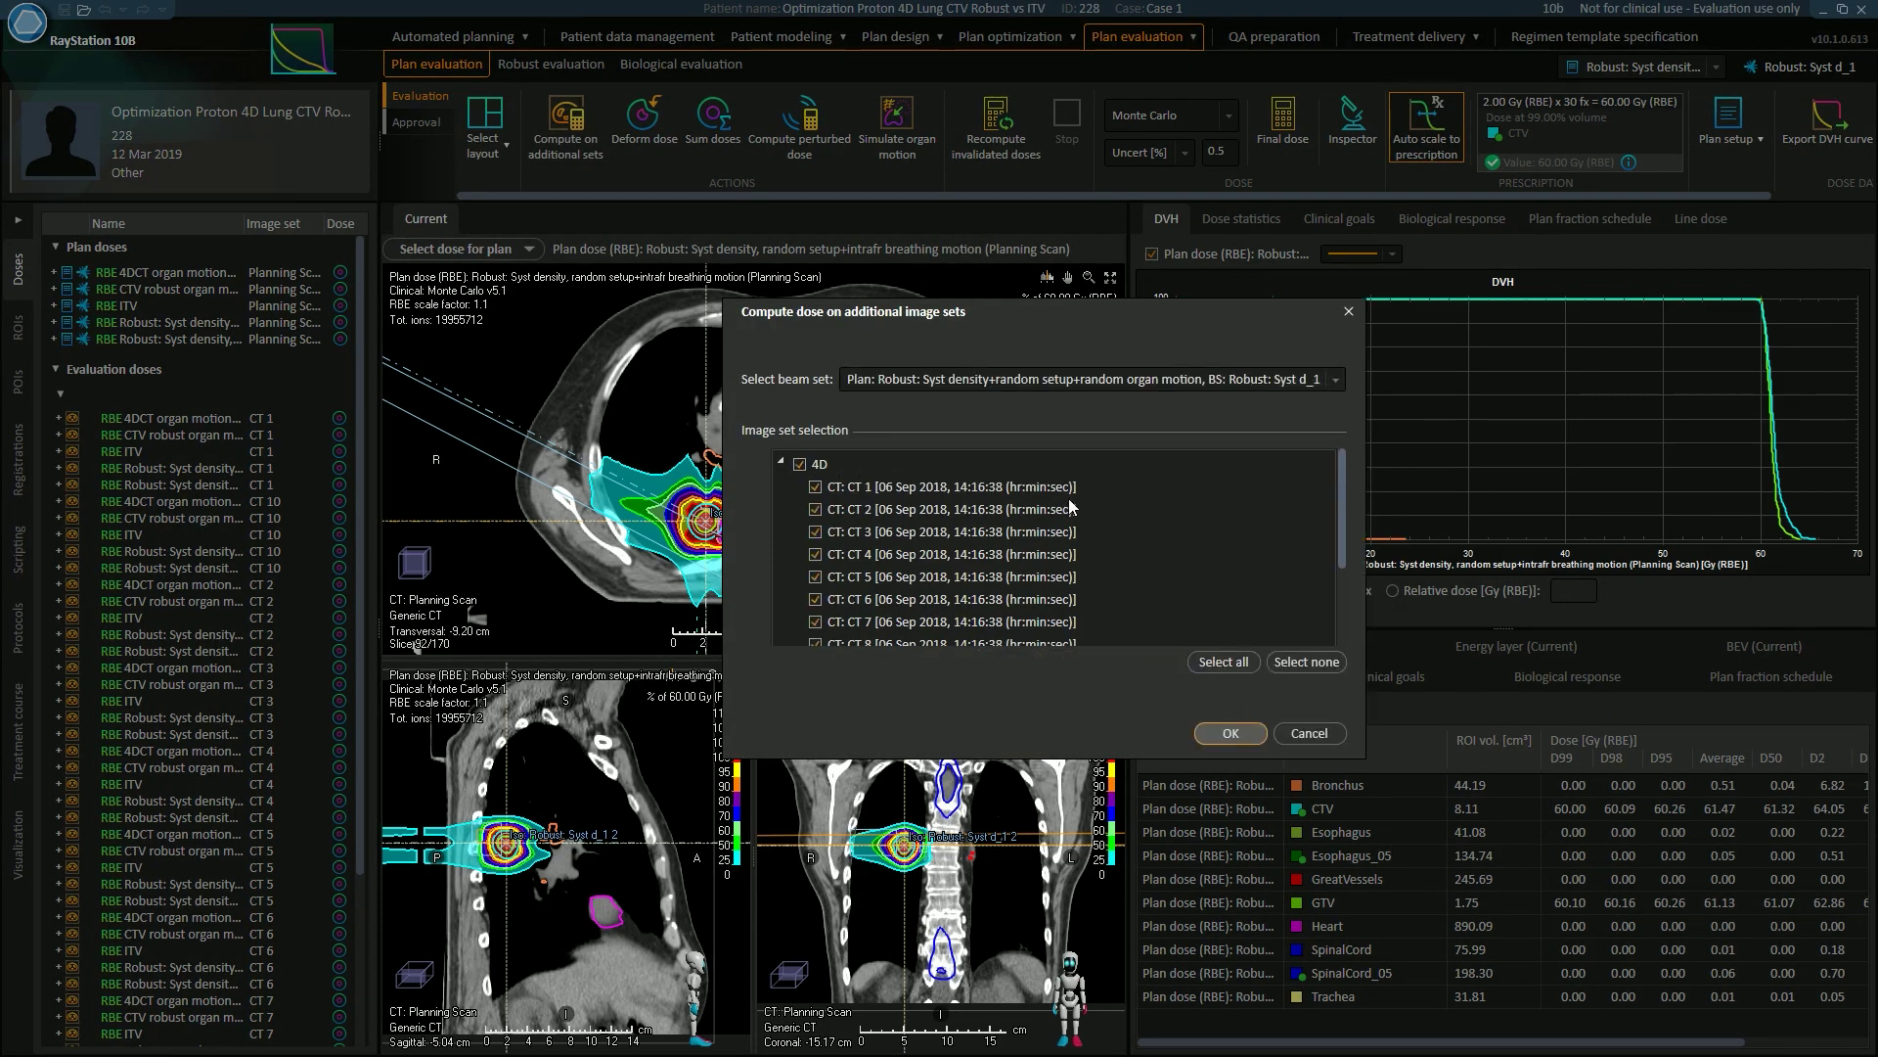
scroll(1299, 591, "down", 3)
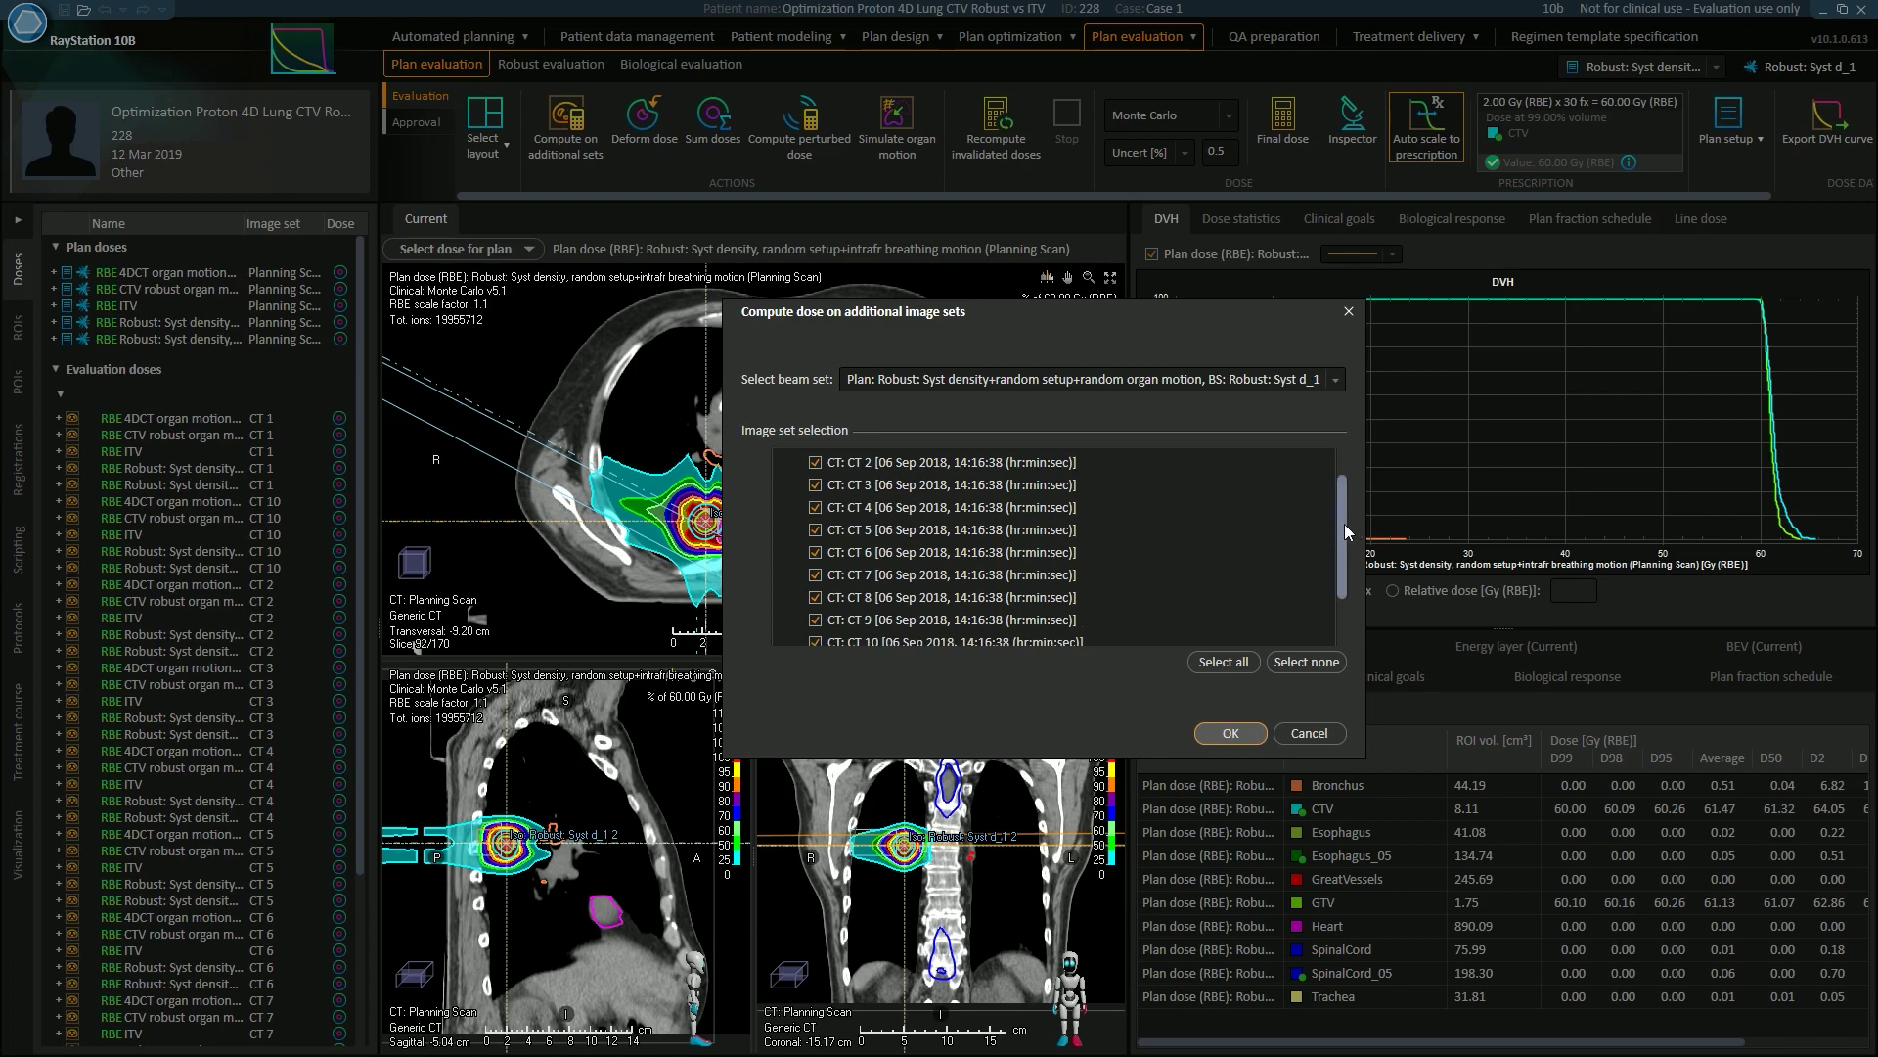
left_click(1309, 733)
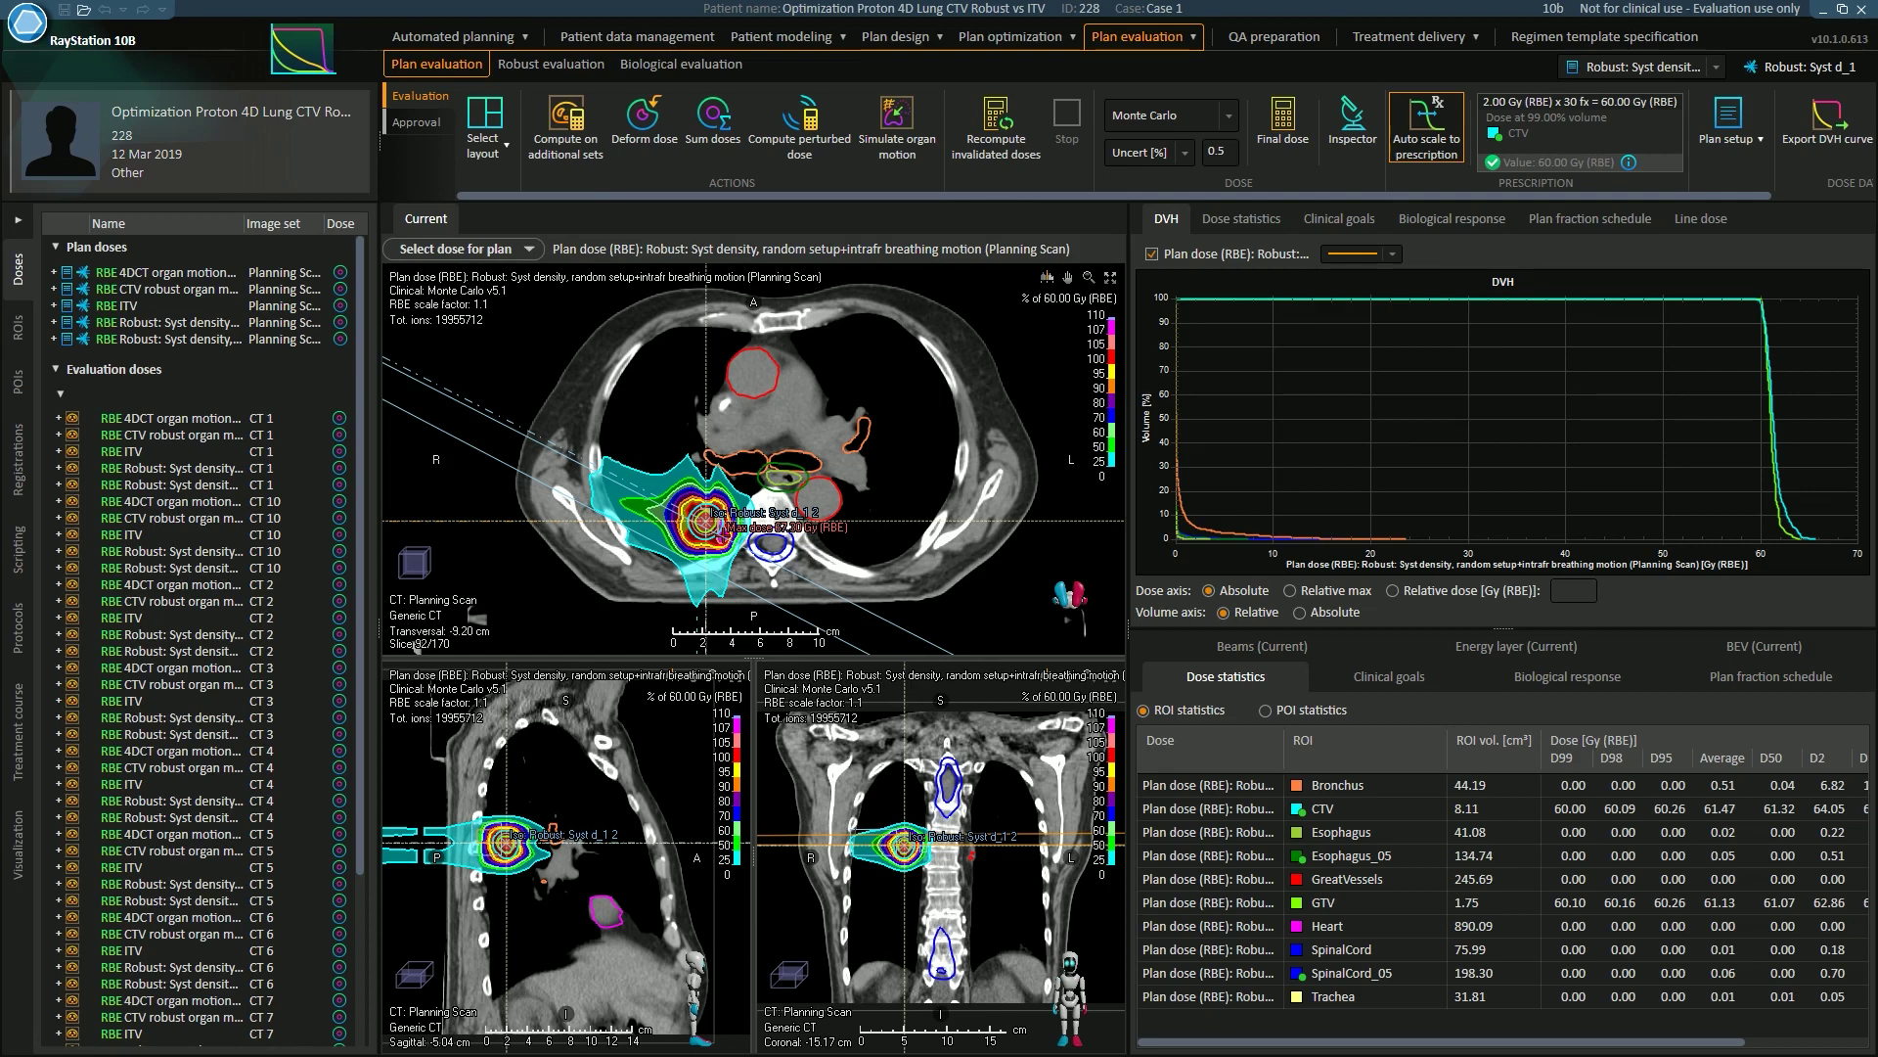
- Switch to the three-dose layout and load the CT 1 evaluation dose of "Robust: Syst density, random setup+intrafr breathing motion" as first comparison
left_click(485, 132)
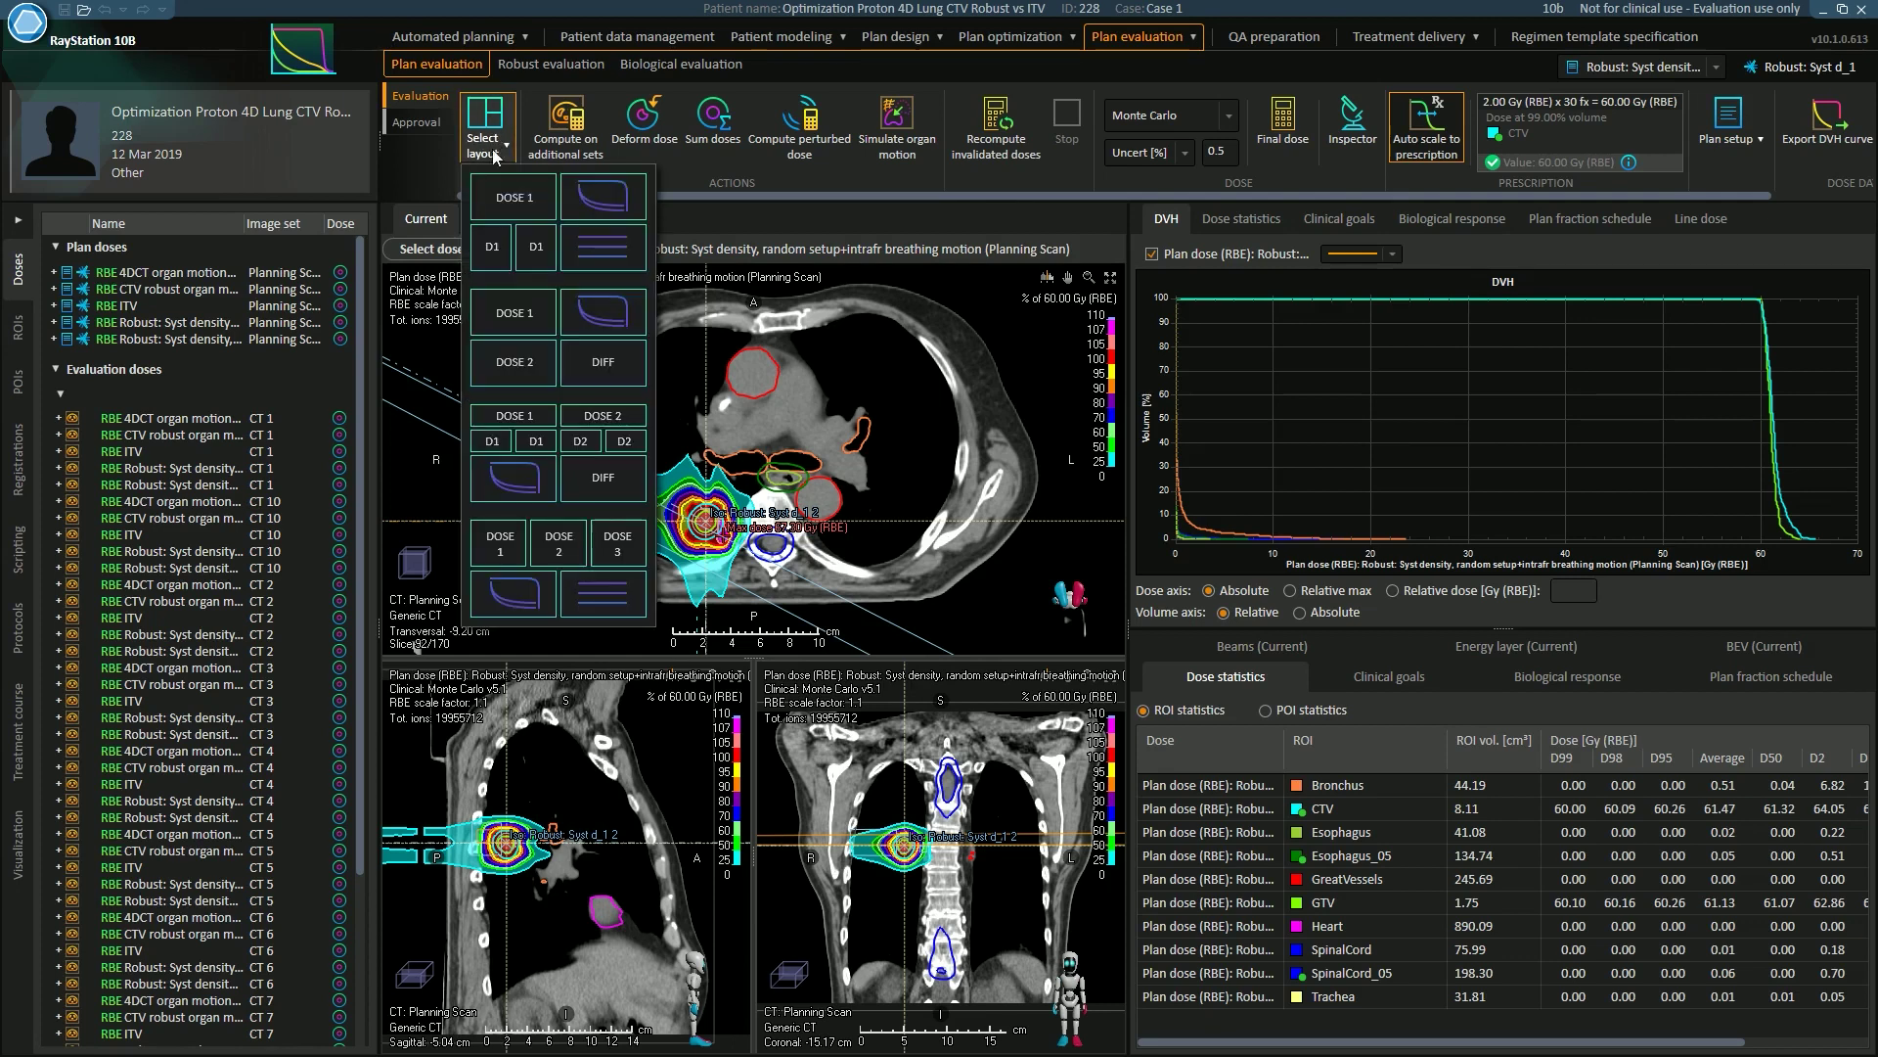
left_click(572, 533)
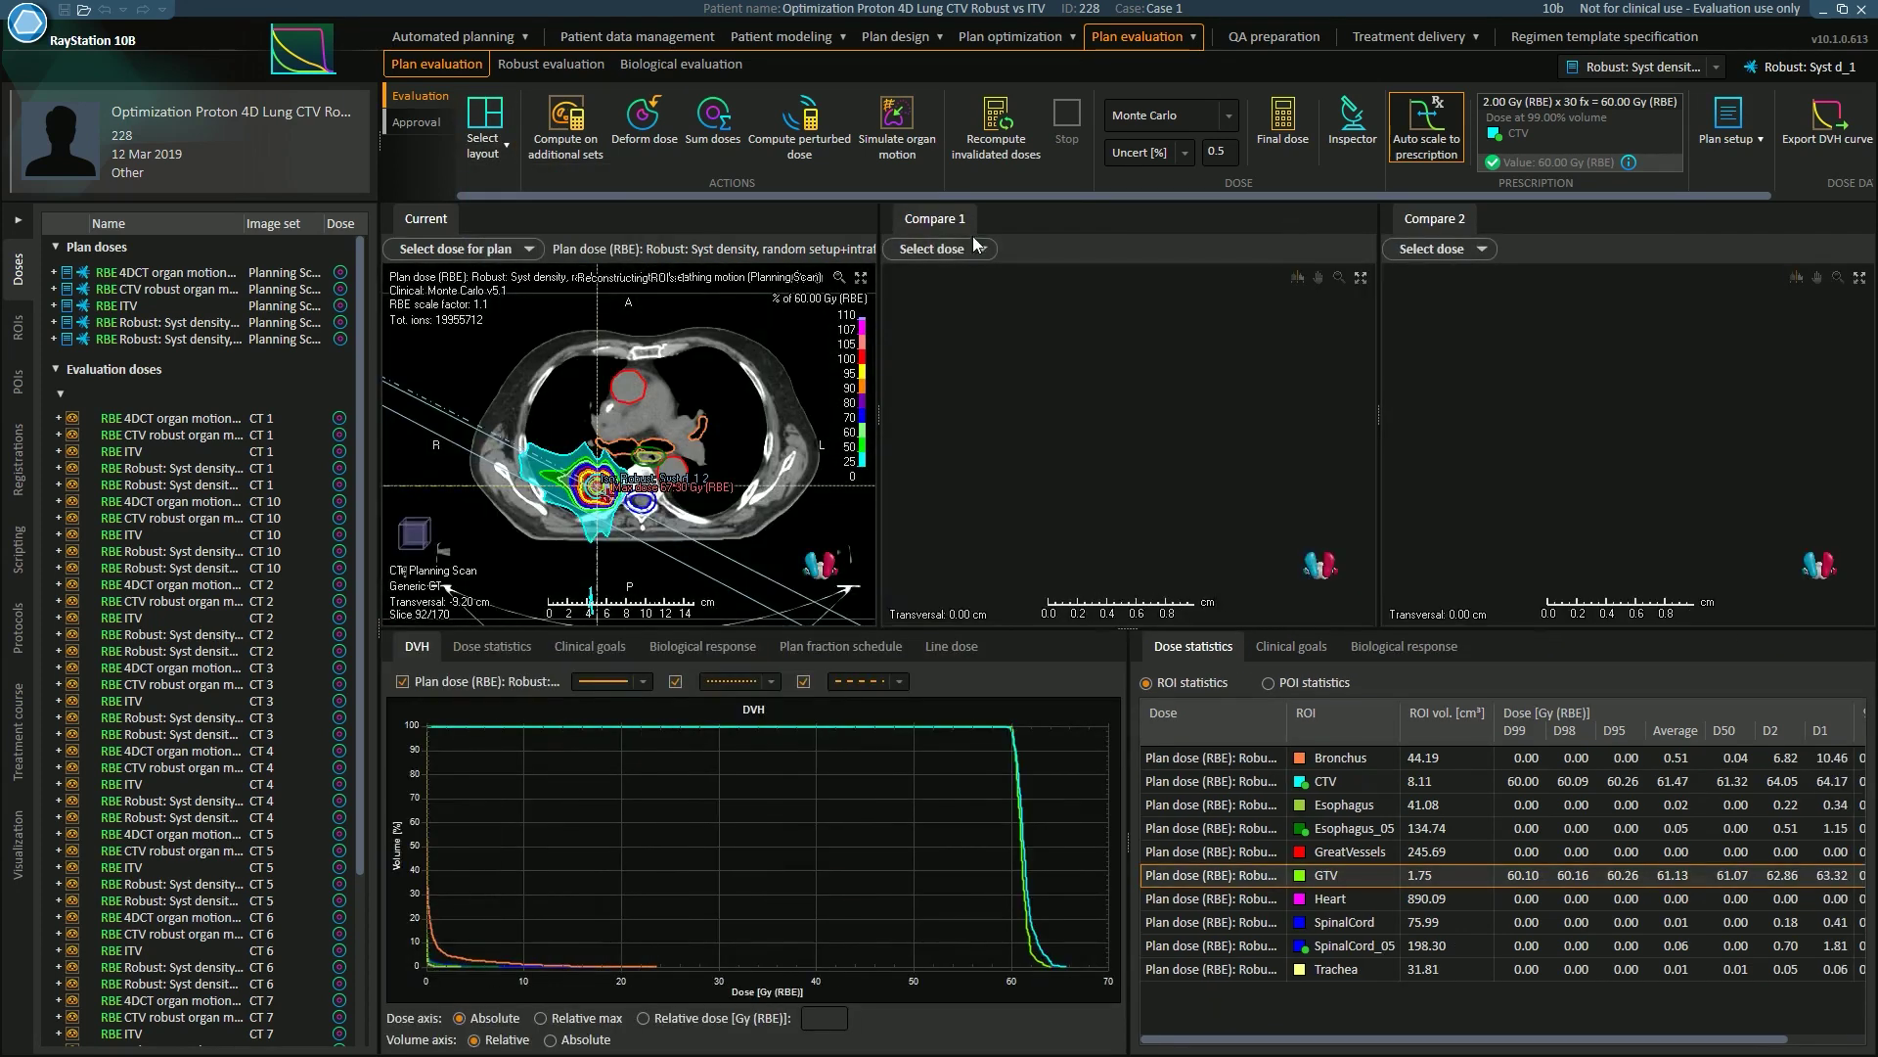
left_click(988, 248)
scroll(1110, 504, "down", 4)
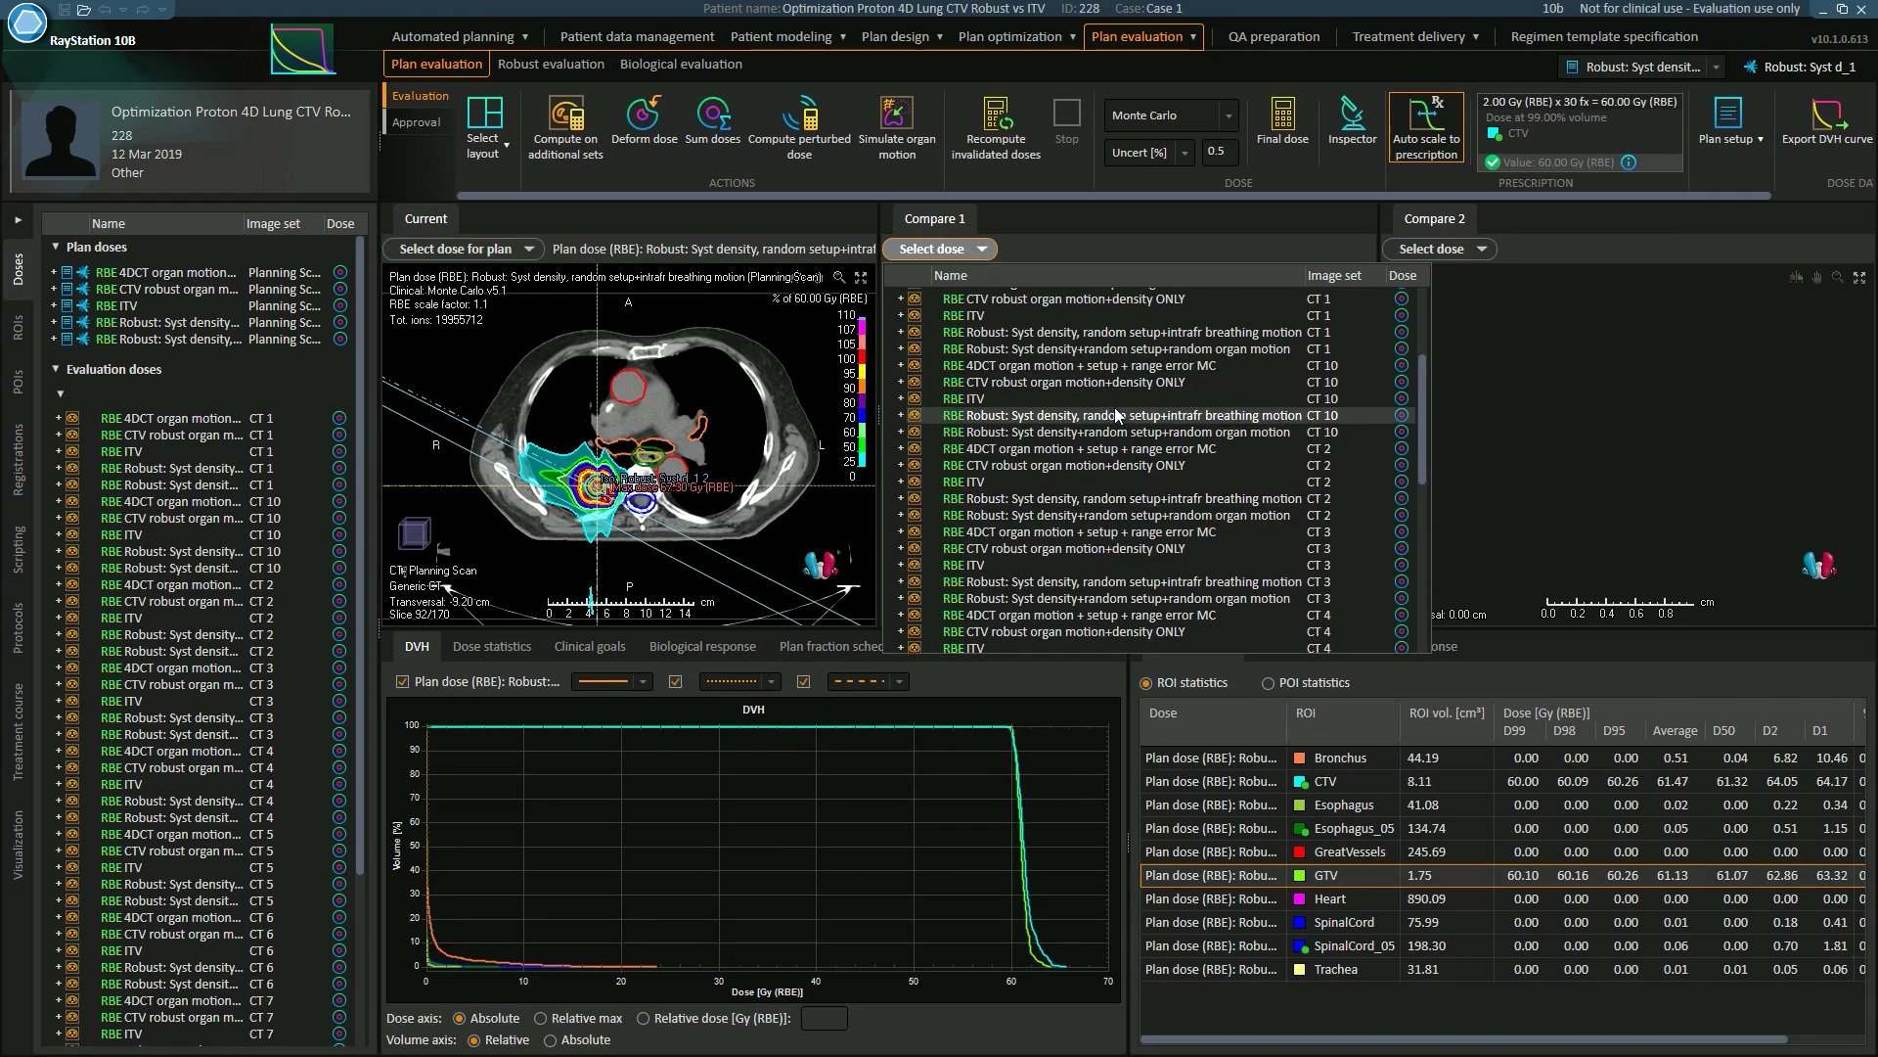
left_click(1113, 333)
- Load the CT 6 evaluation dose of the intrafraction breathing motion plan as second comparison and enlarge the DVH and dose statistics area
left_click(1438, 248)
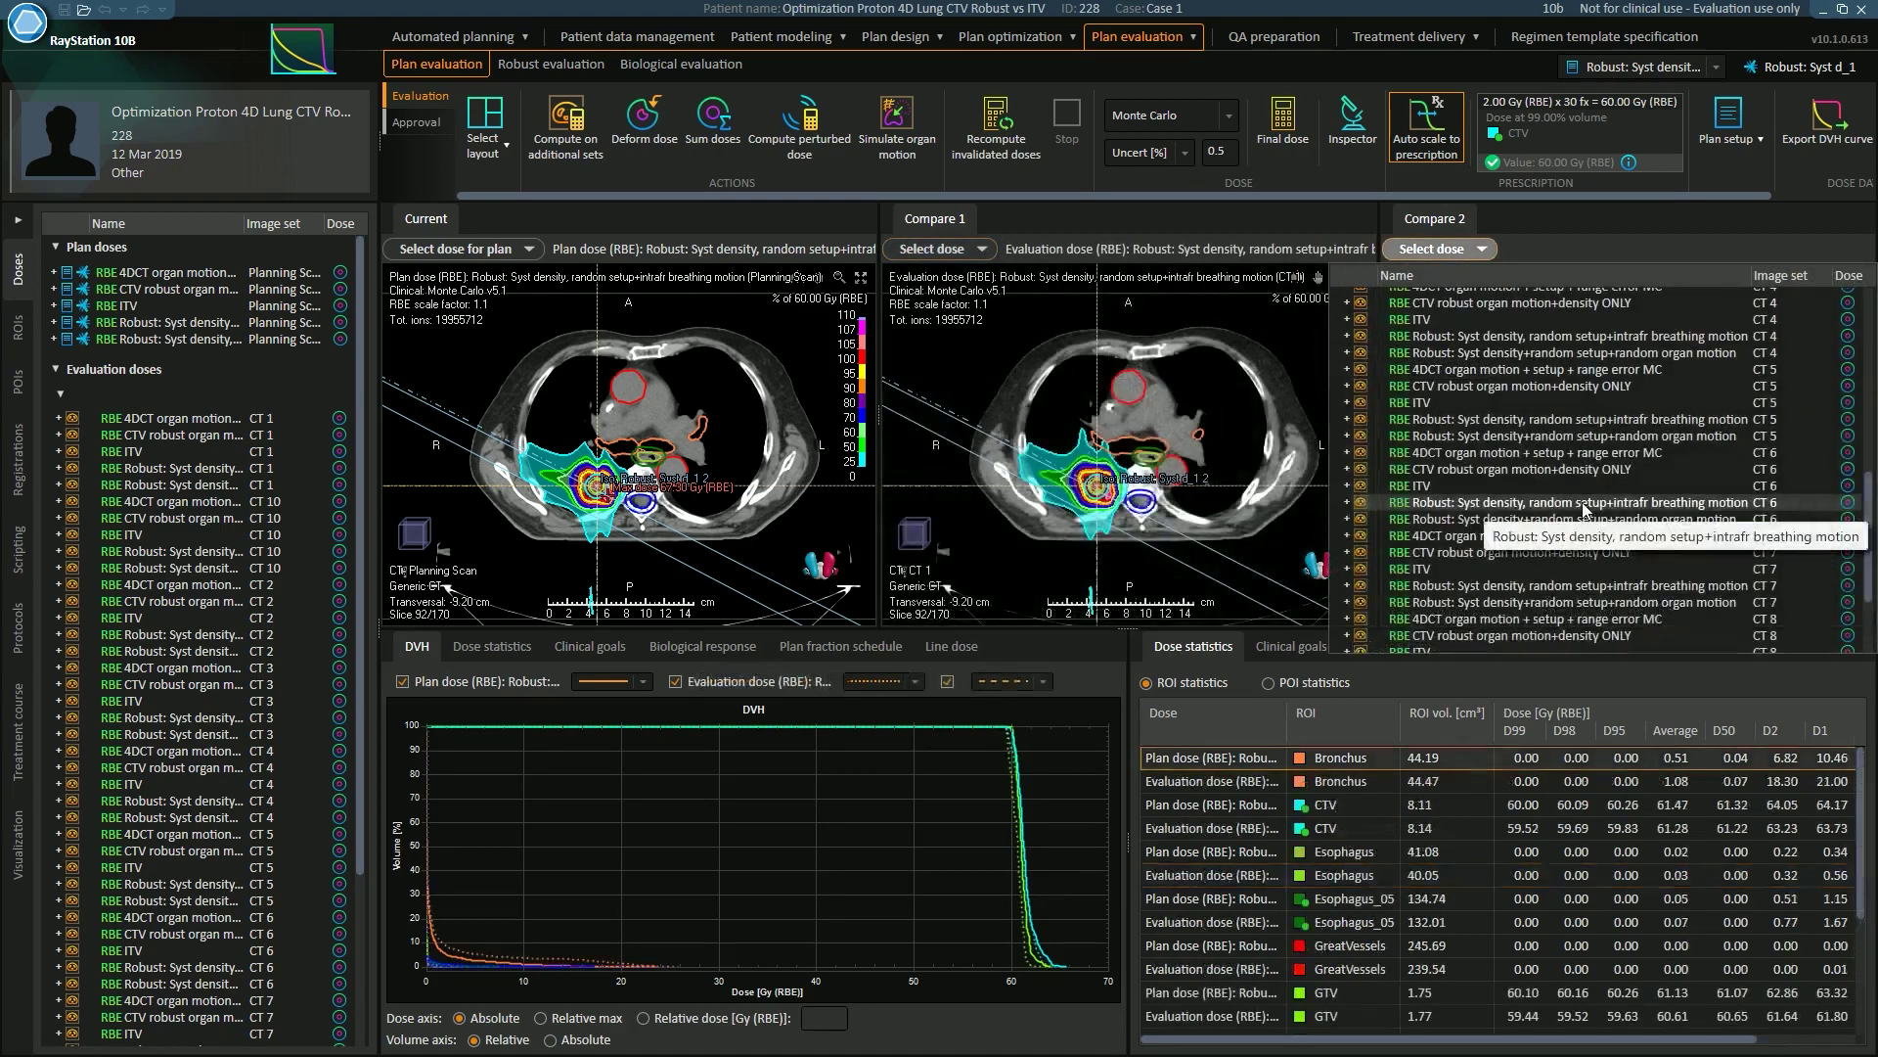
left_click(1585, 503)
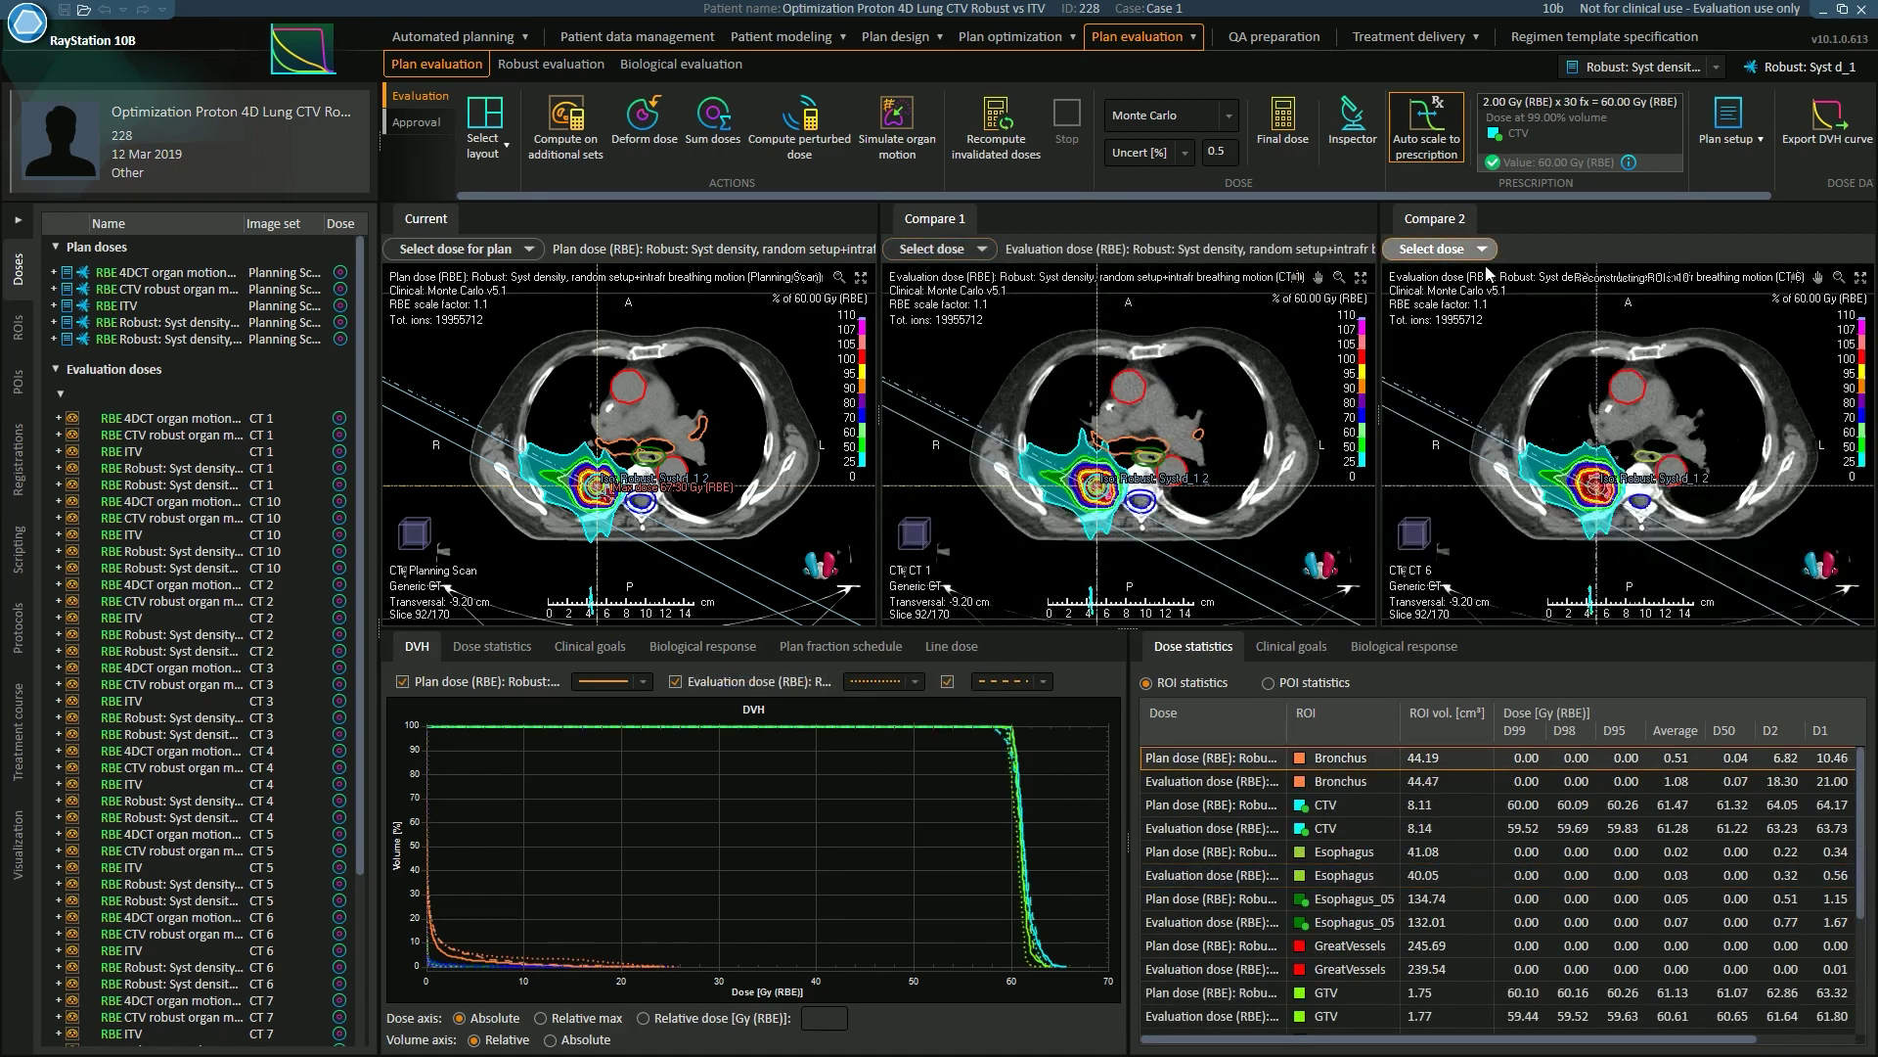
left_click_drag(1123, 629, 1123, 514)
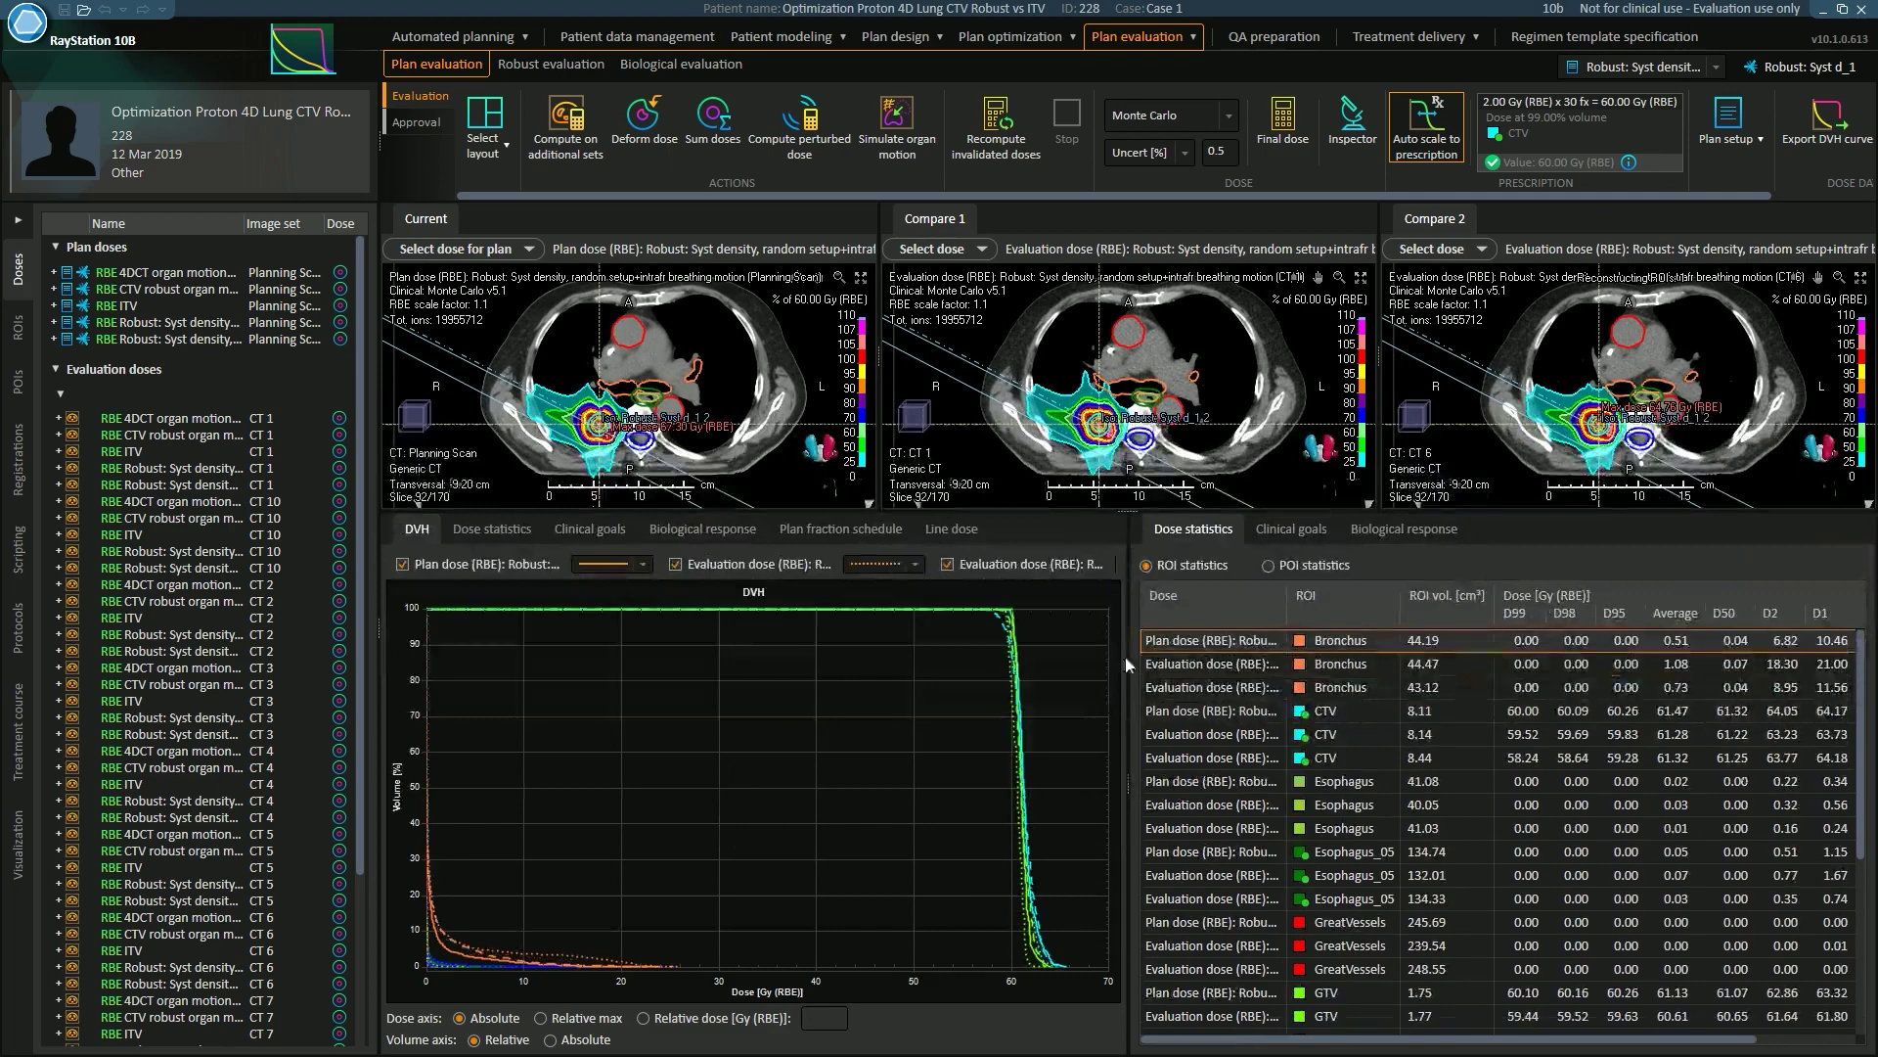
double_click(1087, 709)
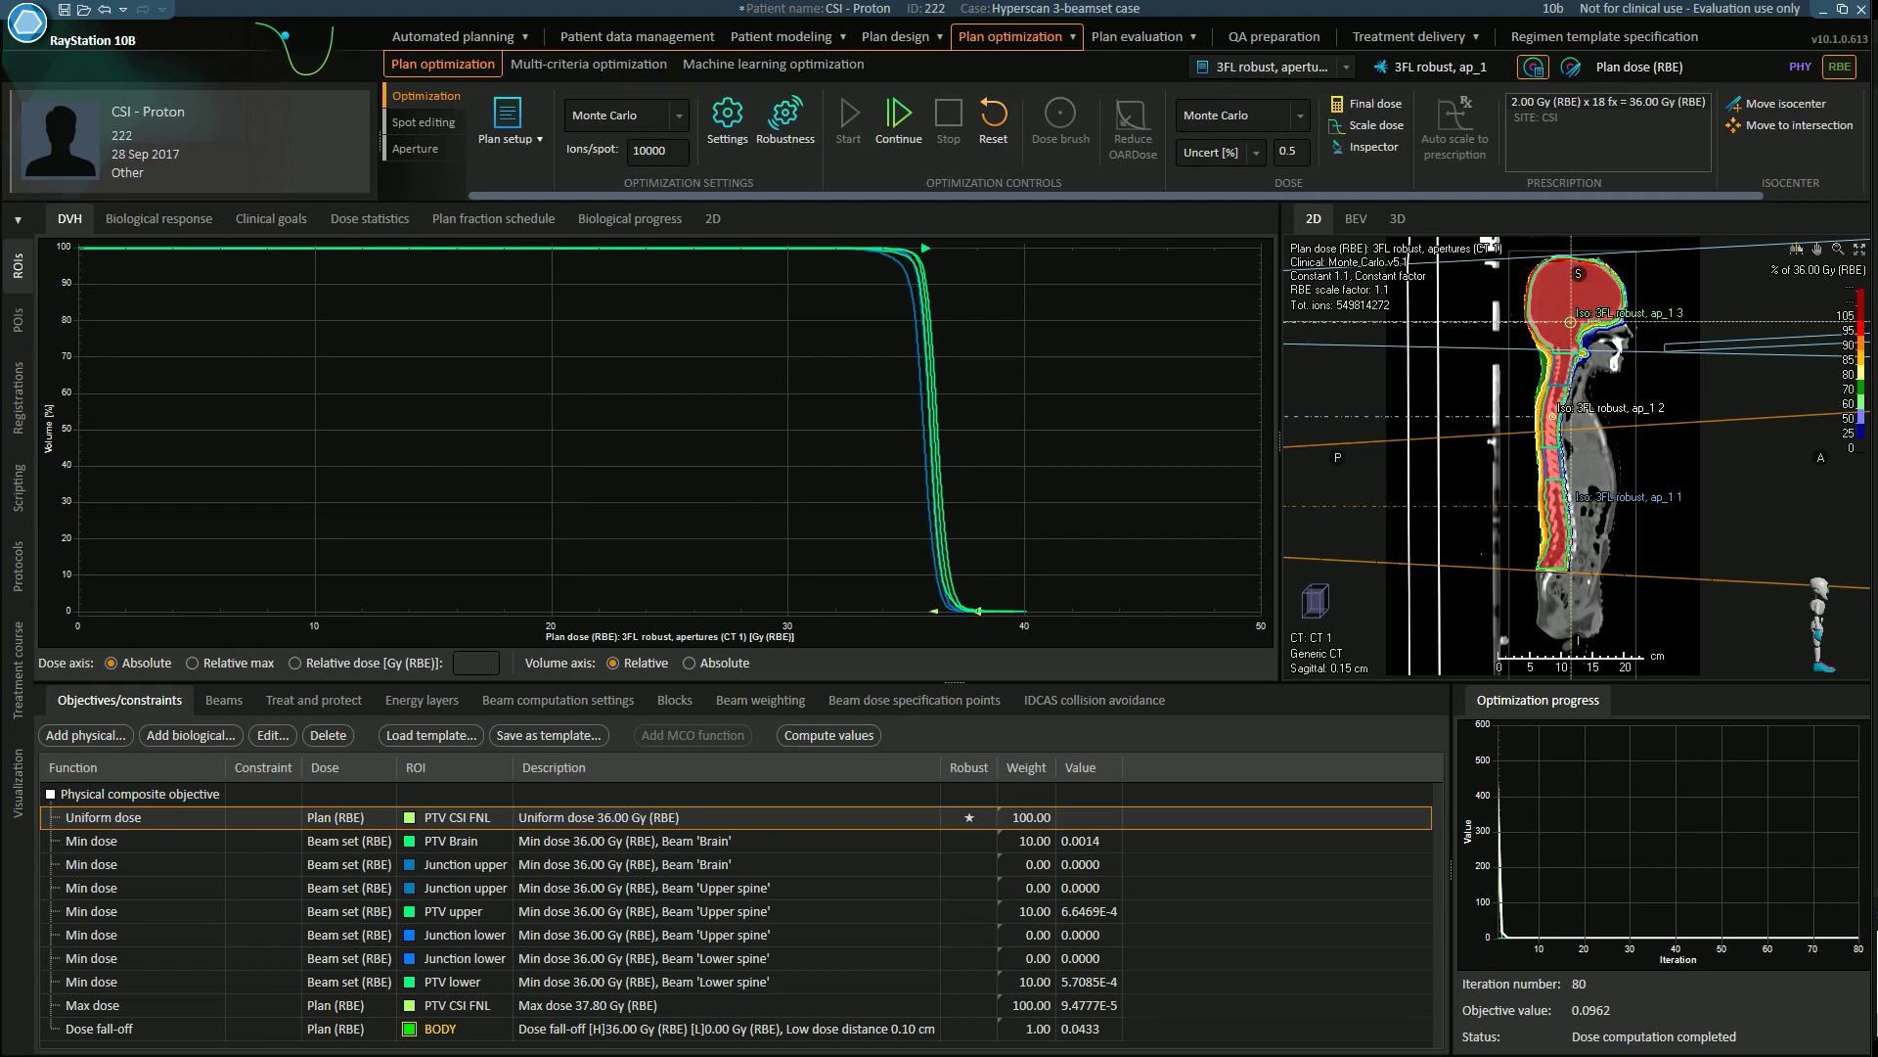
- Review the CSI plan's objectives and independent-isocenter robustness settings, and proceed to its plan evaluation
mouse_move(1566, 391)
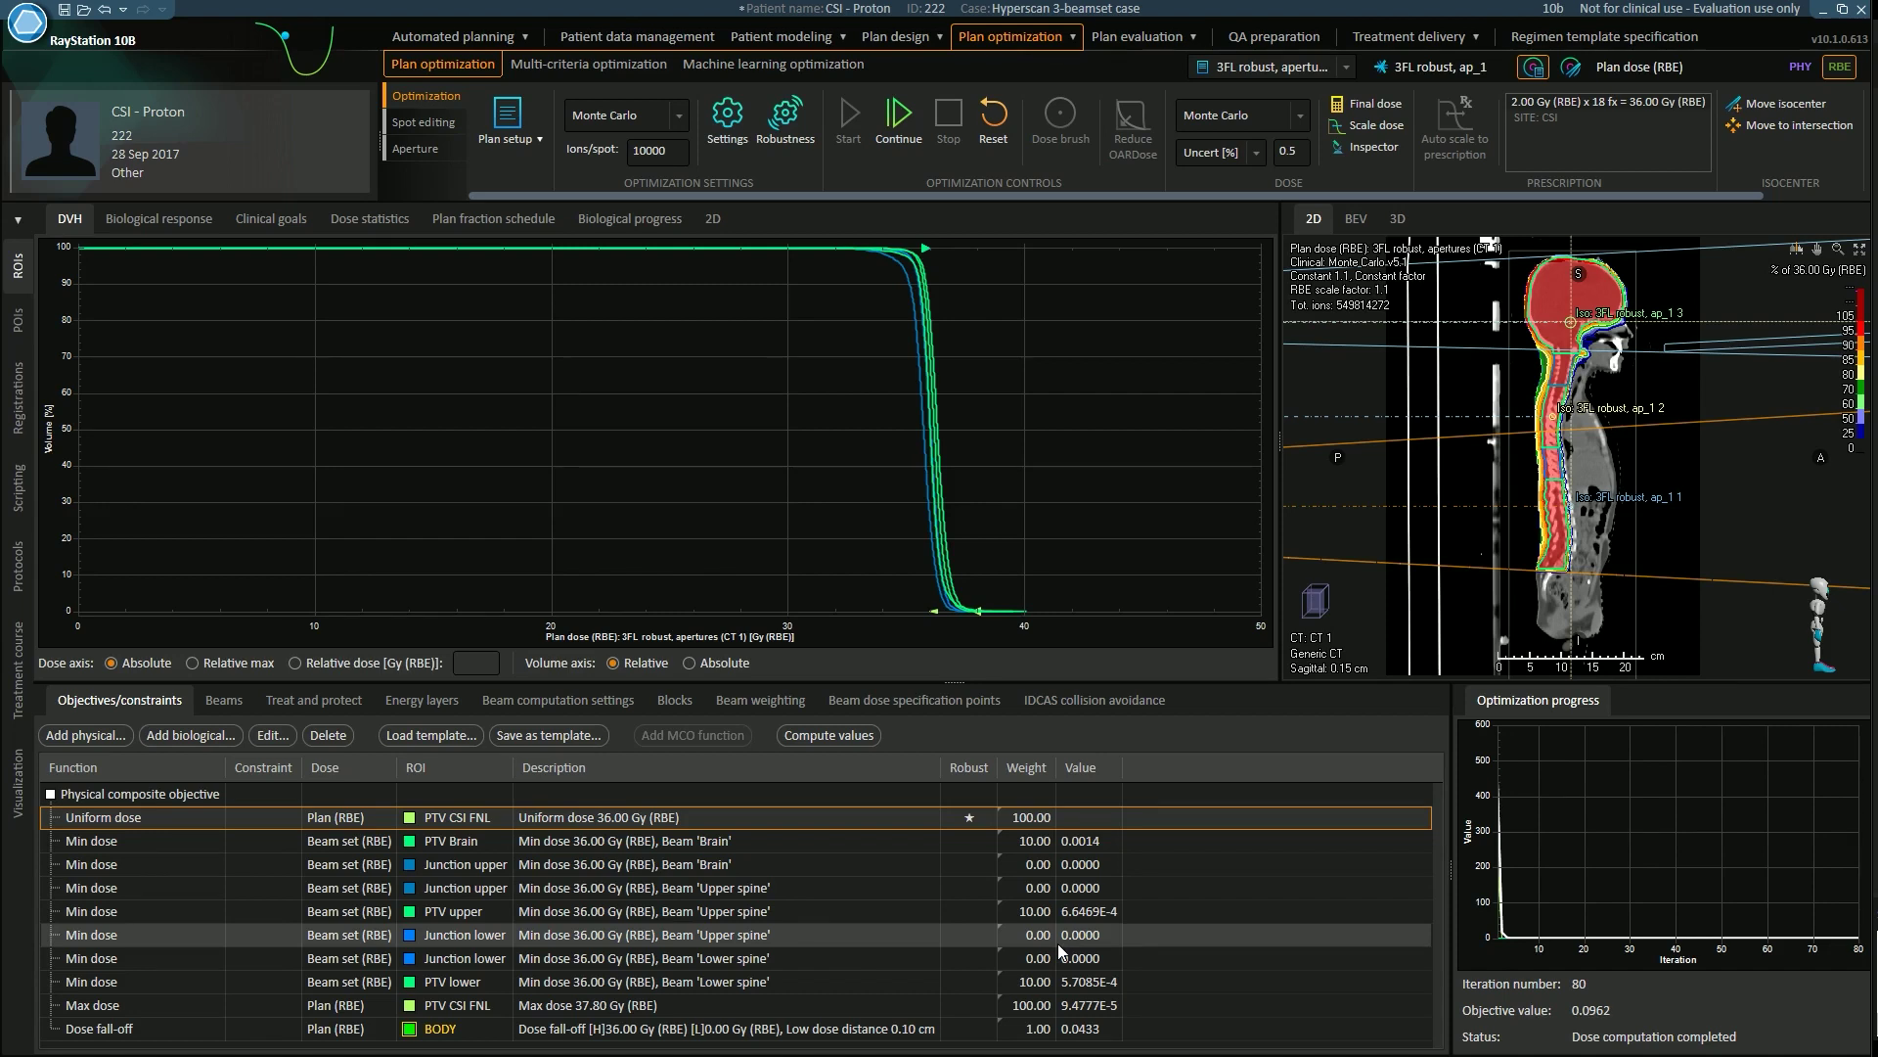
mouse_move(968, 819)
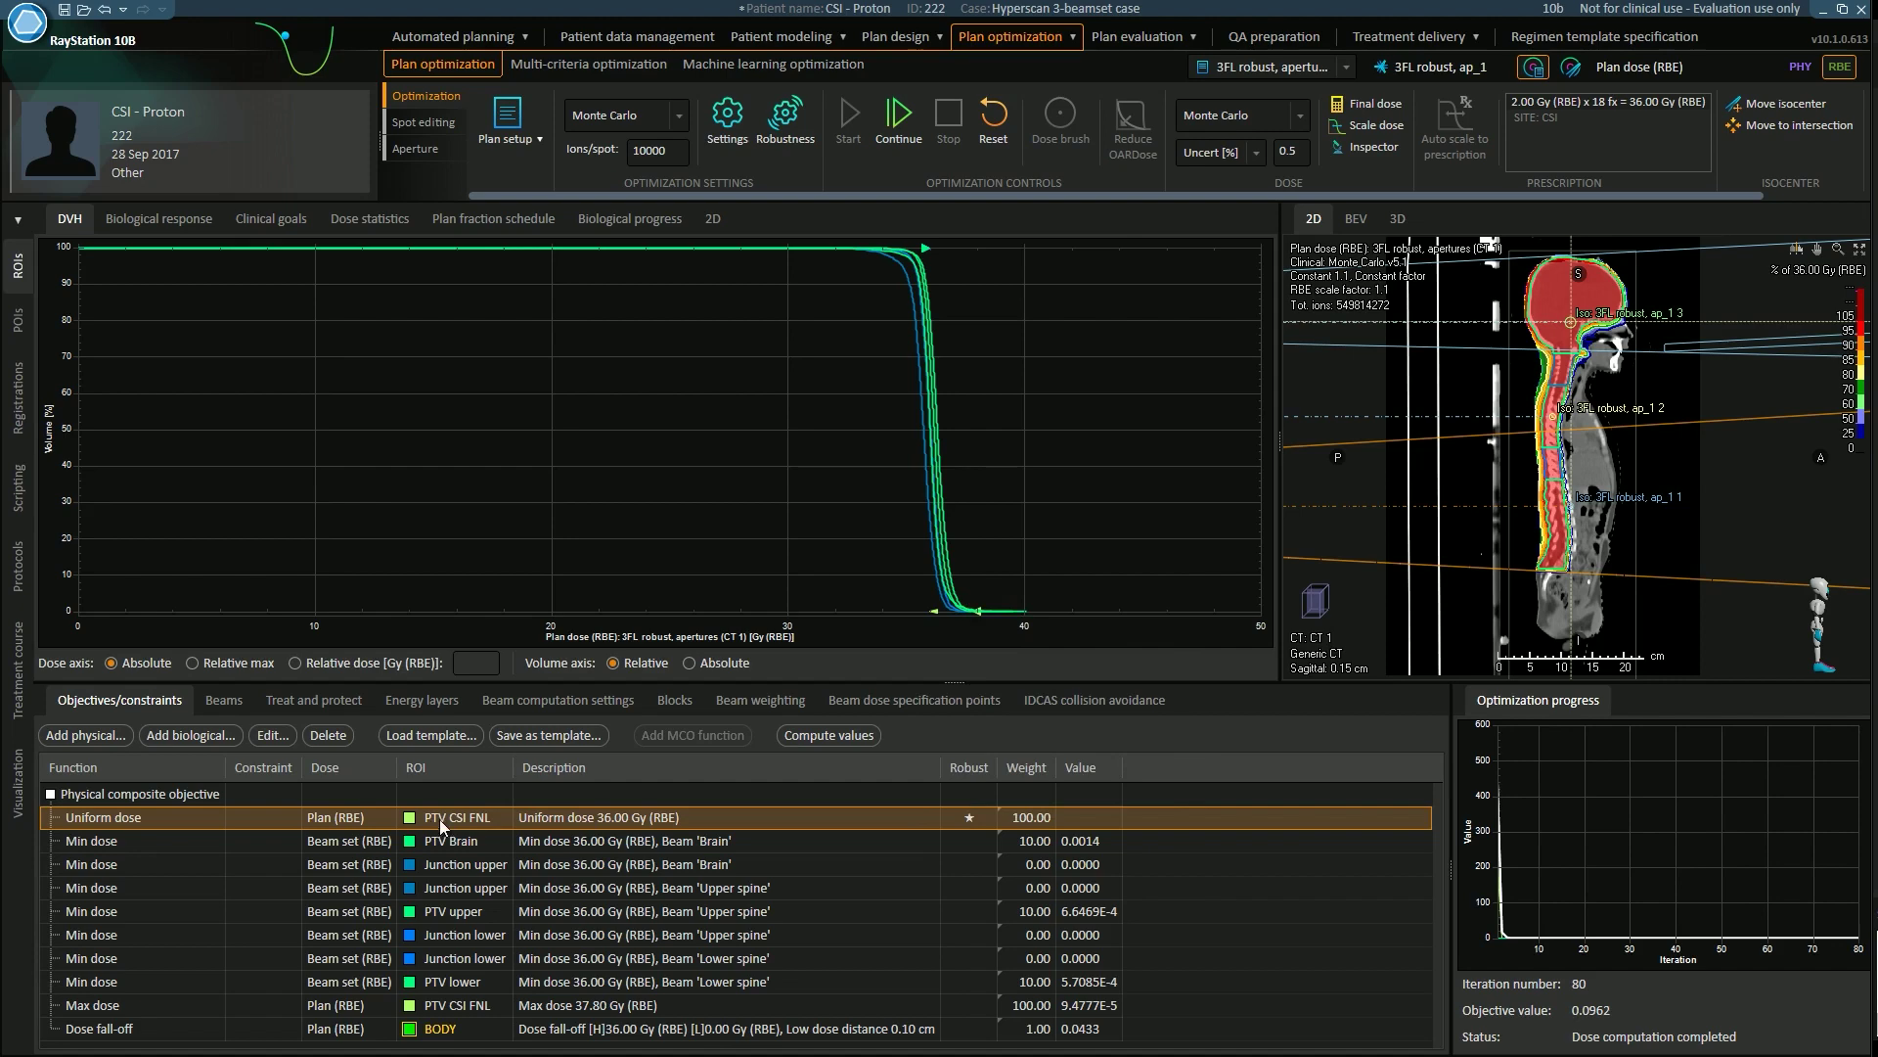
left_click(785, 112)
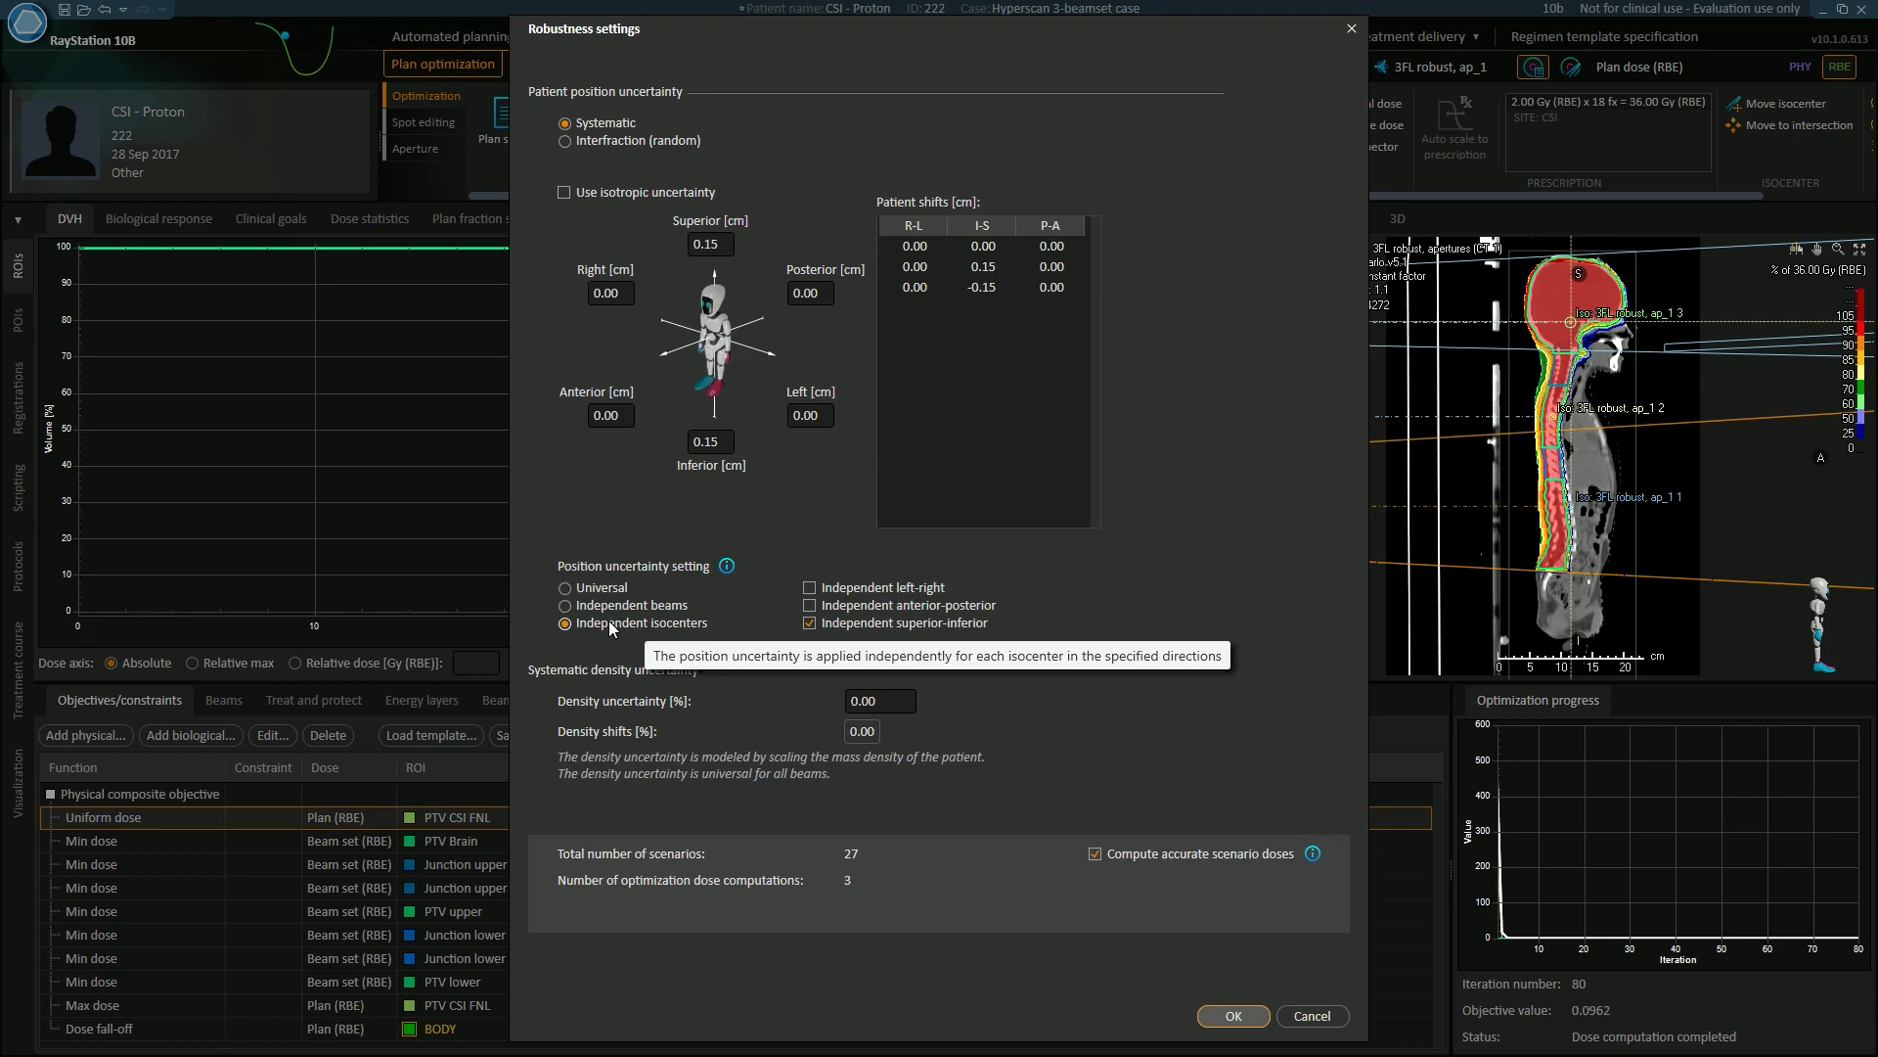
left_click(1335, 1018)
left_click(1154, 36)
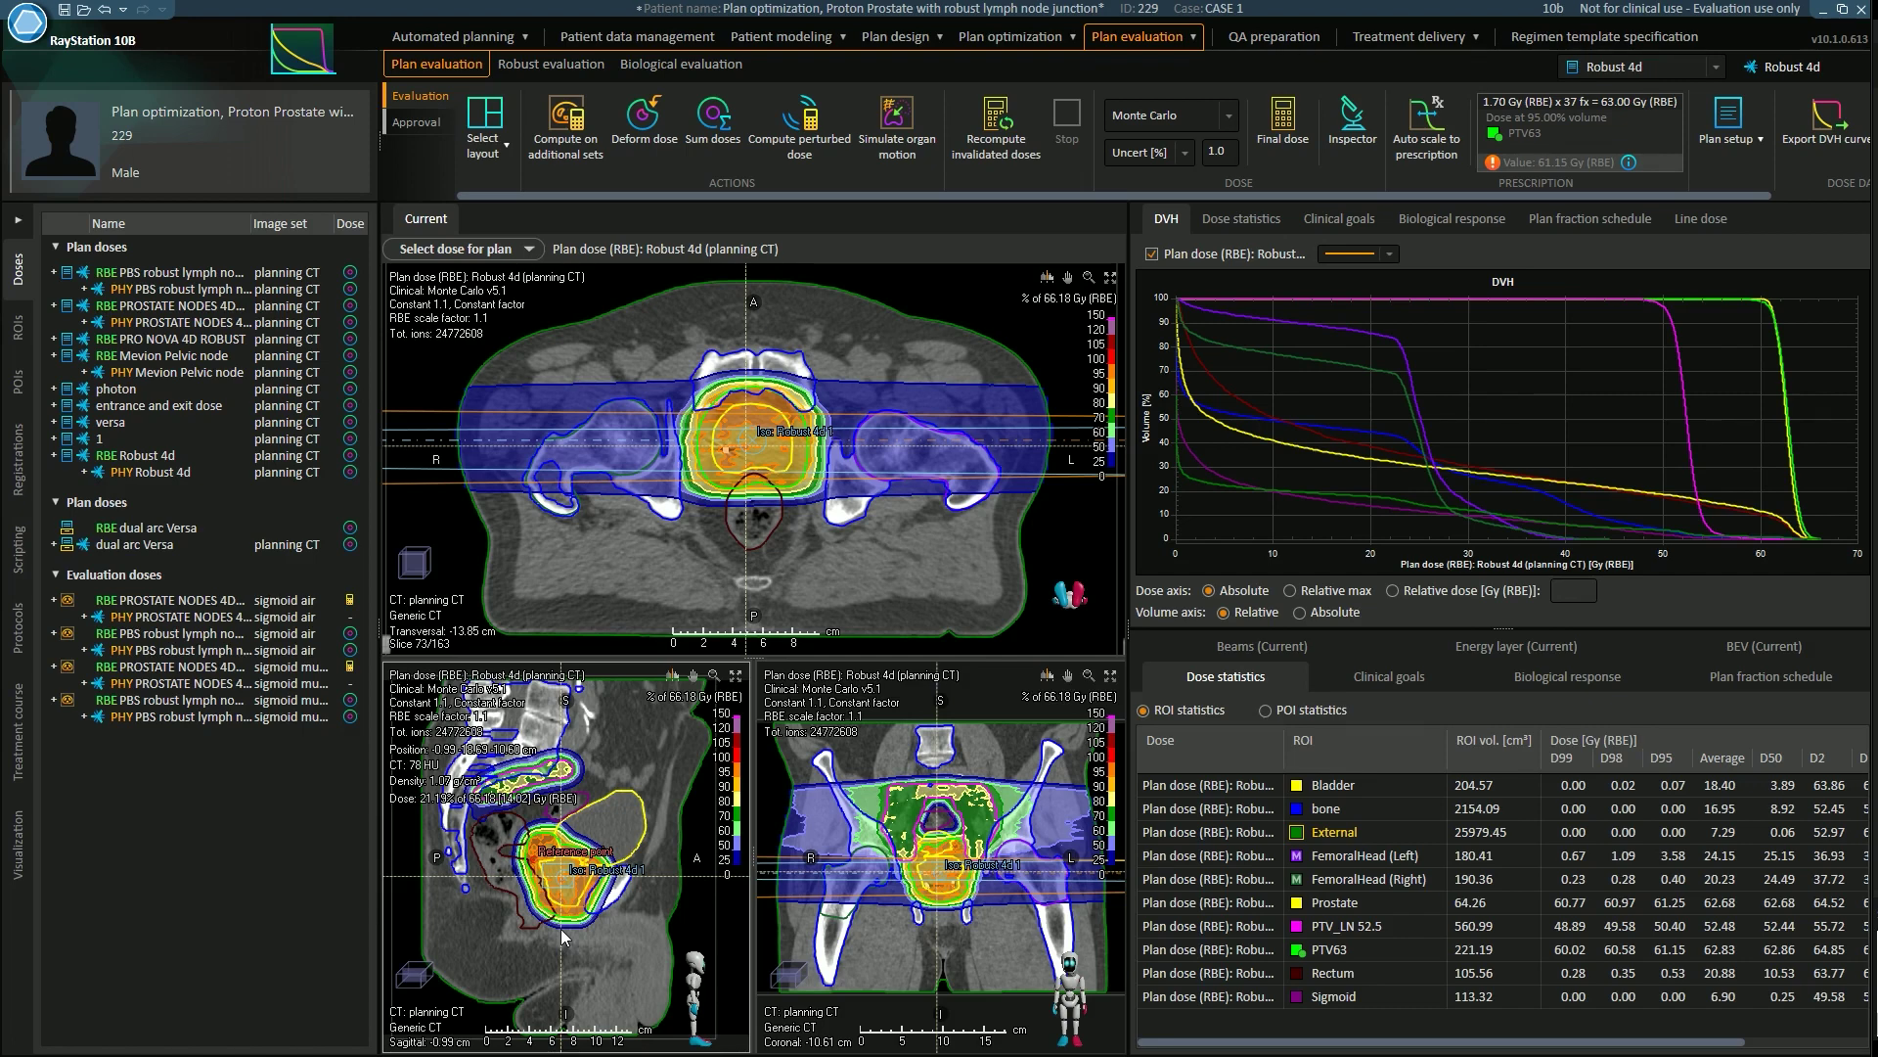
- Start generating simulated organ motion image sets from the prostate planning CT, with Prostate as the motion ROI
scroll(642, 325, "down", 1)
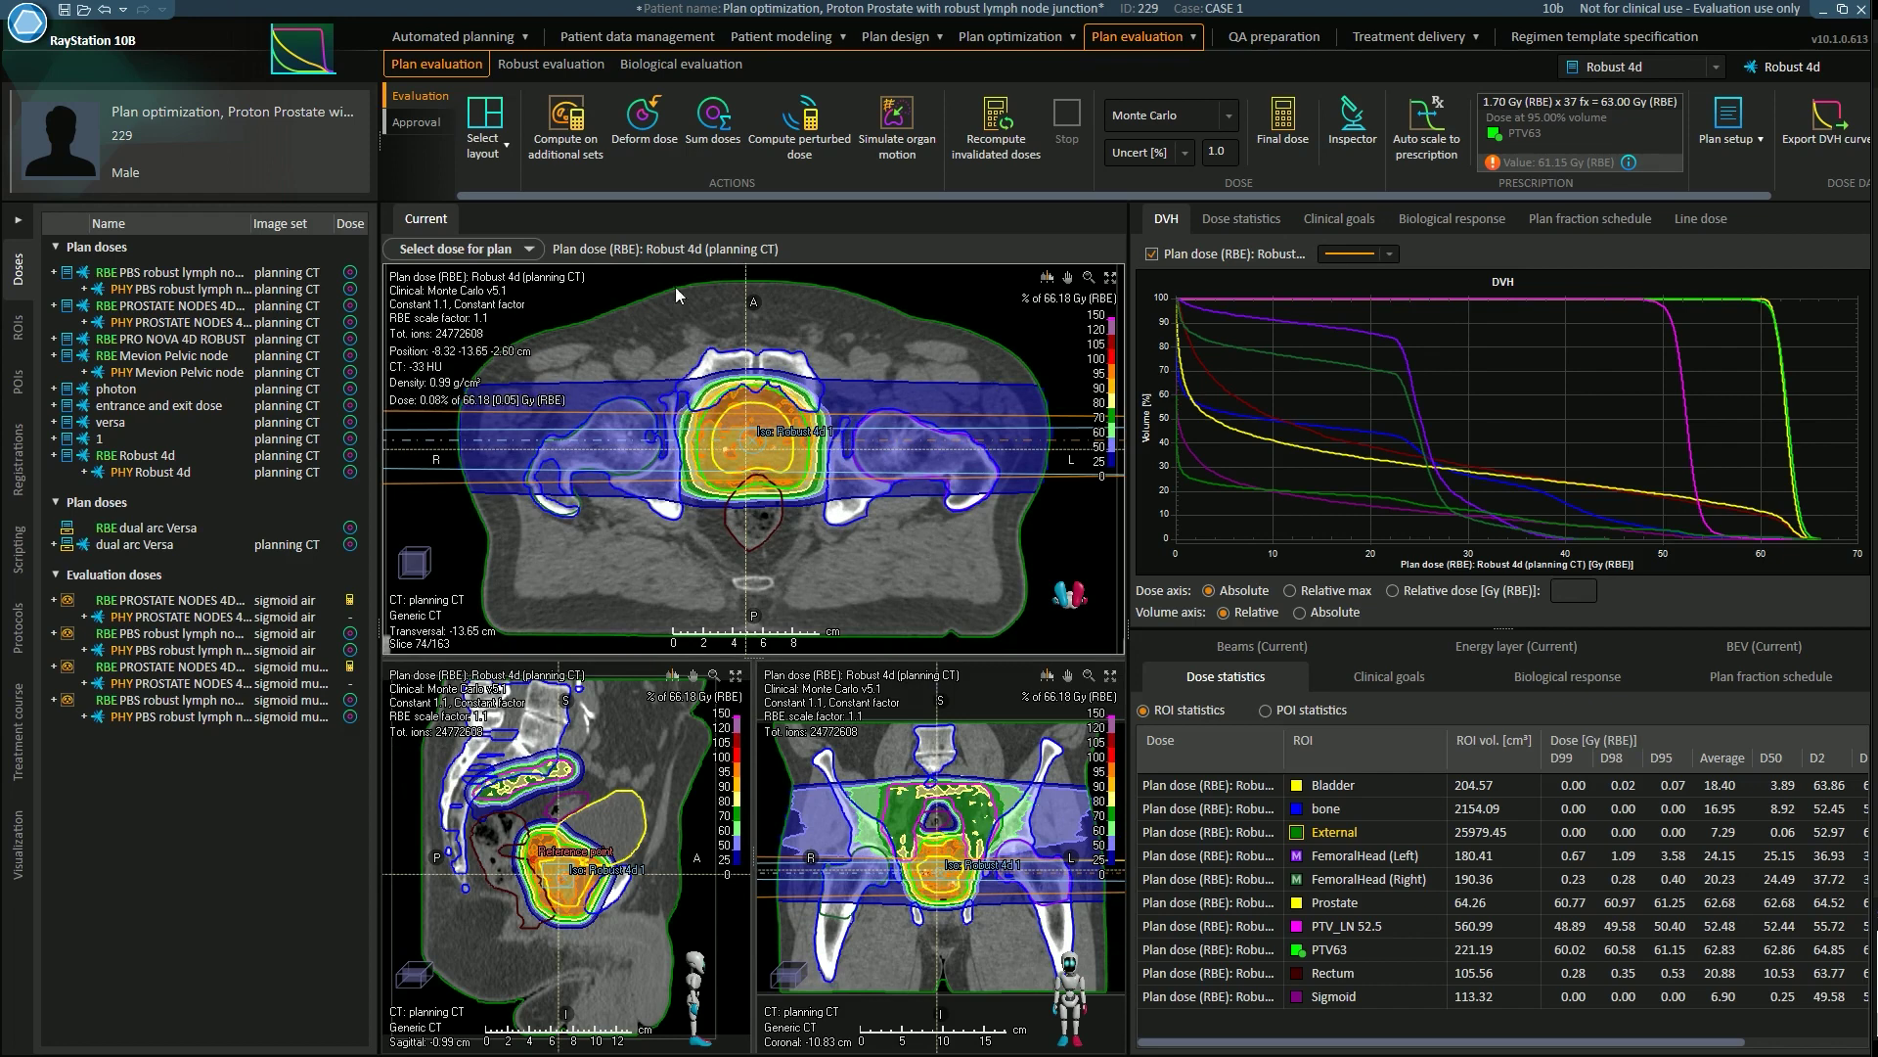
scroll(643, 325, "up", 1)
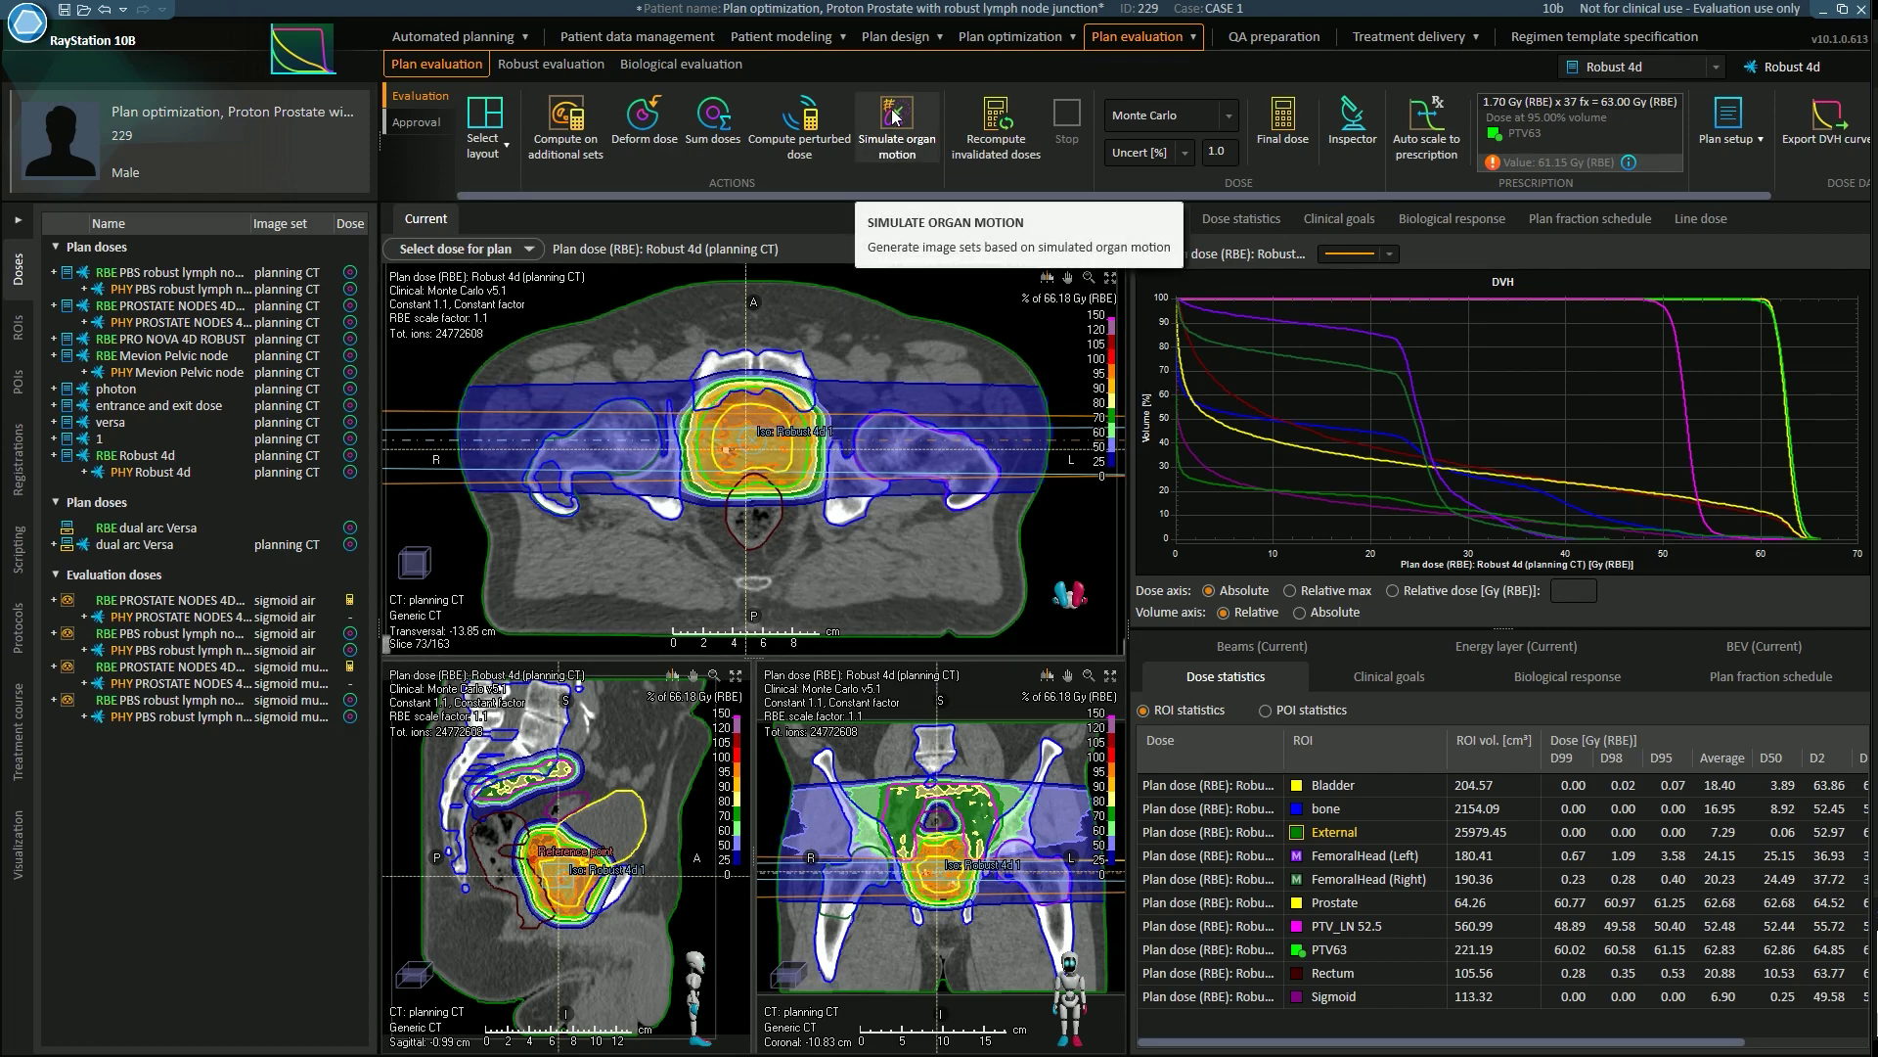
left_click(893, 115)
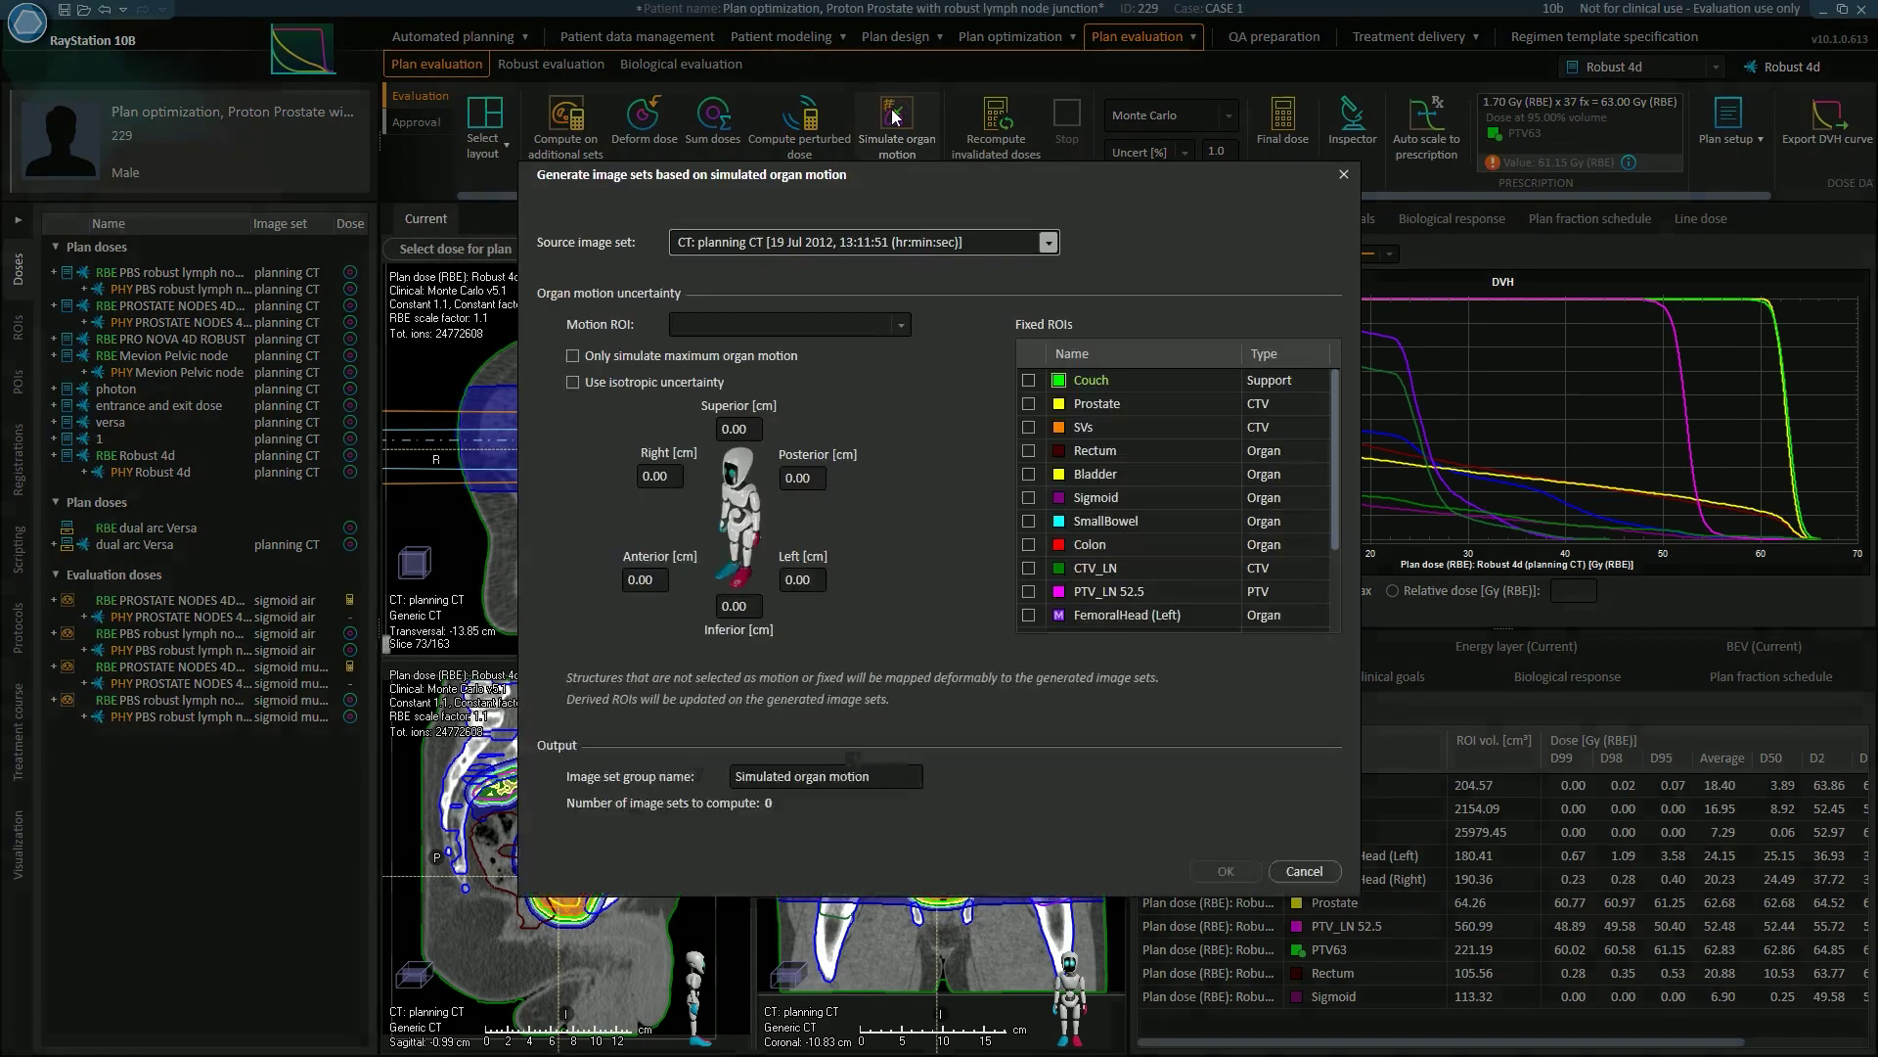
left_click(845, 325)
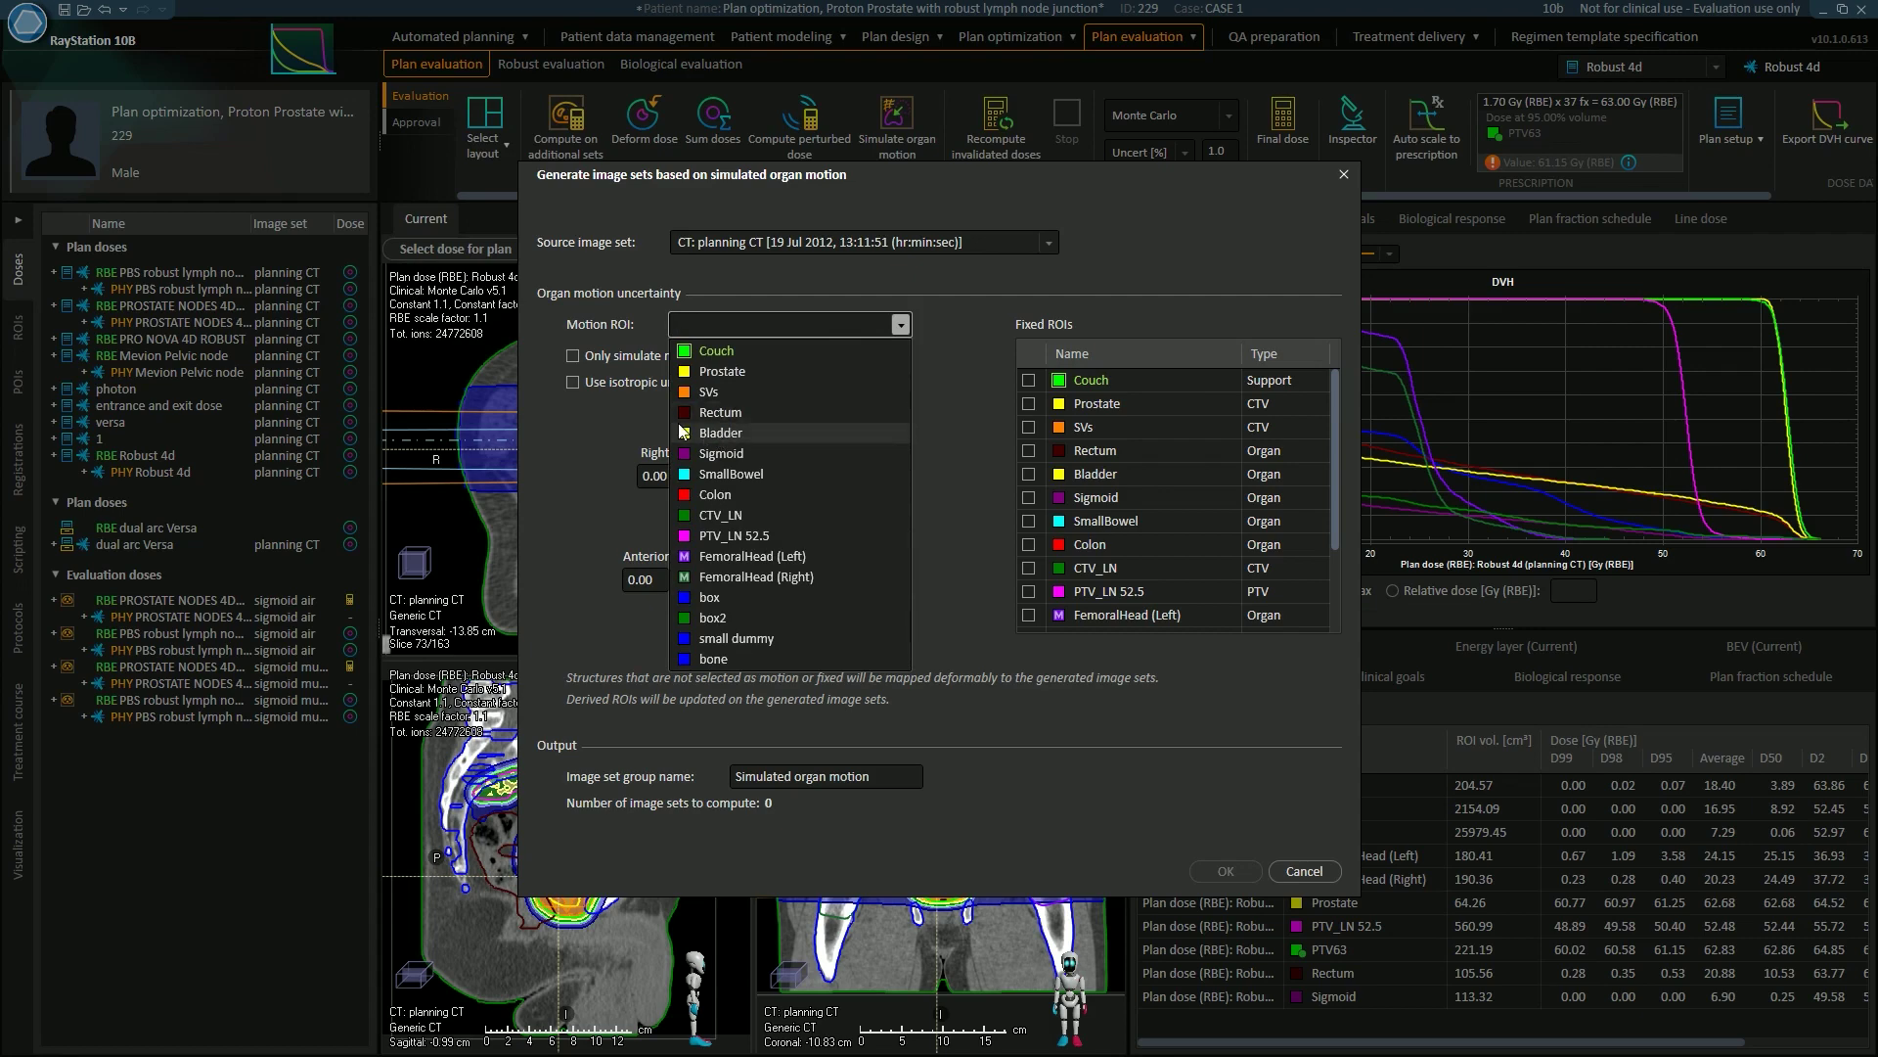
left_click(769, 371)
- Apply an isotropic organ motion uncertainty of 0.50 cm and look through the available fixed ROIs
left_click(573, 382)
left_click(574, 382)
left_click(573, 383)
left_click(752, 428)
type("0.5")
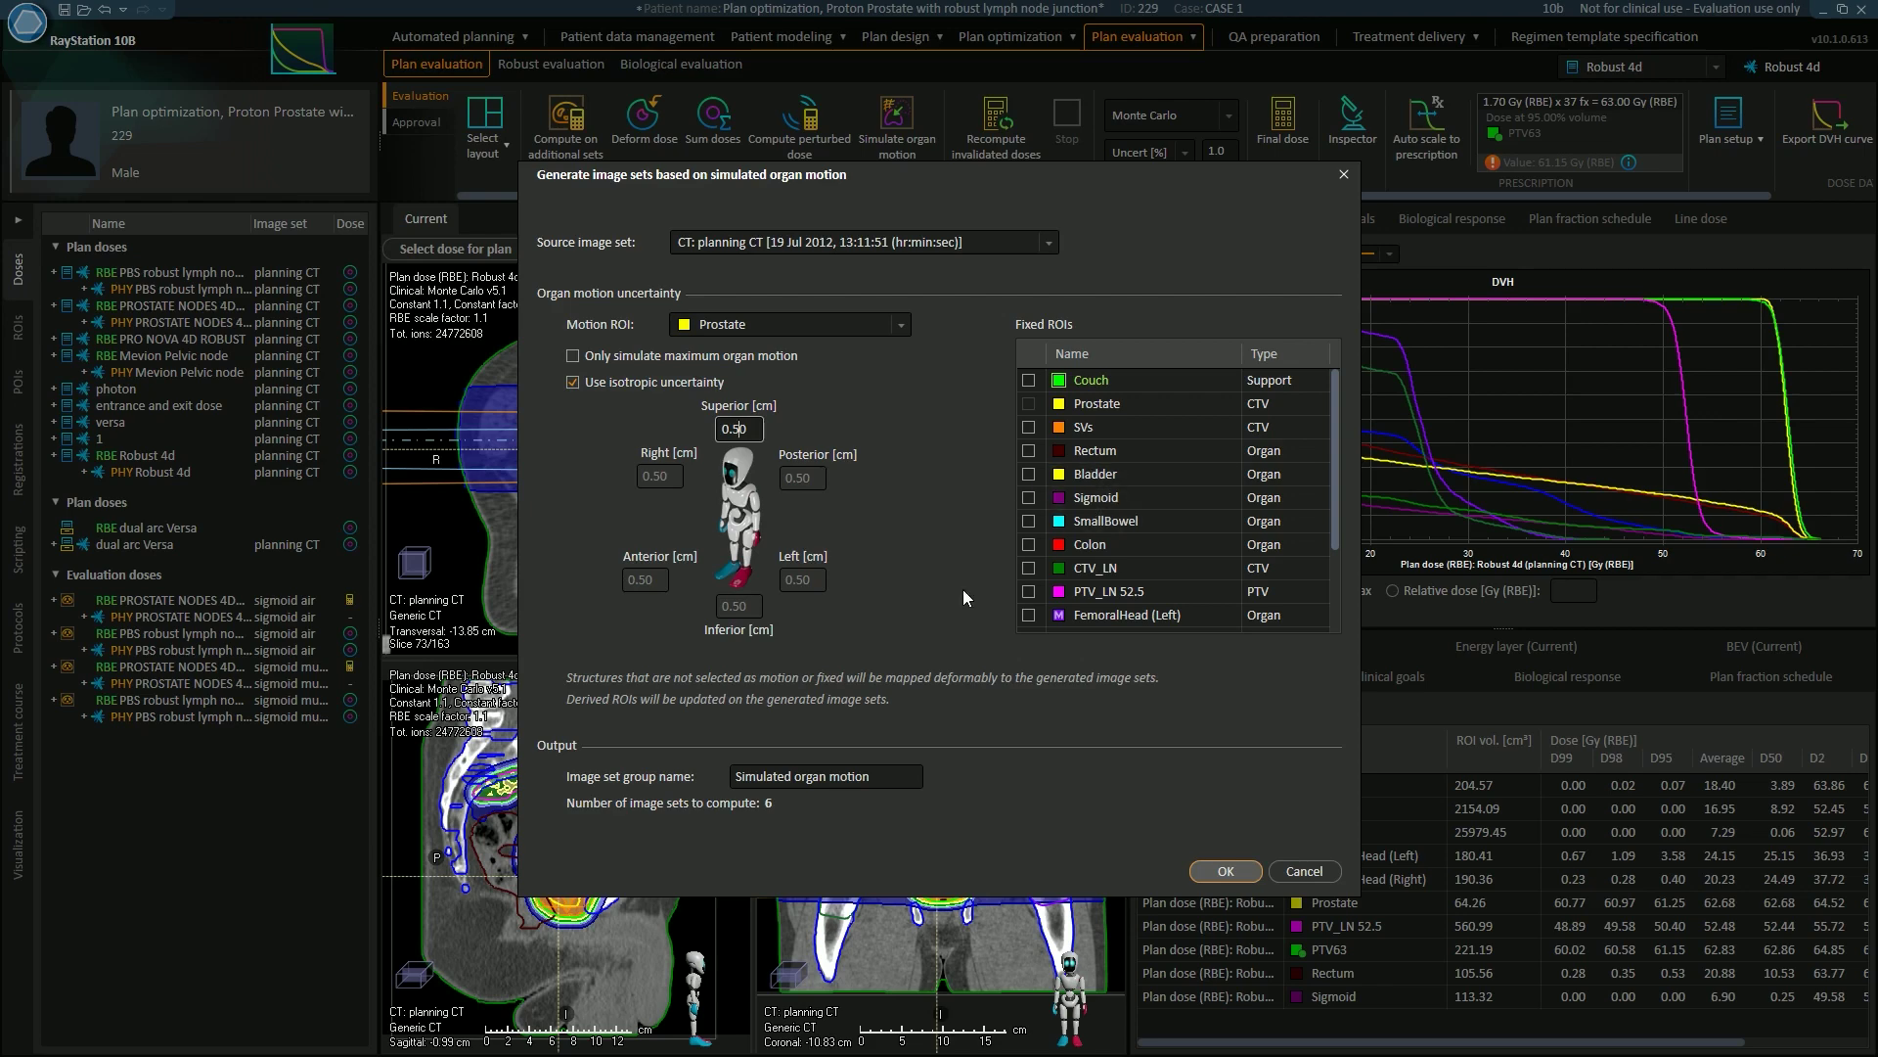
left_click_drag(1336, 442, 1302, 583)
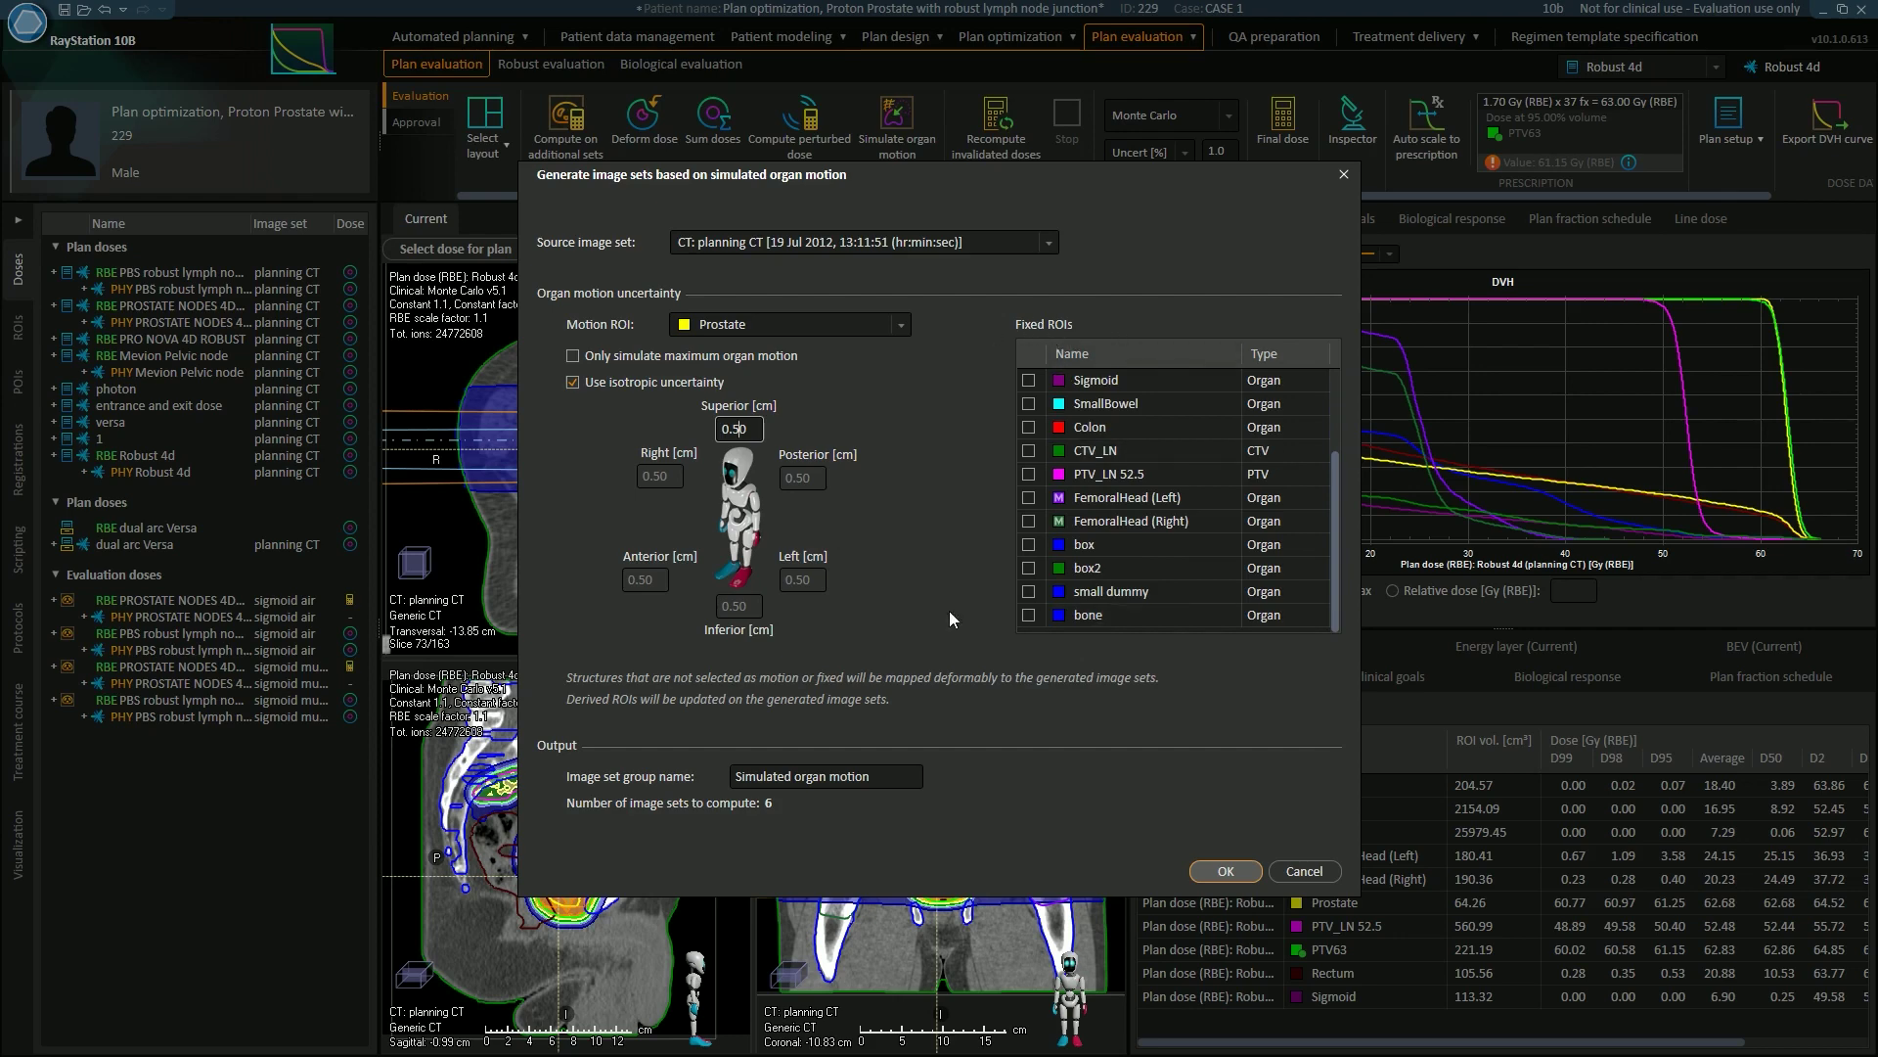
- Keep the bone ROI fixed and generate the image sets in the Simulated organ motion group
left_click(1028, 615)
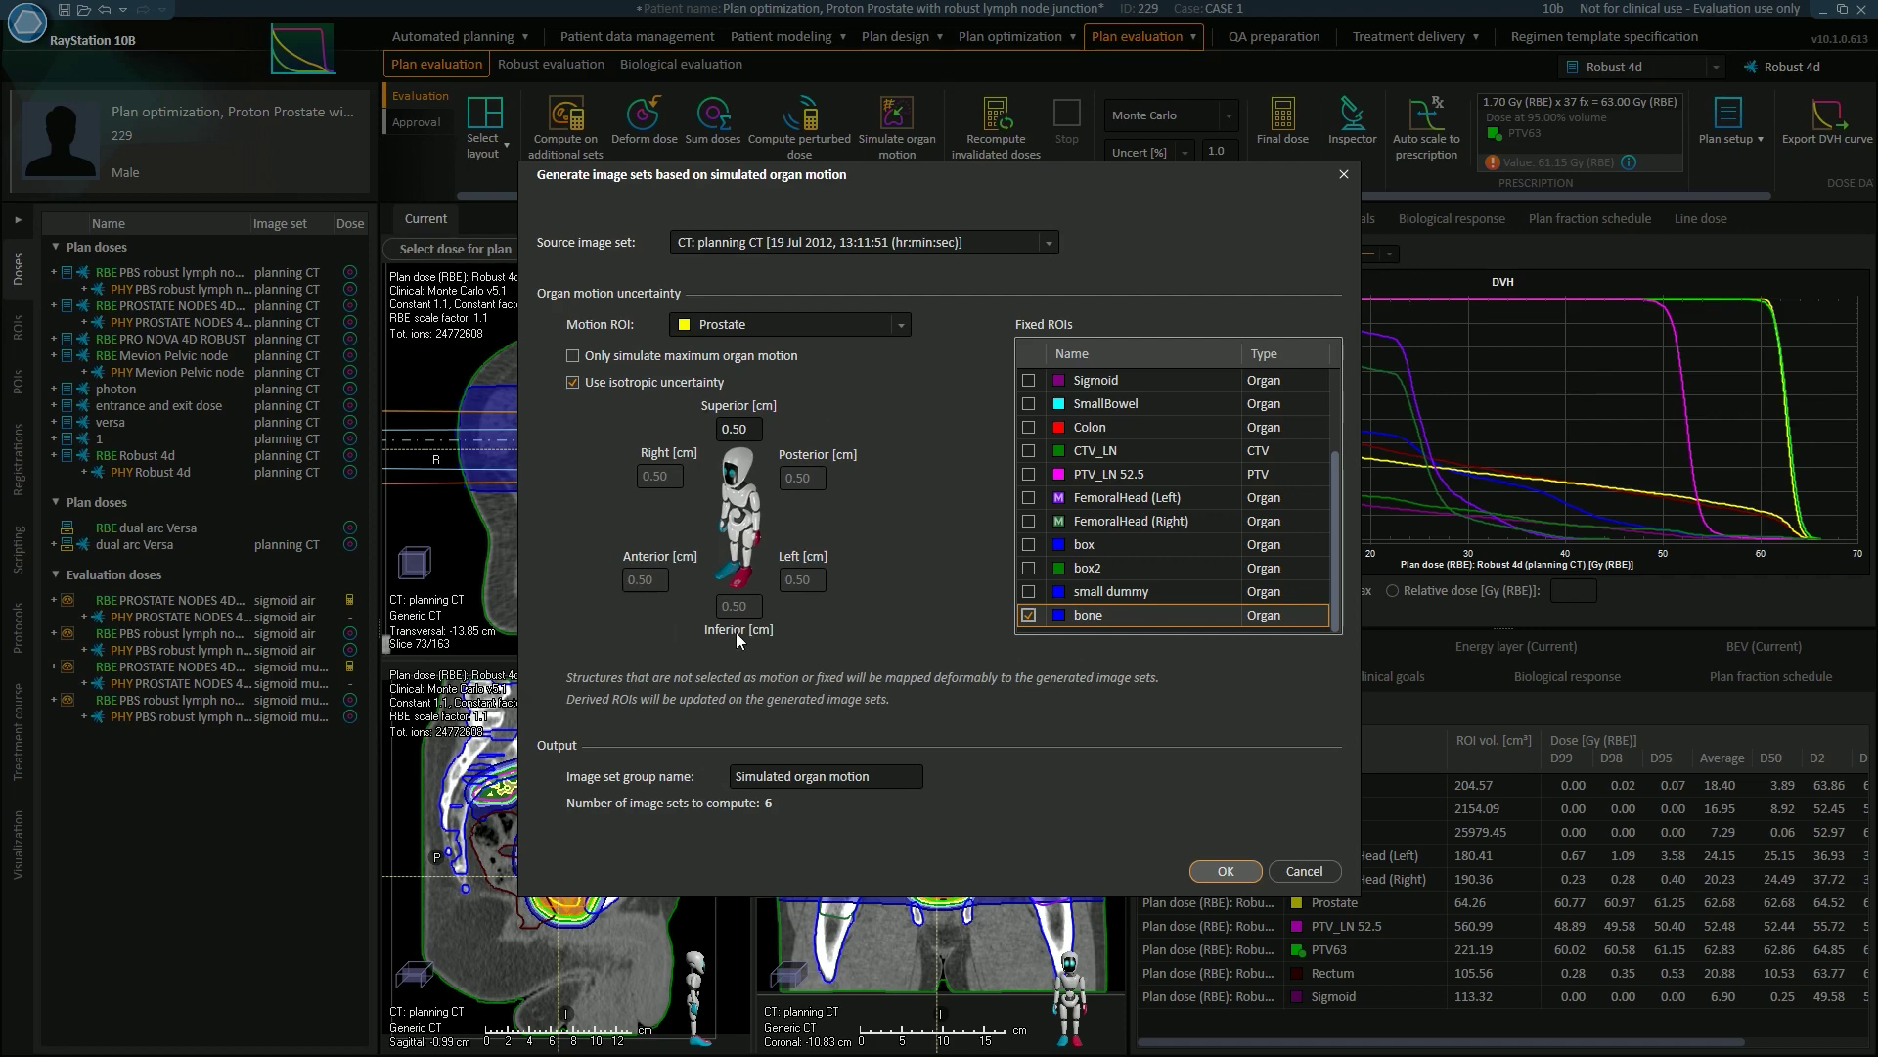
left_click(1225, 871)
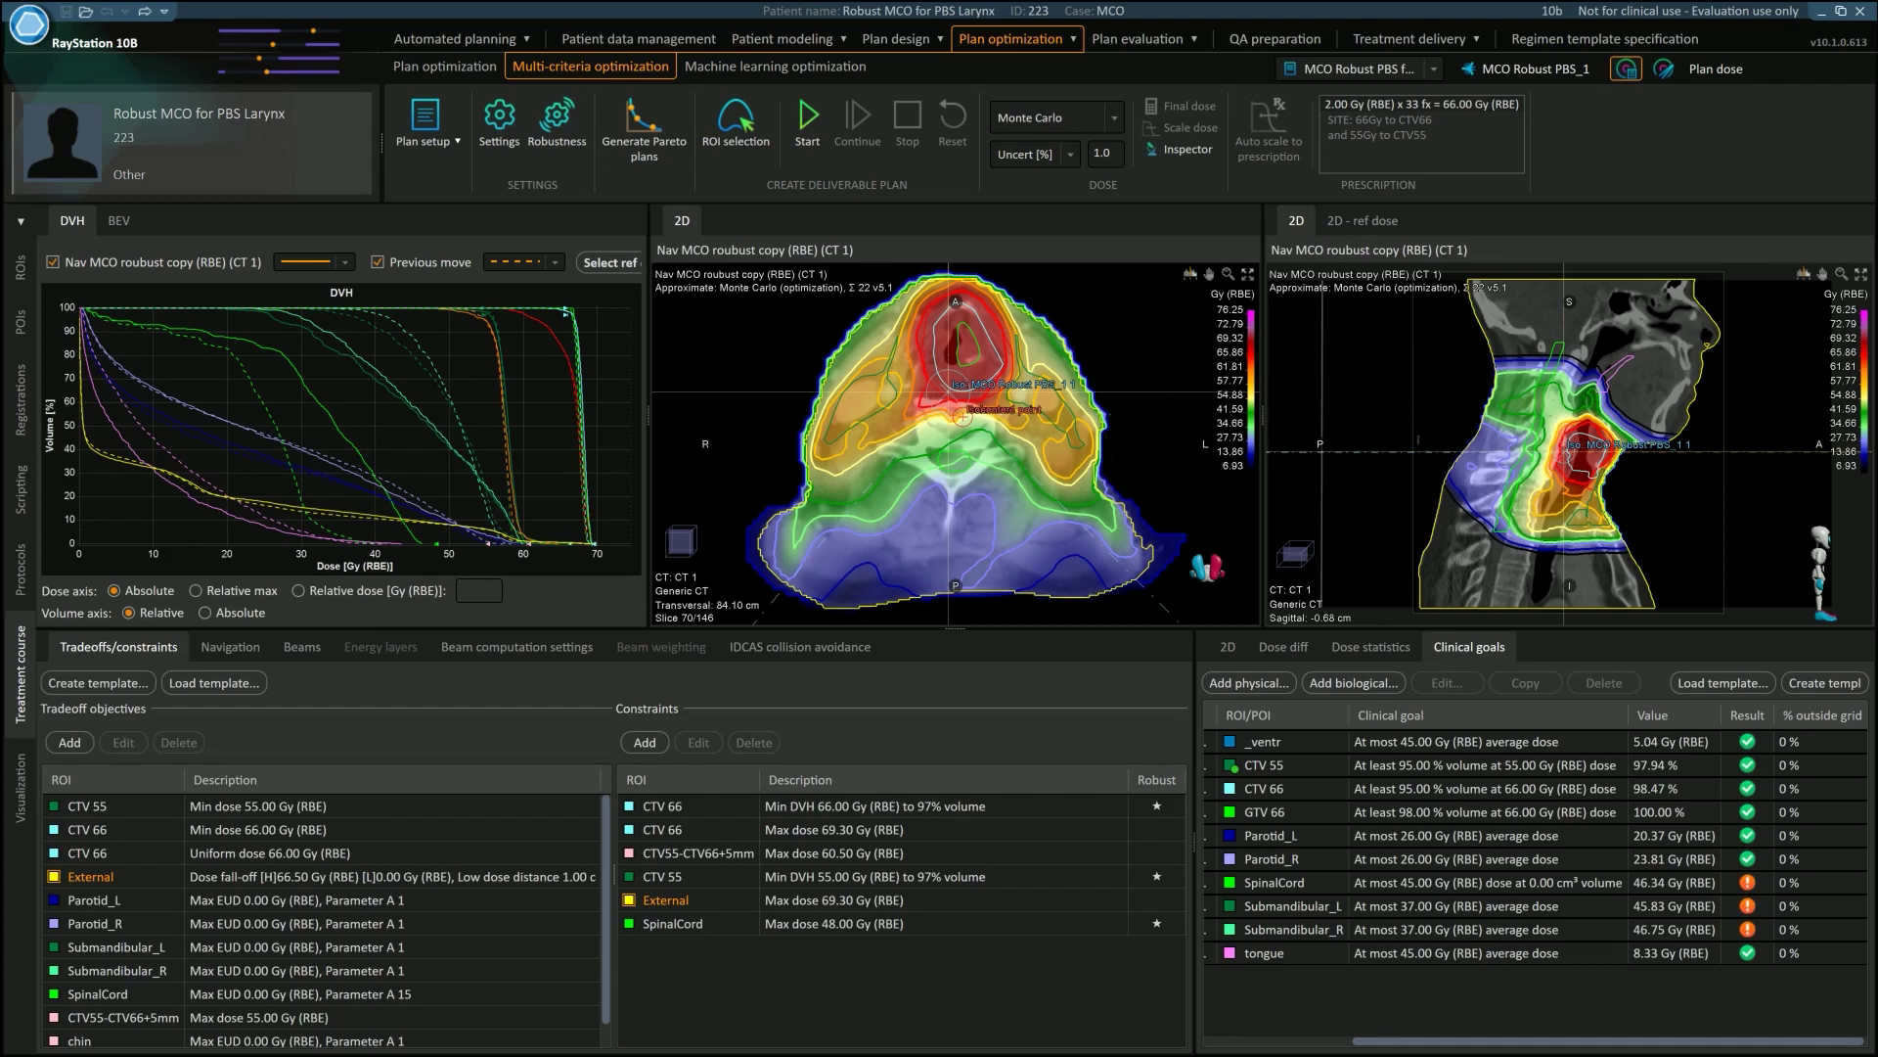
- In the larynx plan's MCO navigation, check the SpinalCord clinical goal and progressively tighten the SpinalCord Max EUD tradeoff to about two-thirds of its range
left_click(247, 654)
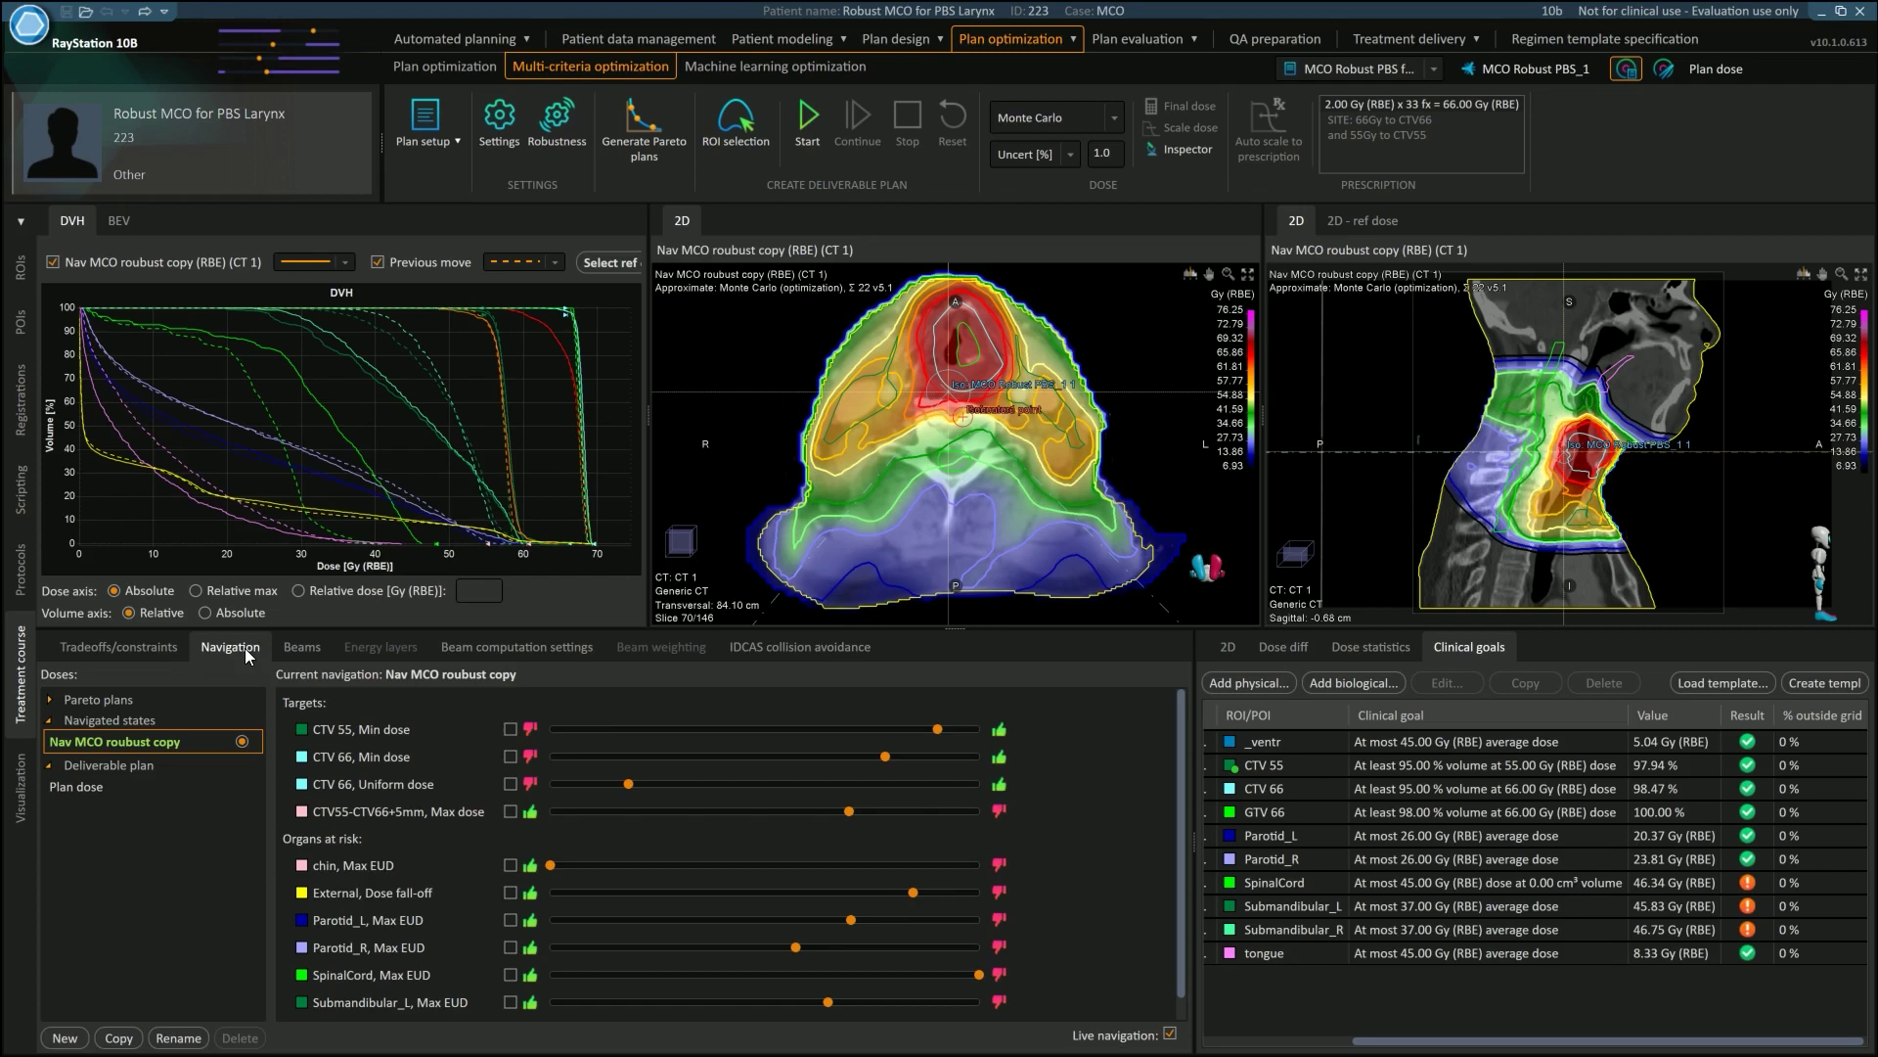
left_click(1437, 891)
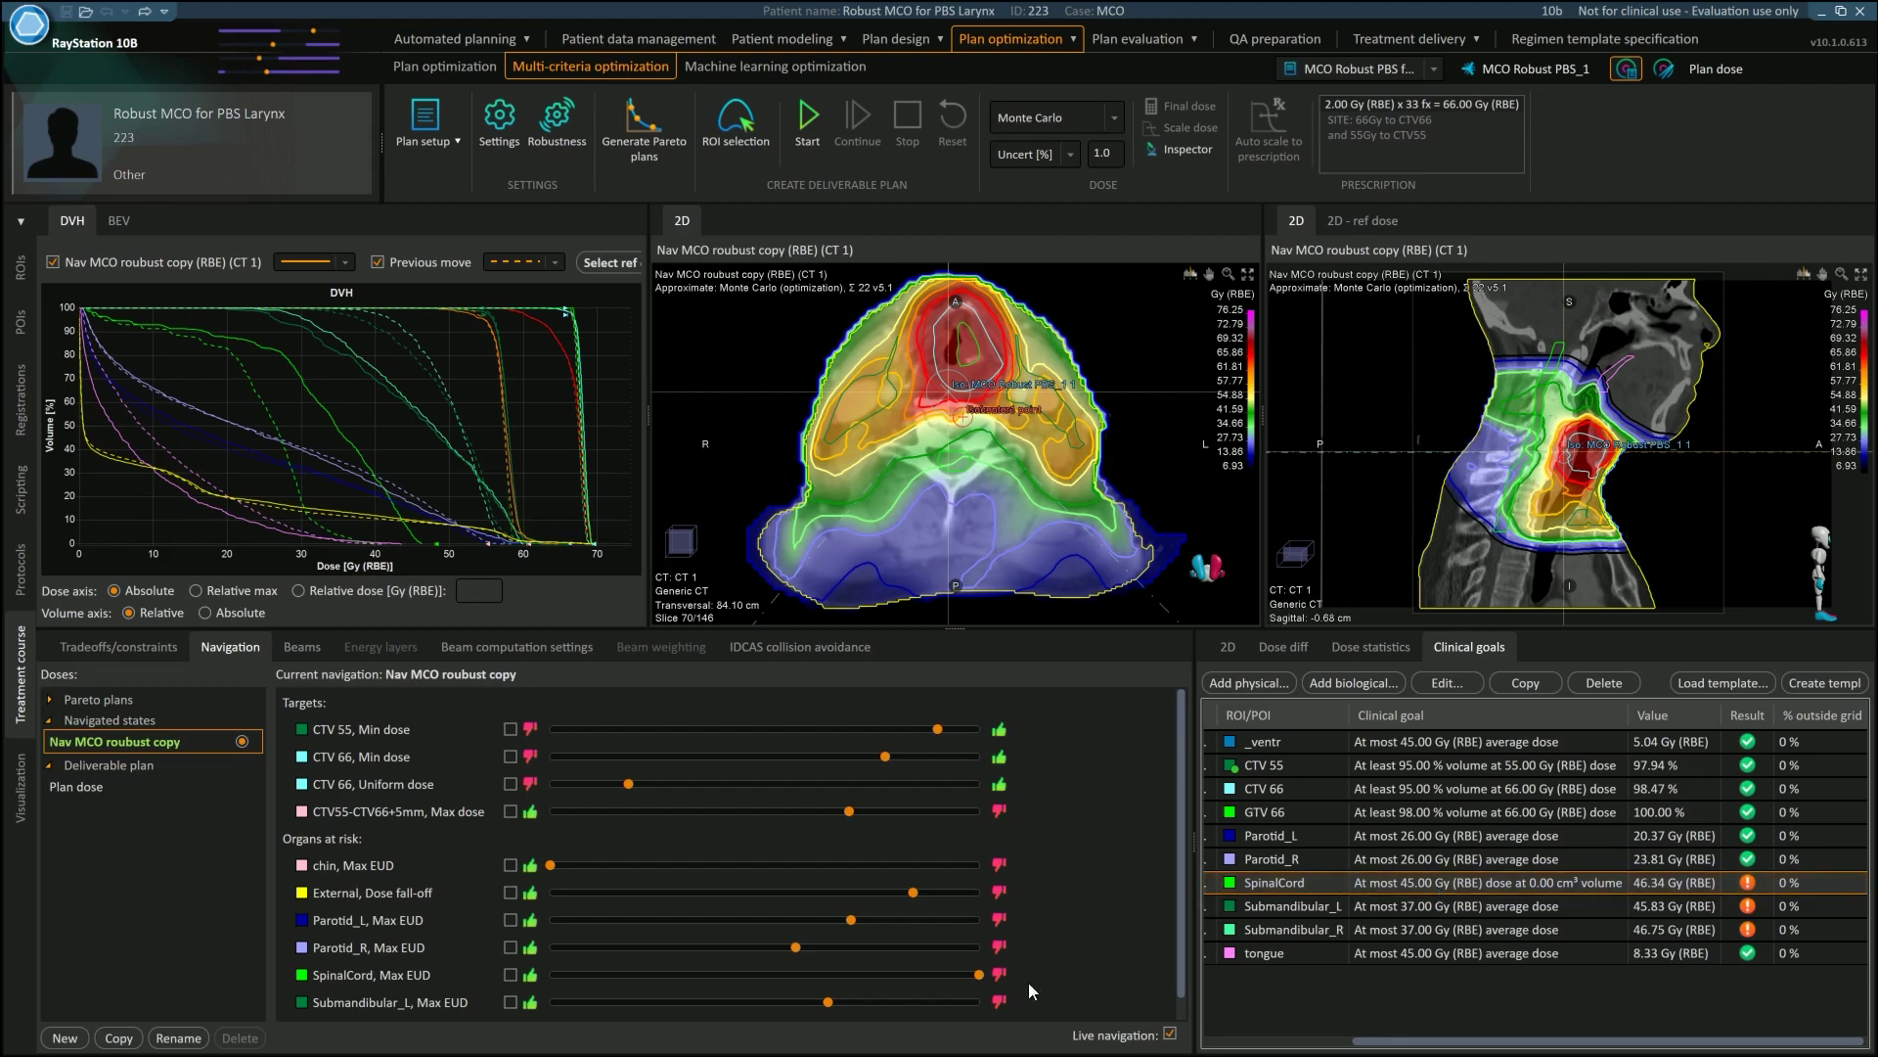
left_click_drag(978, 974, 902, 993)
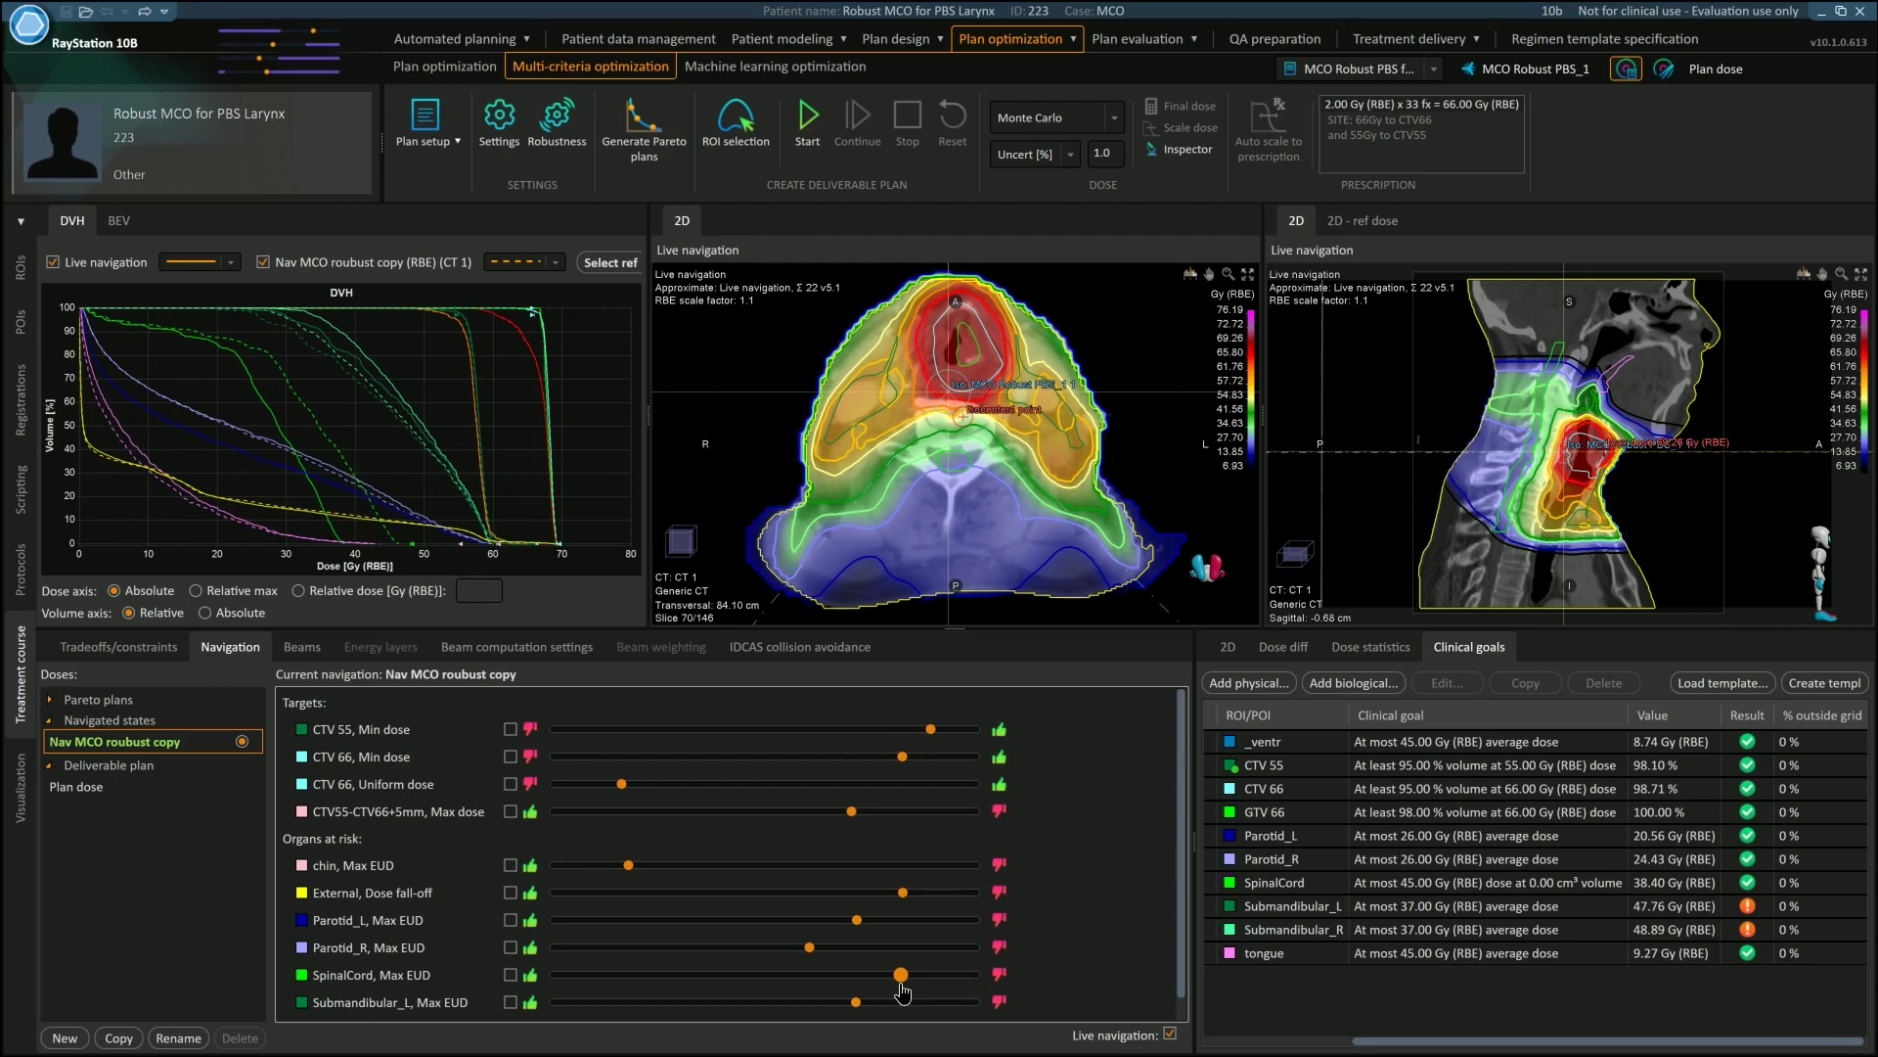
left_click_drag(902, 993, 873, 991)
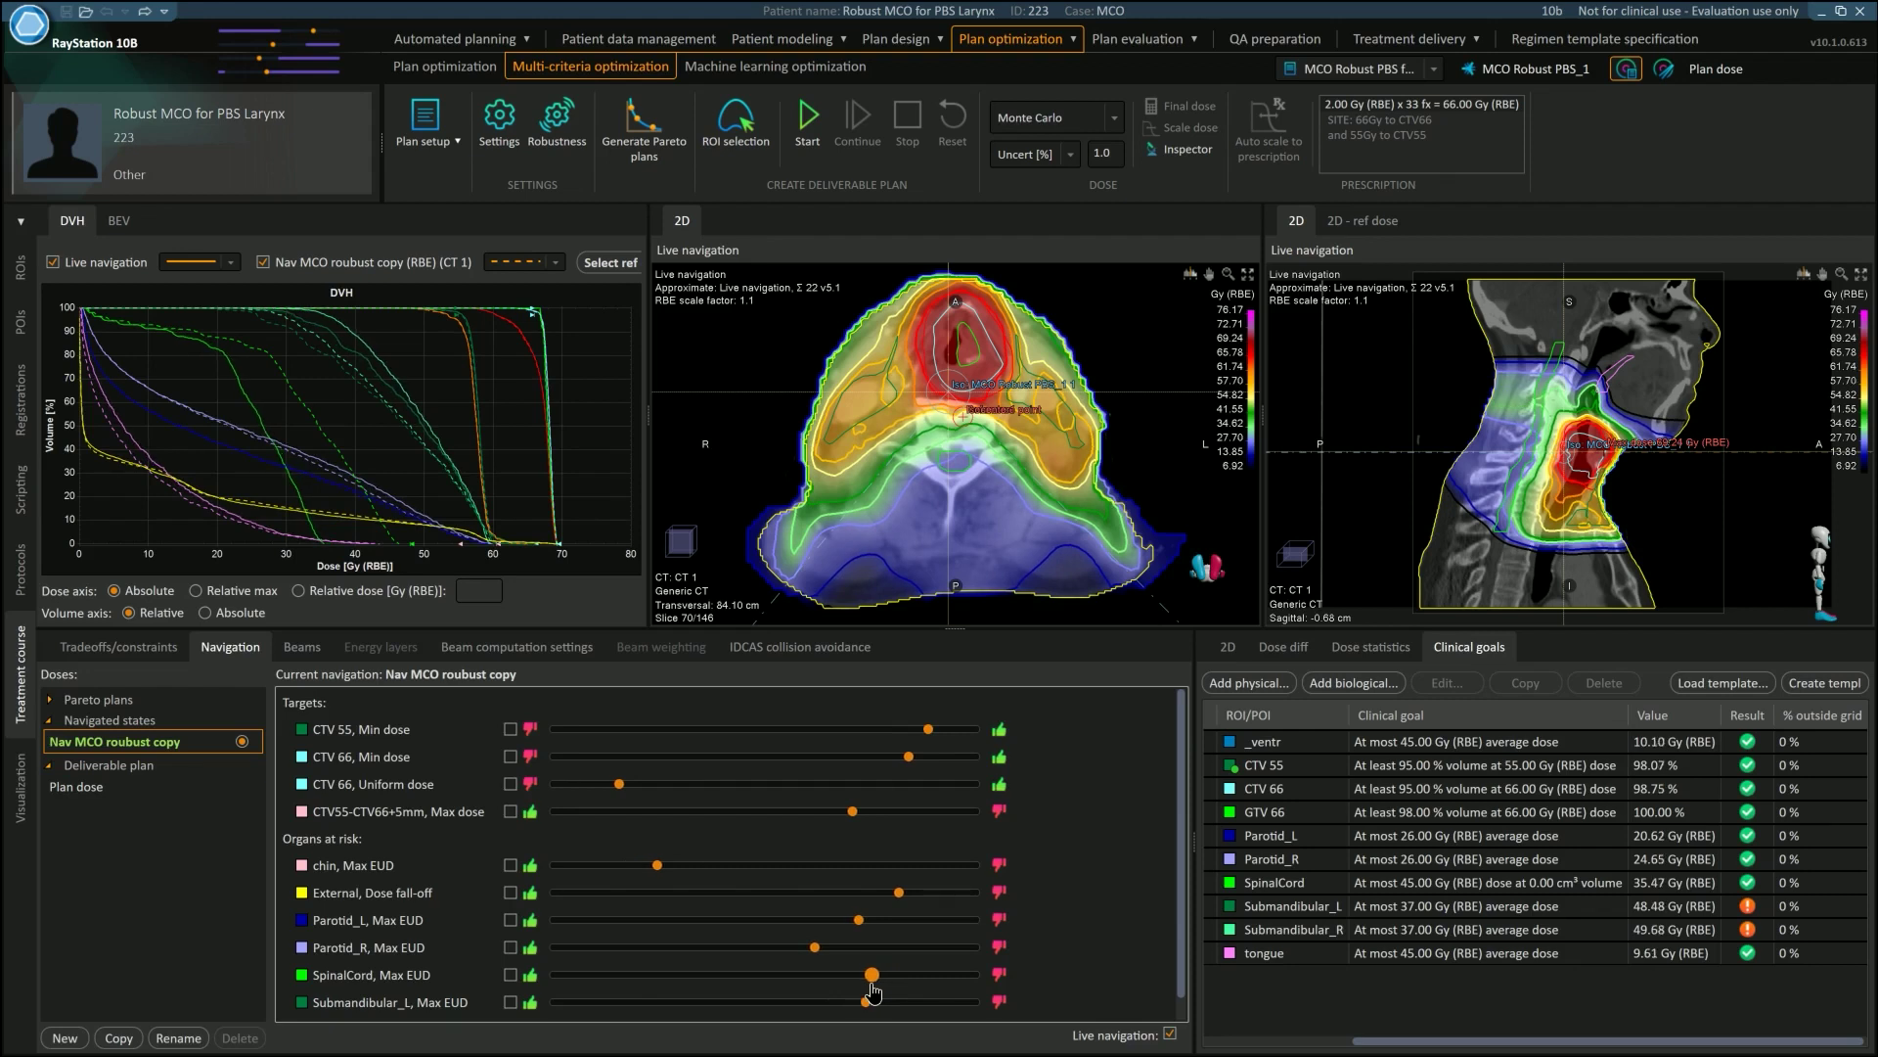
left_click_drag(874, 991, 847, 996)
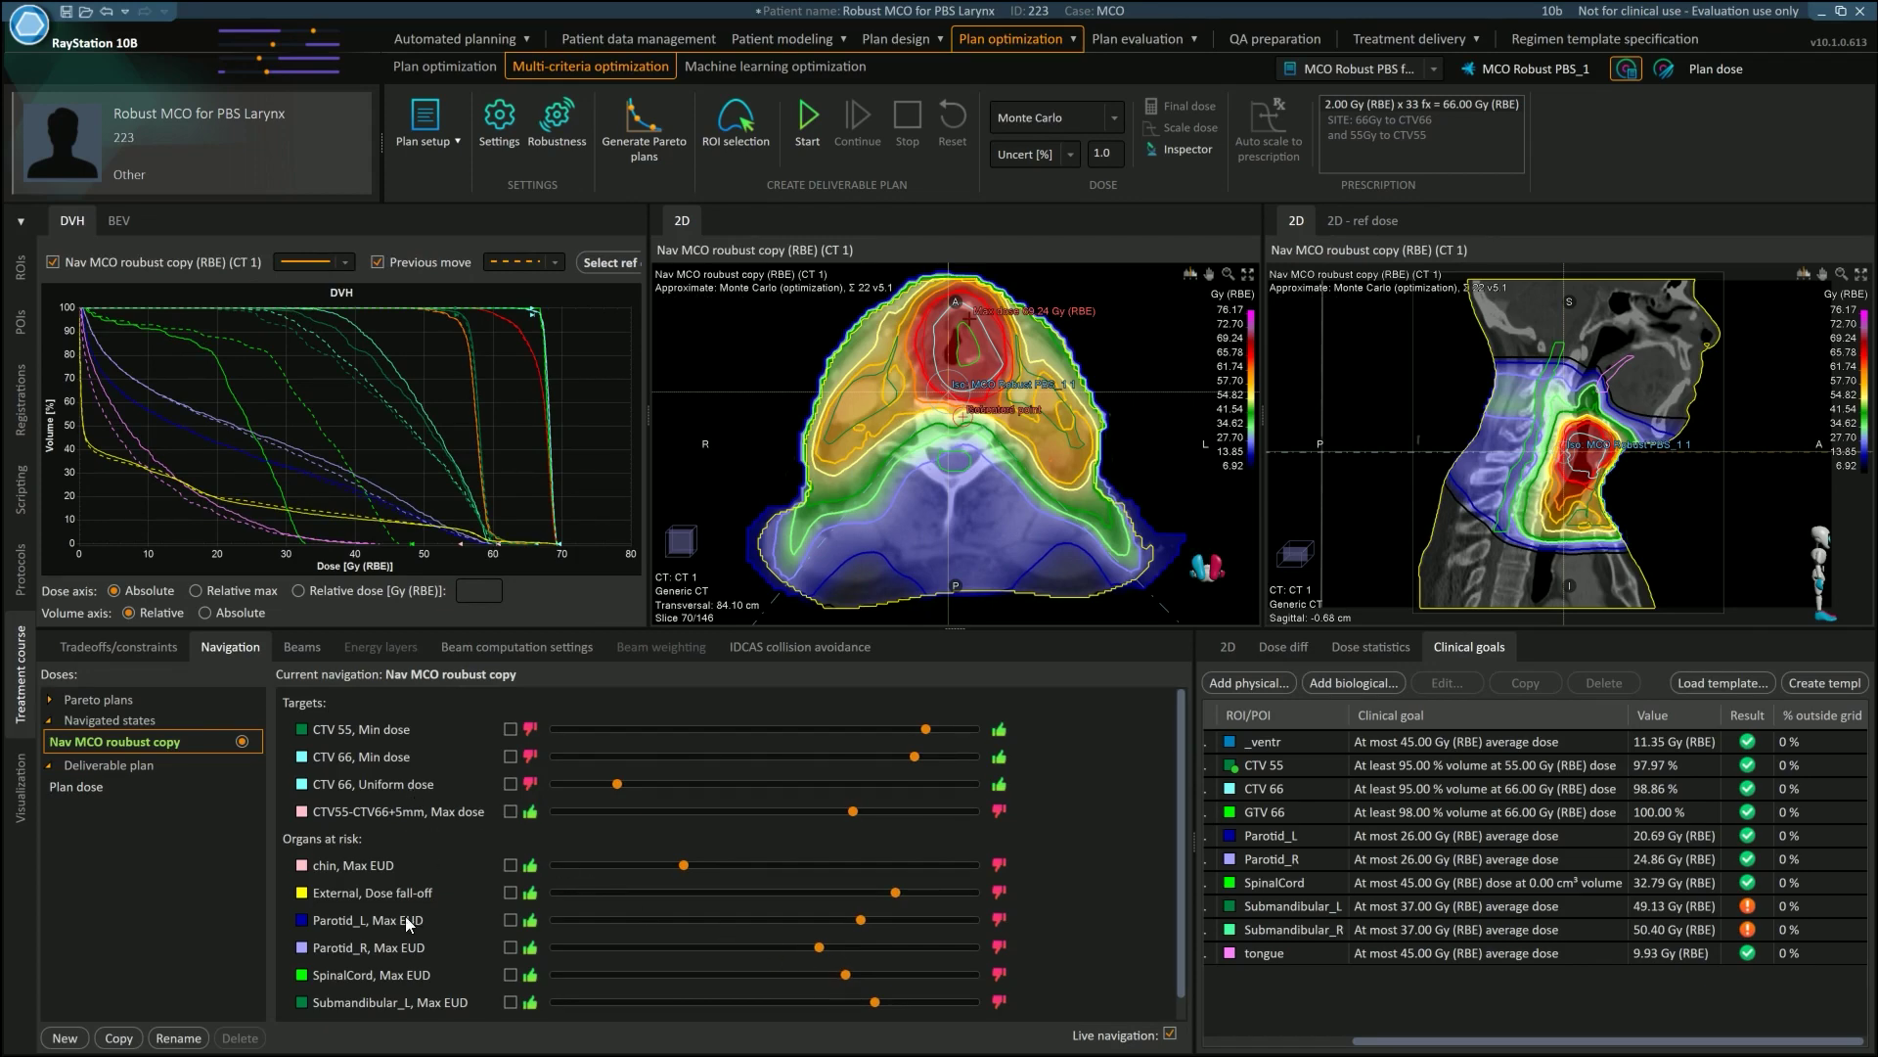
- Review the MCO plan's tradeoff objectives, robust constraints and robustness settings, leaving the settings unmodified
left_click(118, 647)
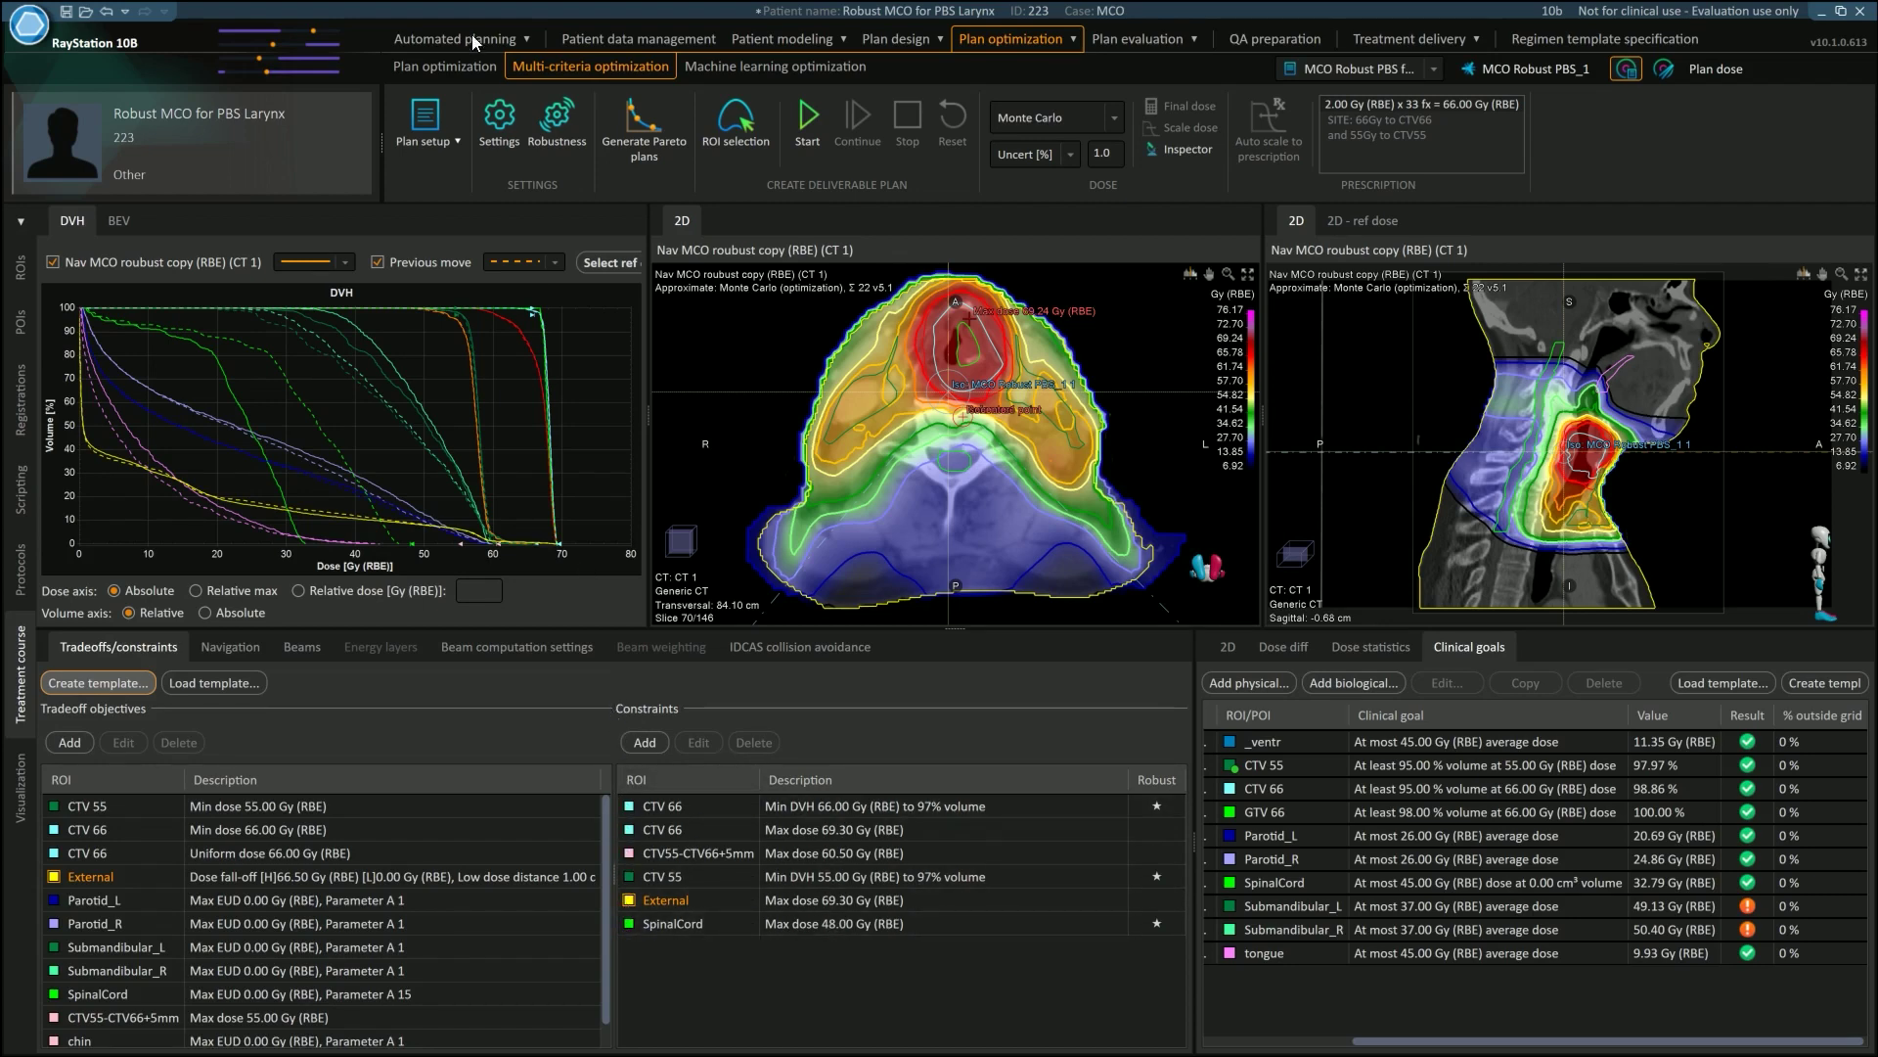
left_click(554, 127)
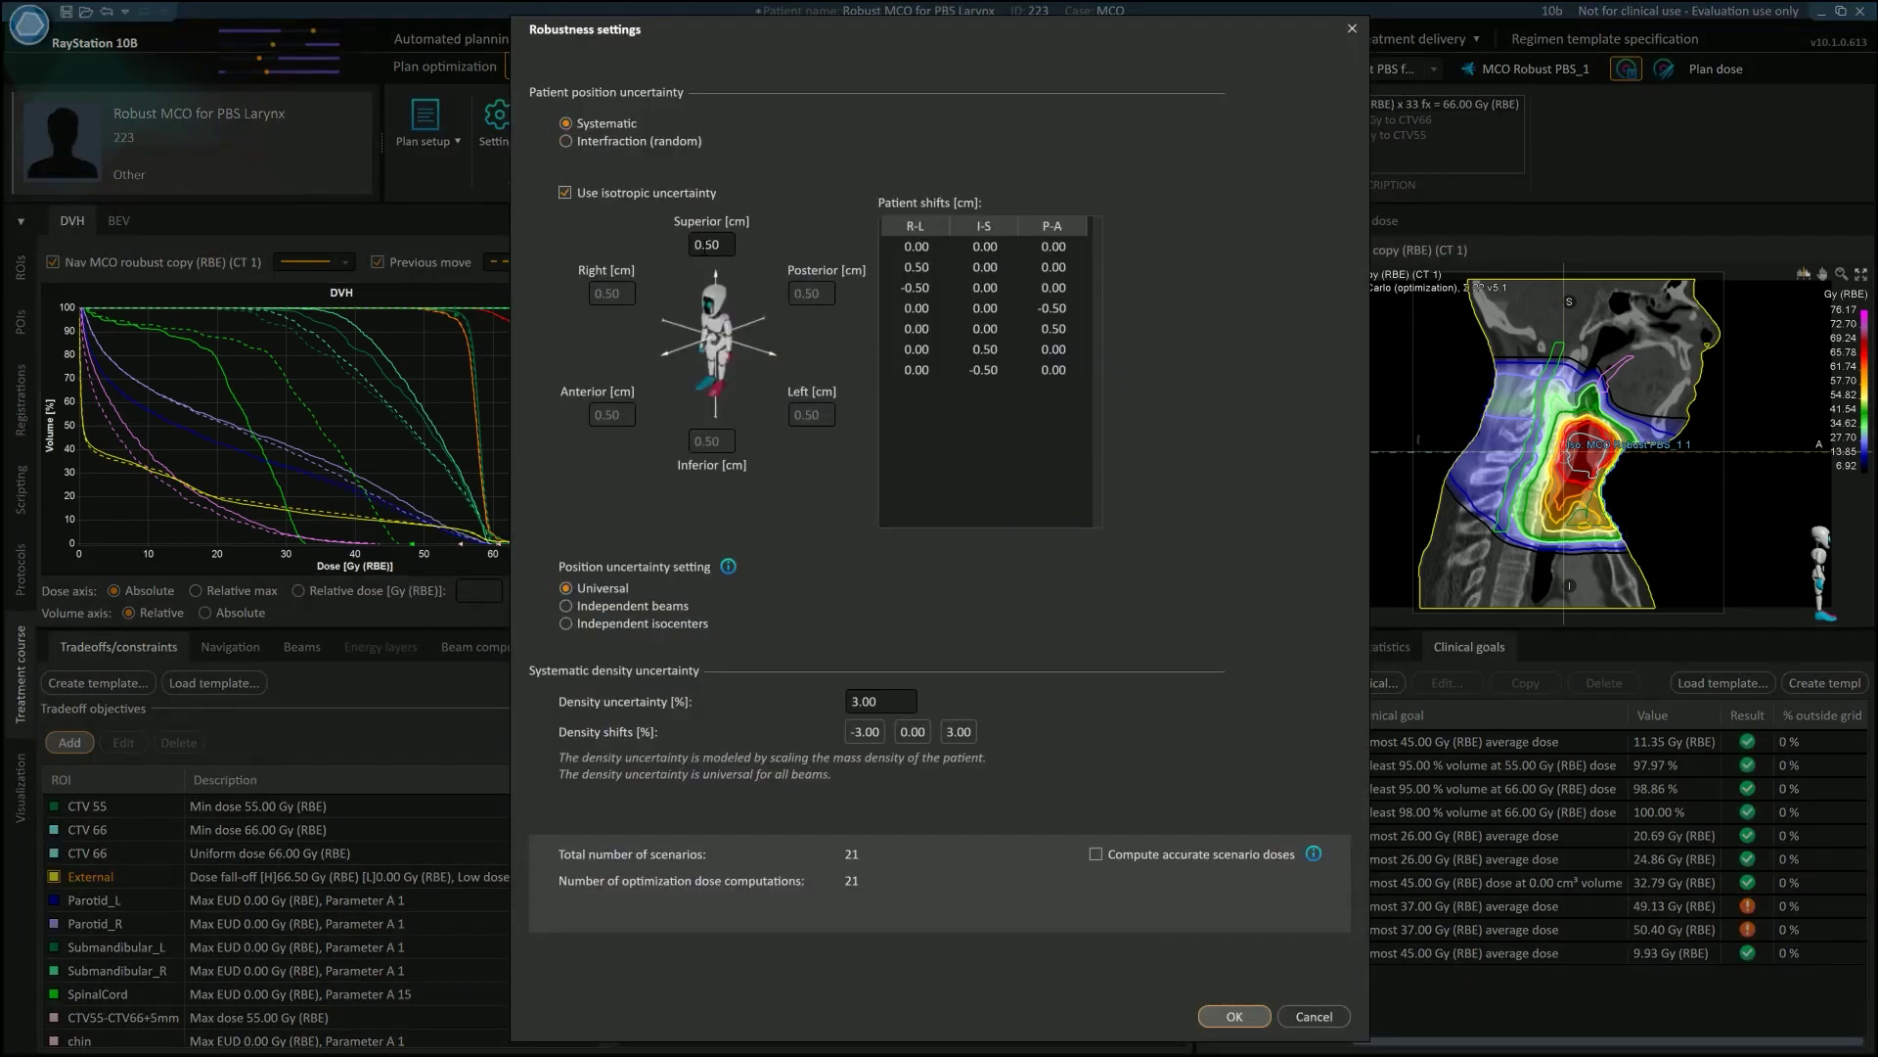
left_click(1311, 1017)
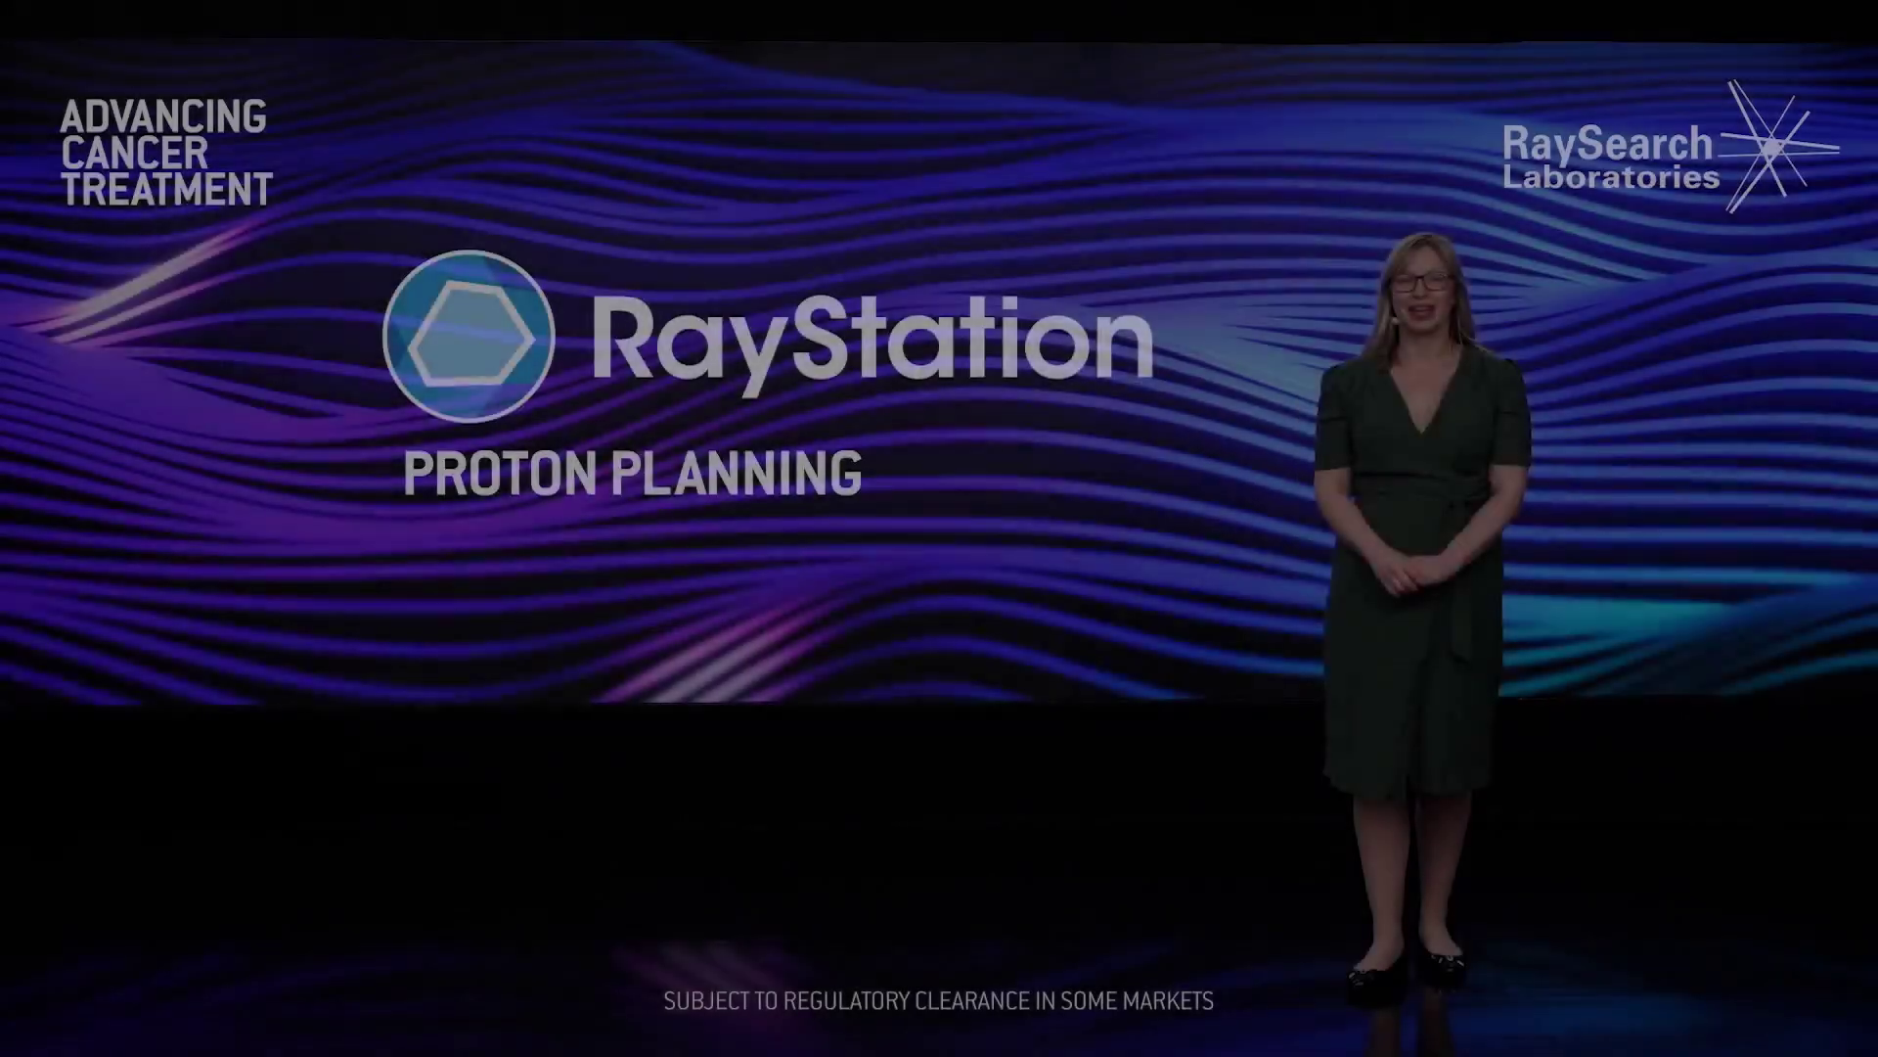